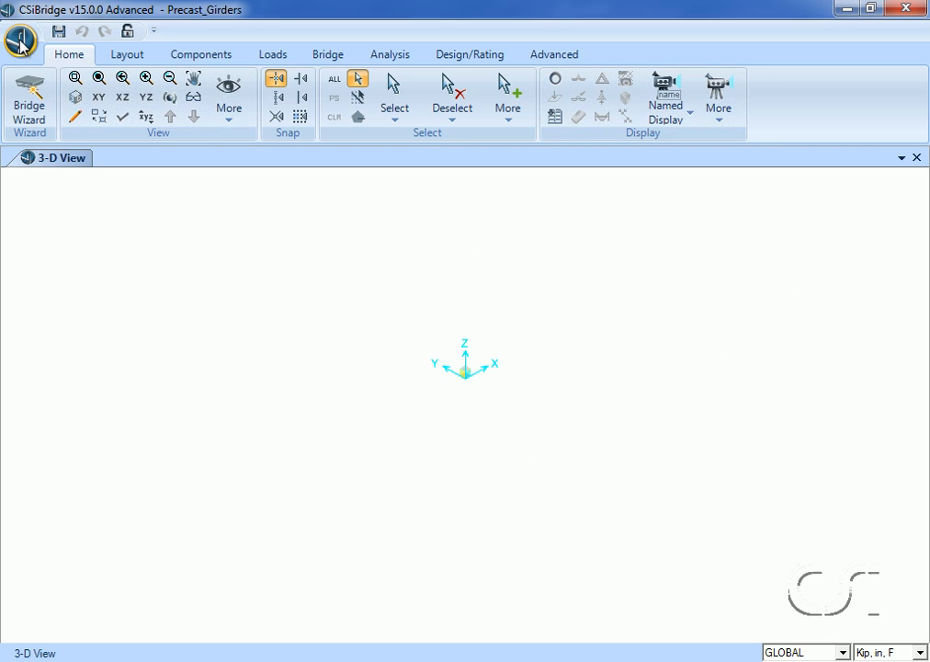
- Add a new bridge layout line with its end station at 1320 in
click(126, 57)
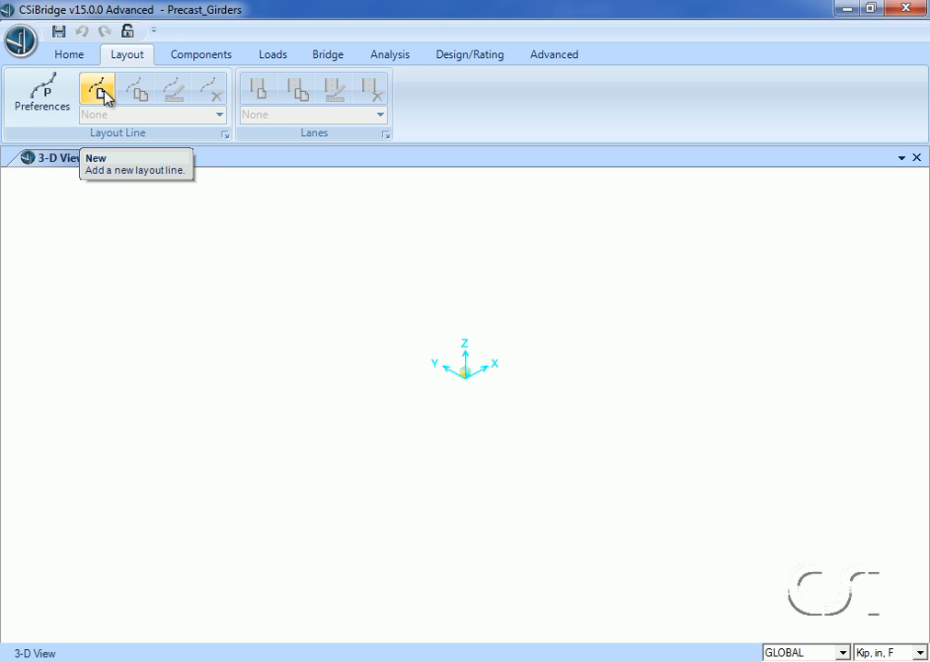
click(103, 94)
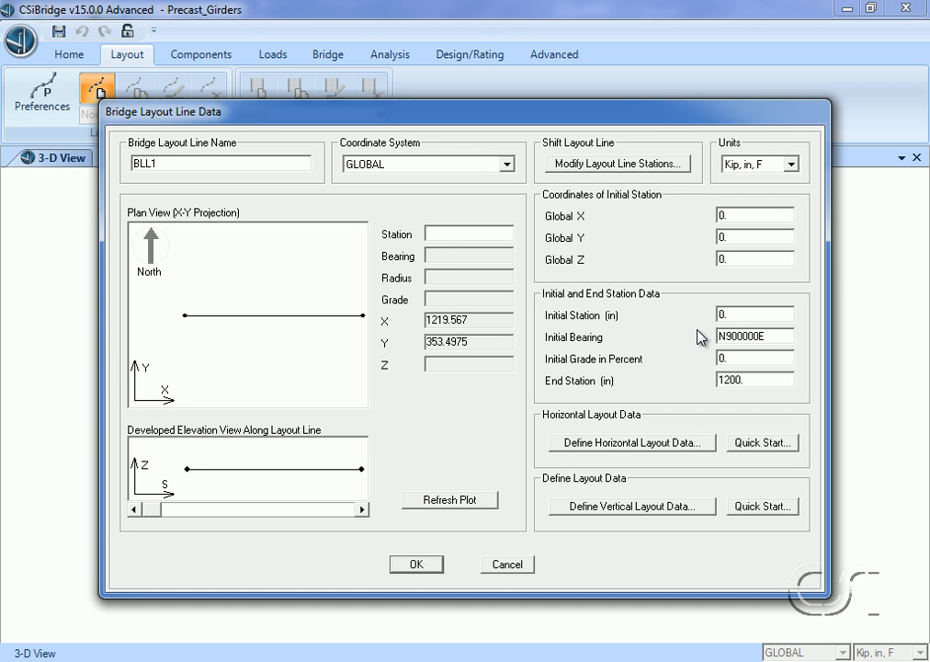
double_click(764, 382)
text(1320)
click(418, 565)
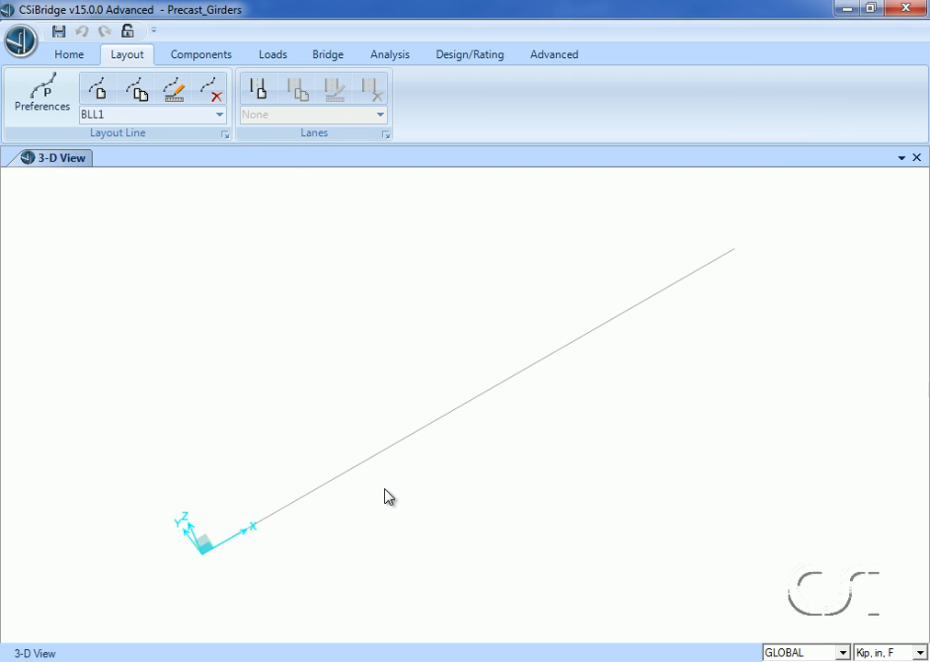
- Create a new lane along the layout line, 144 in wide with zero centerline offset, from station 0 to station 1320 in
click(258, 91)
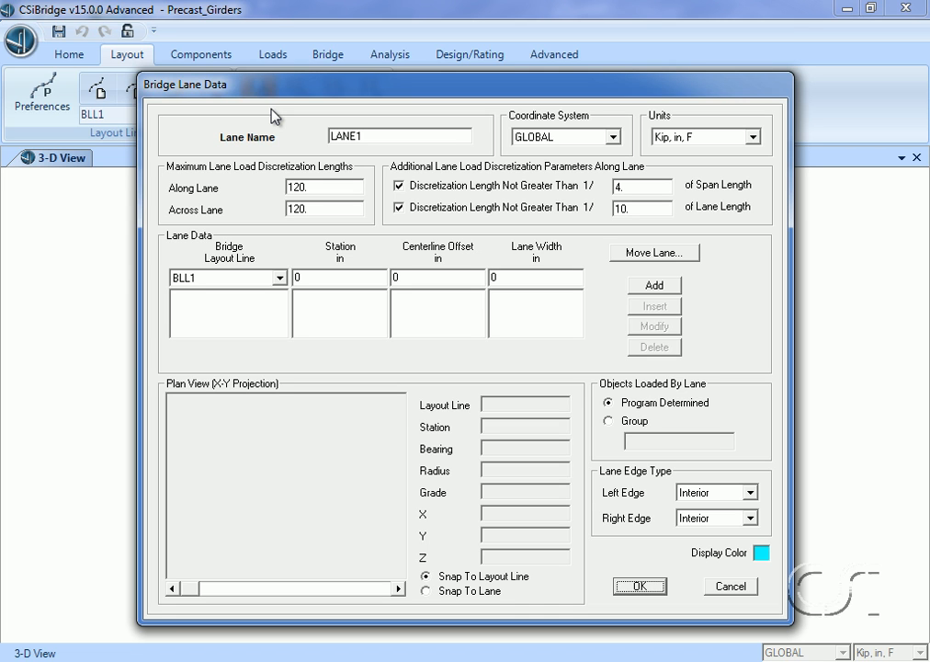
double_click(501, 276)
text(144)
click(650, 287)
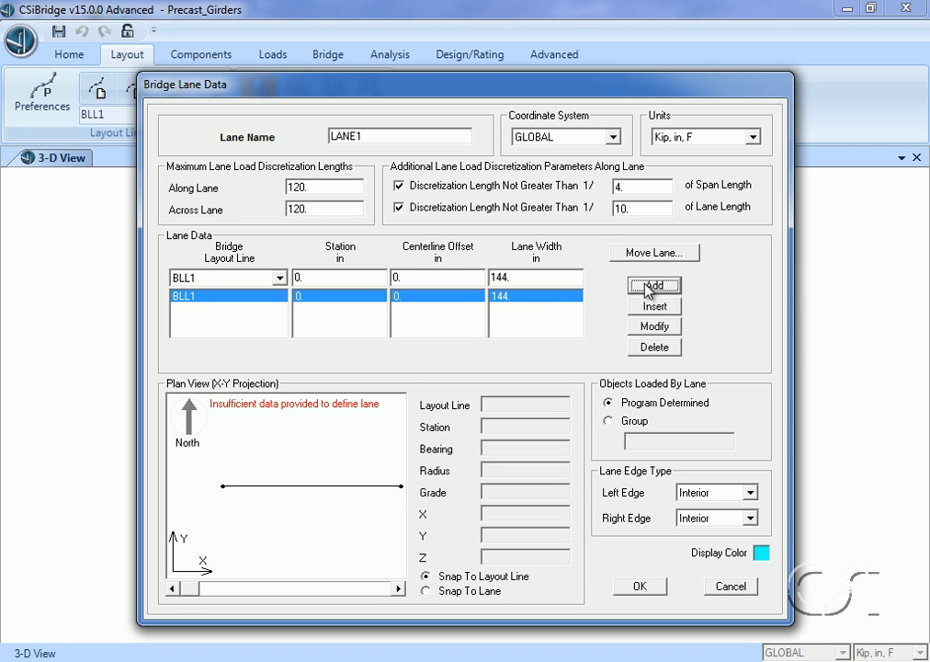
double_click(353, 278)
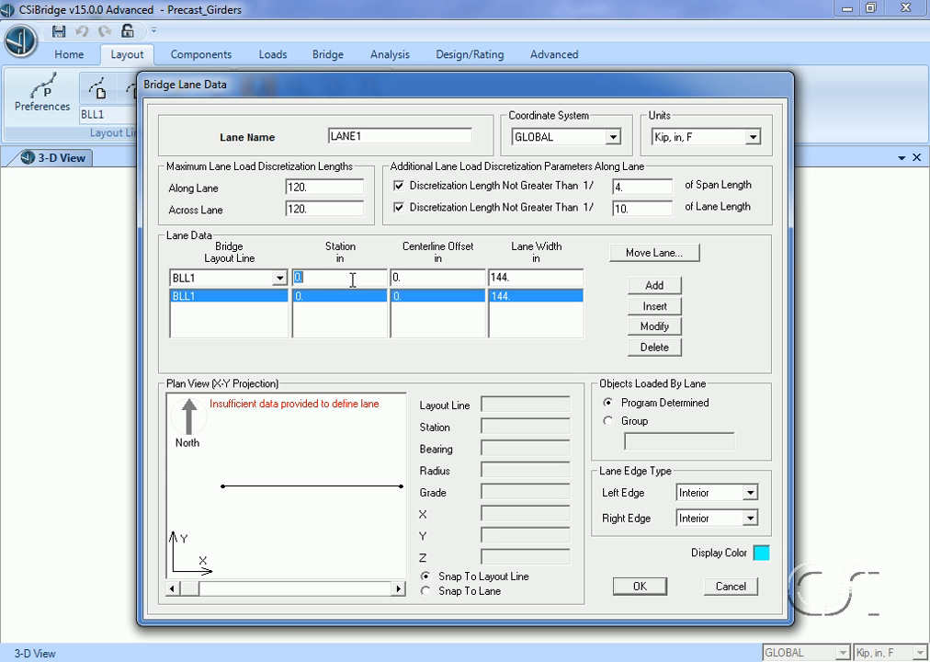
text(1320)
click(650, 287)
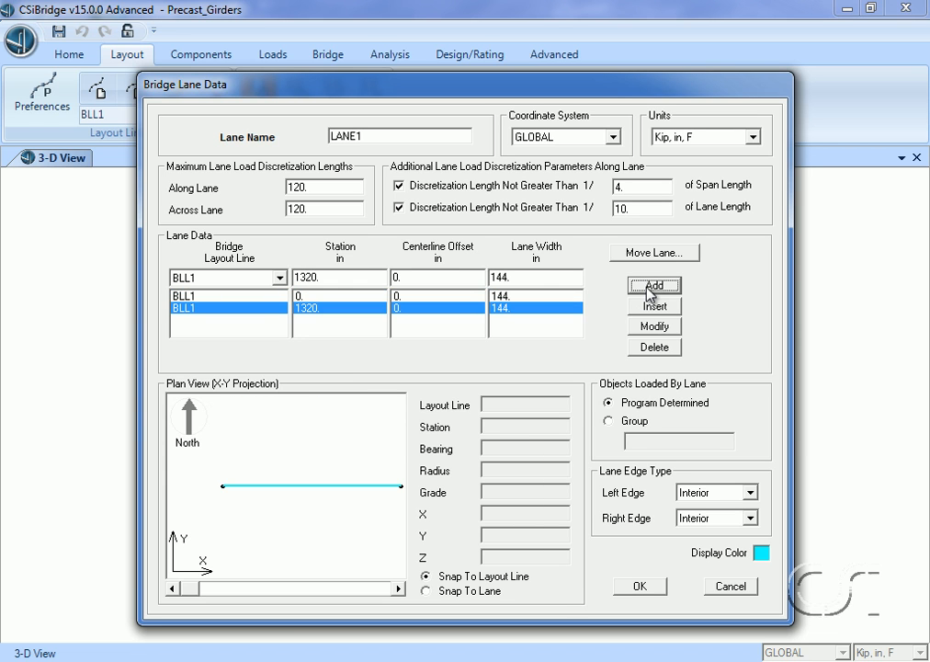
- Set the new lane's display color to red and accept the lane definition
click(762, 553)
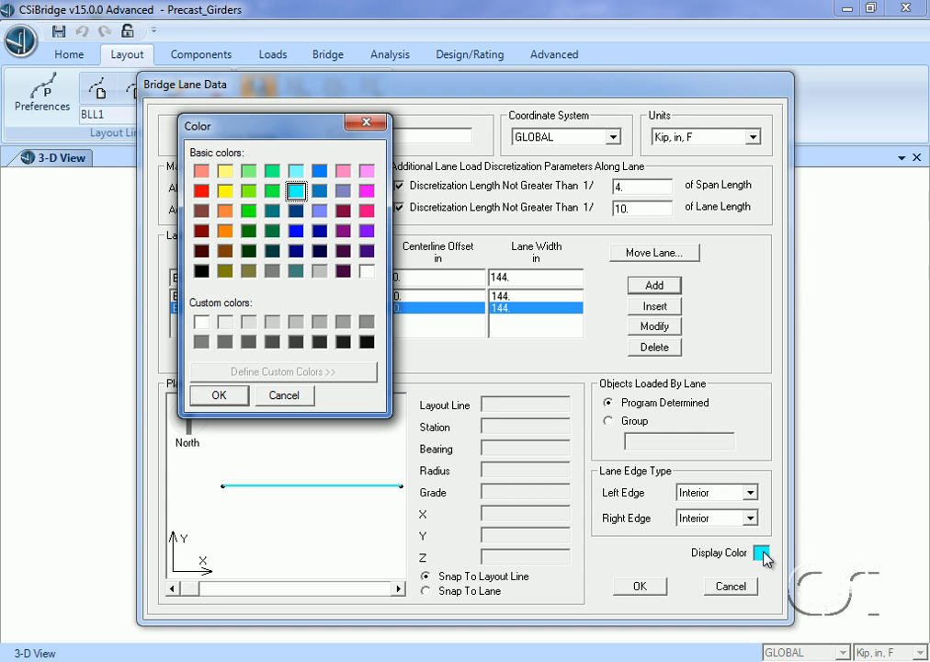
click(201, 191)
click(239, 395)
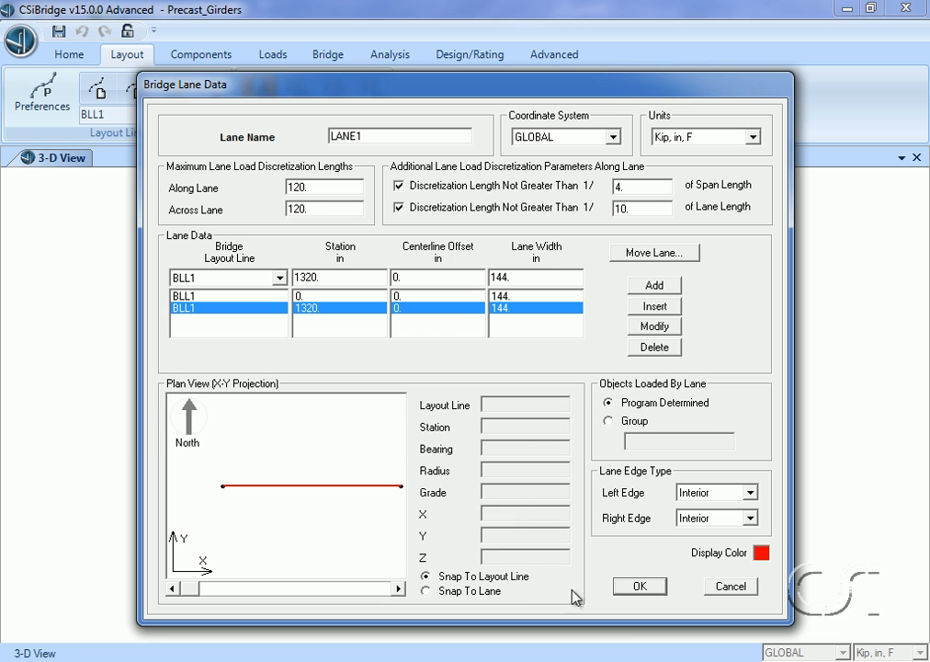
click(640, 586)
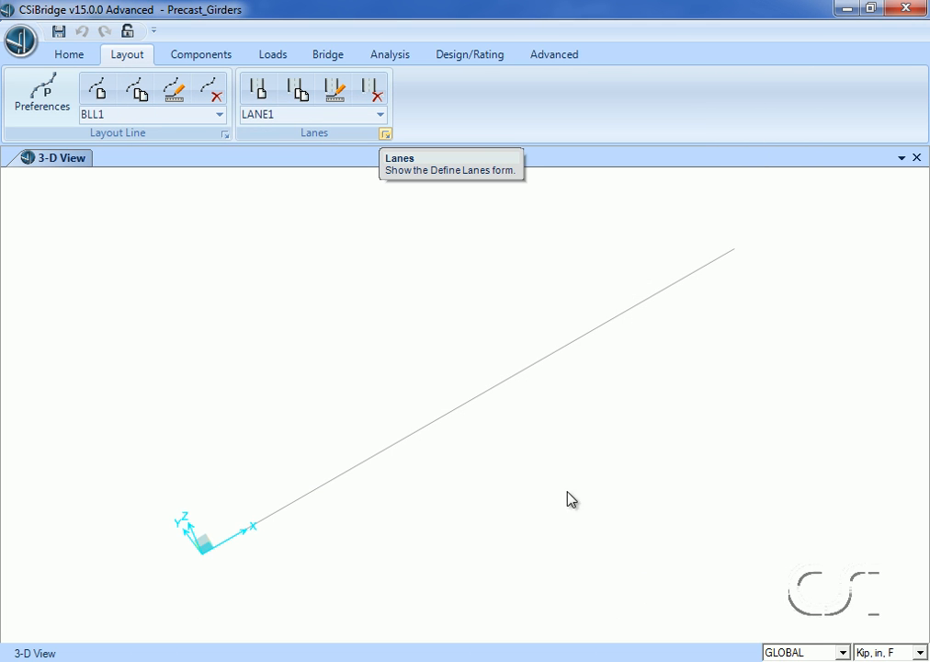
- Rename the 4000Psi concrete material as Deck_Concrete
click(211, 59)
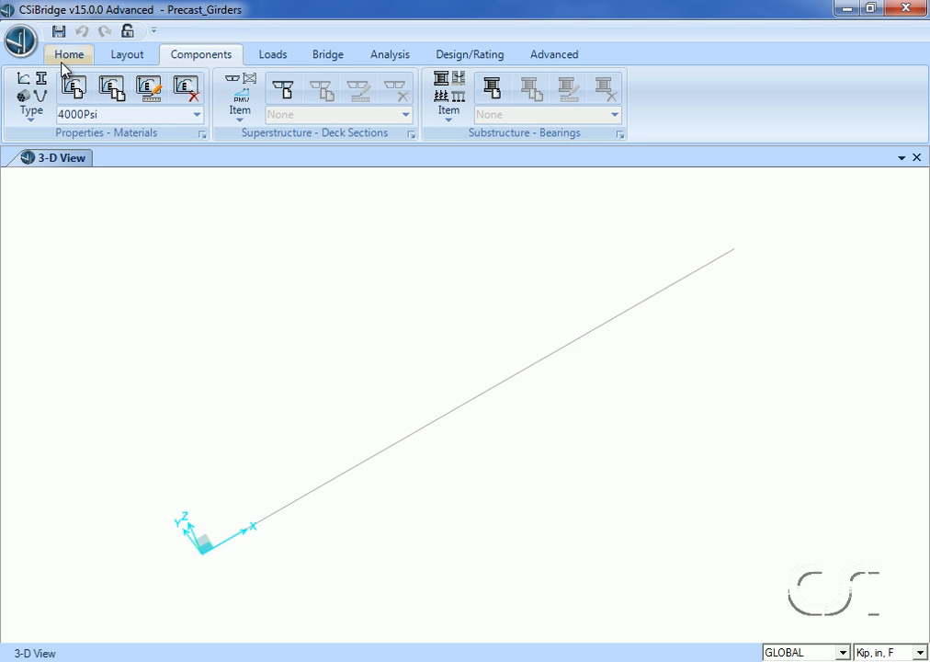
click(33, 108)
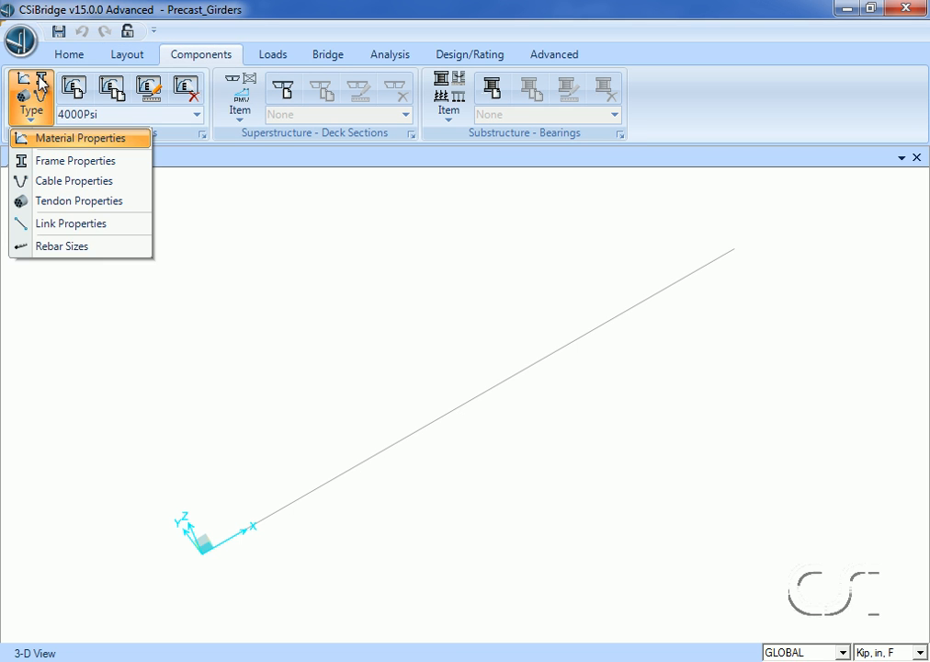
click(67, 140)
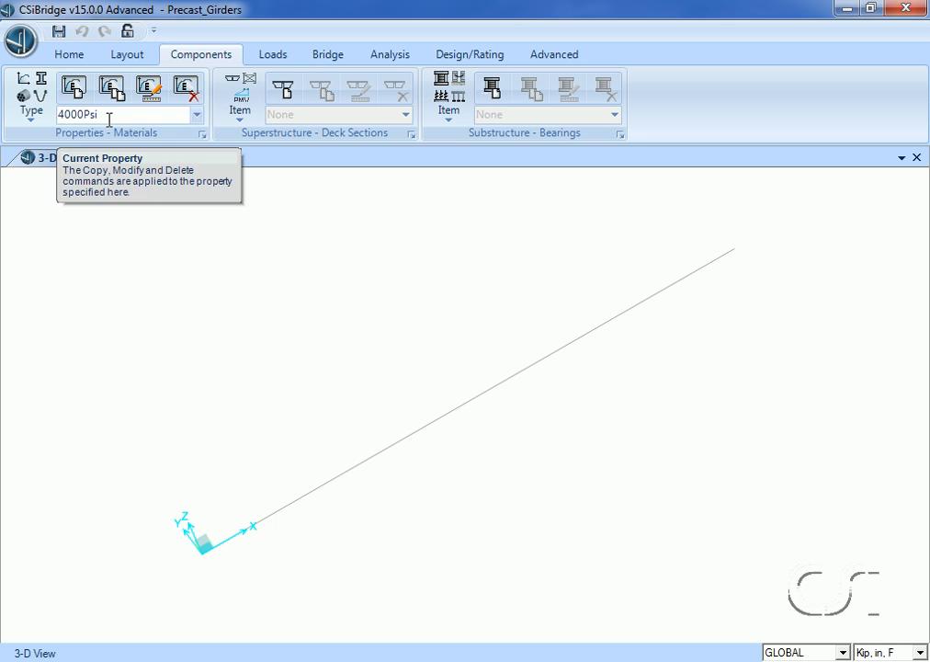
click(156, 87)
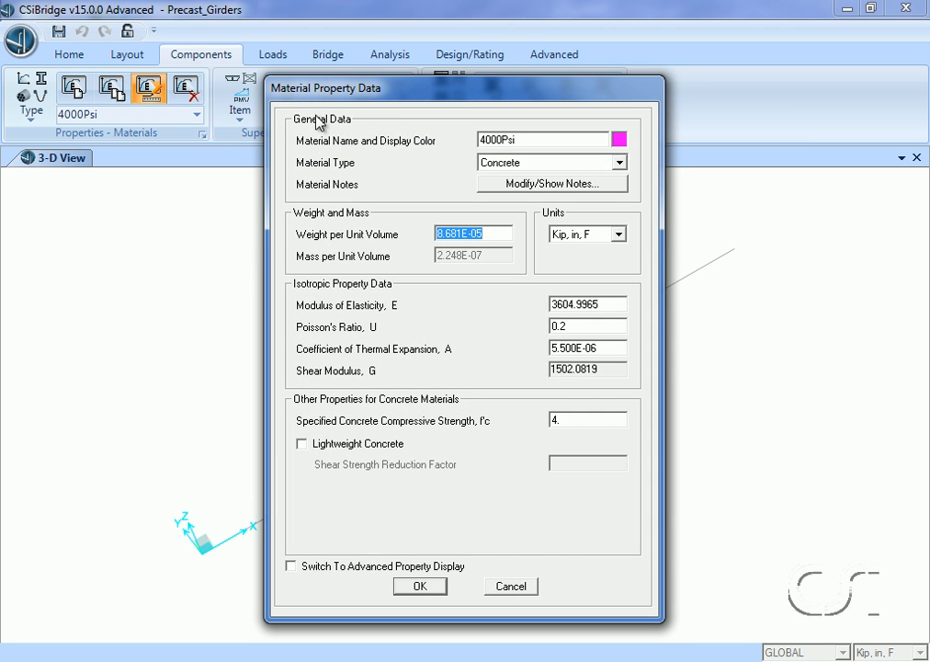
drag(518, 140, 456, 140)
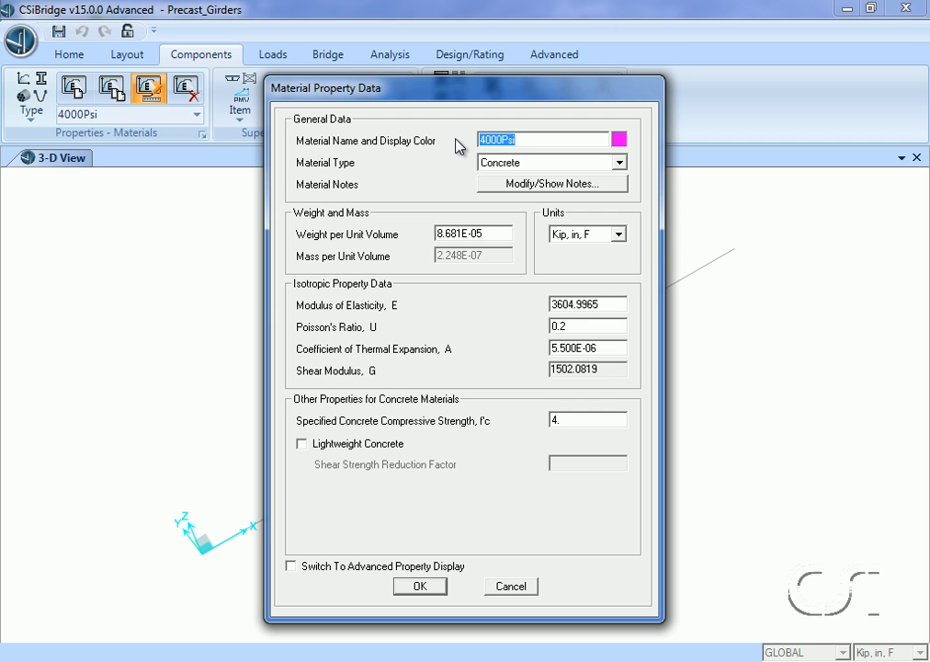
text(Deck_Concrete)
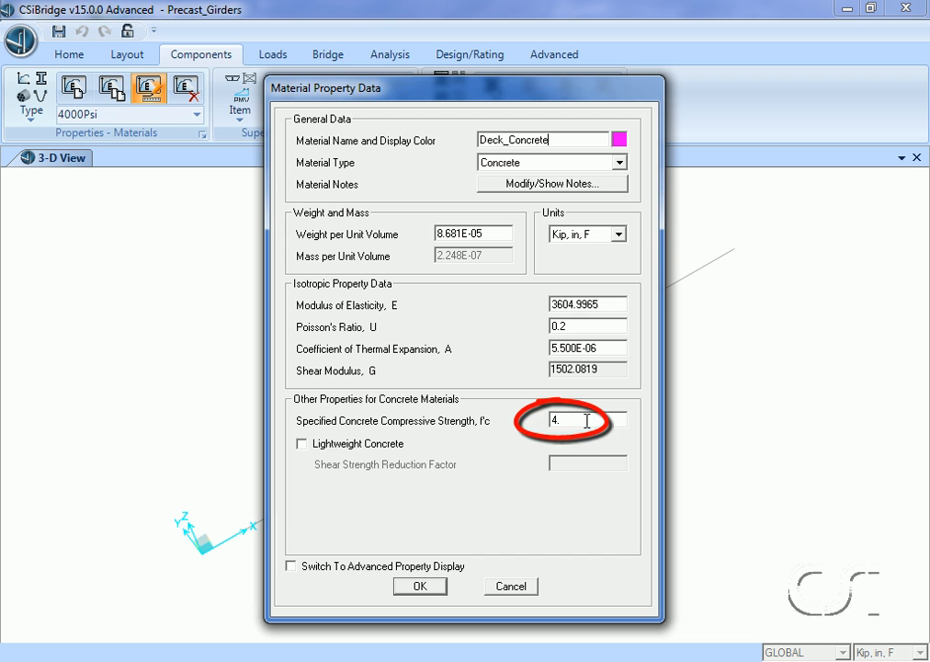
click(422, 586)
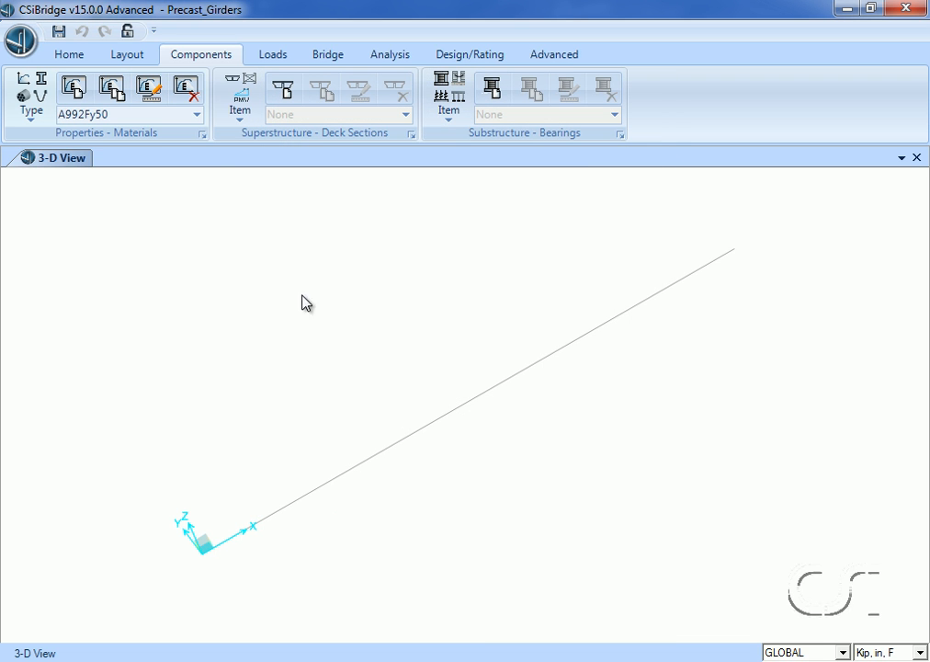
- Make a copy of the Deck_Concrete material and name it Girder_Concrete
click(196, 114)
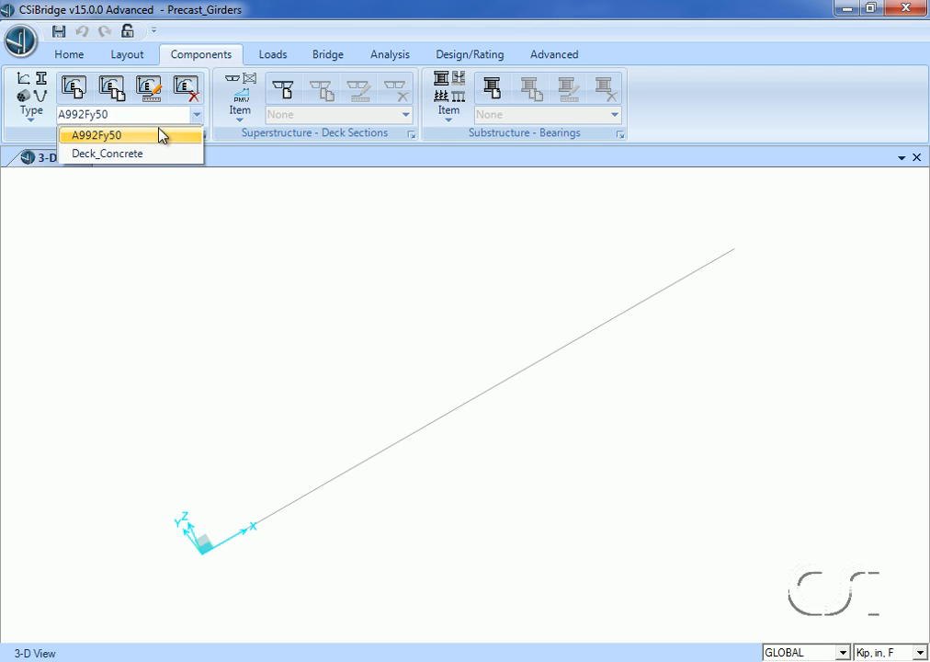
click(155, 156)
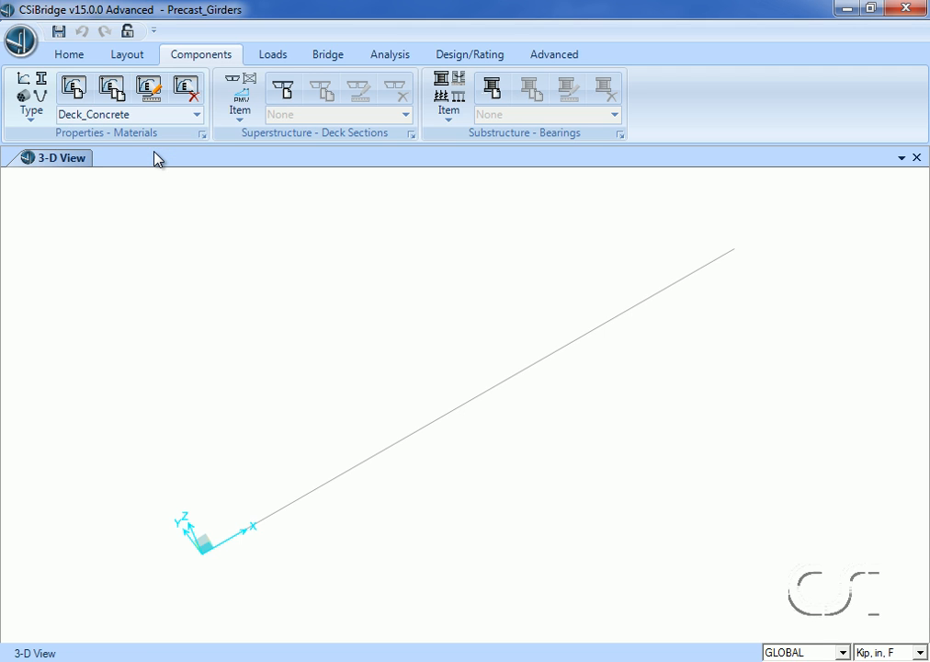
click(118, 92)
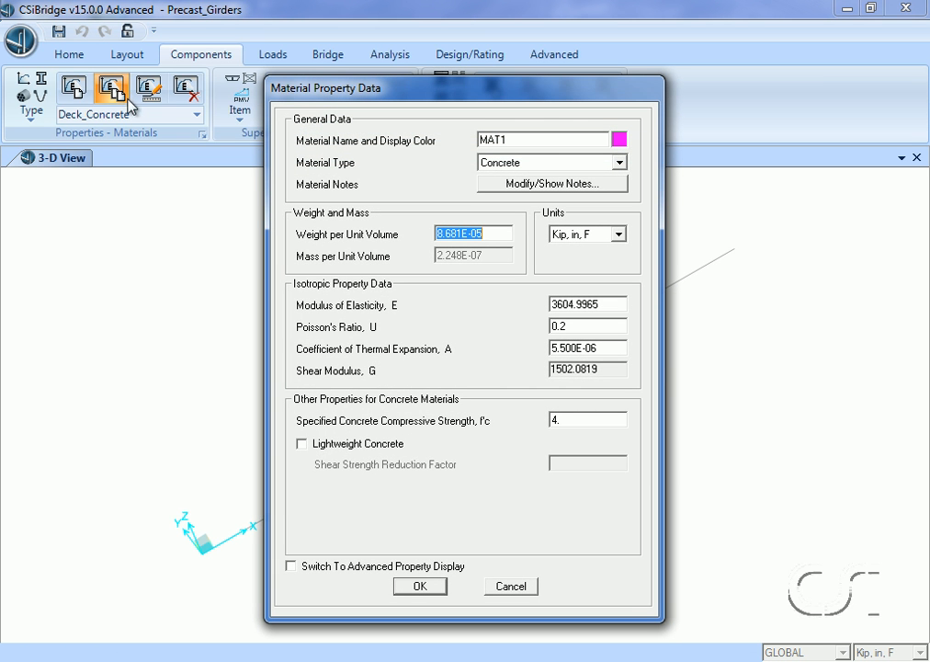
double_click(541, 139)
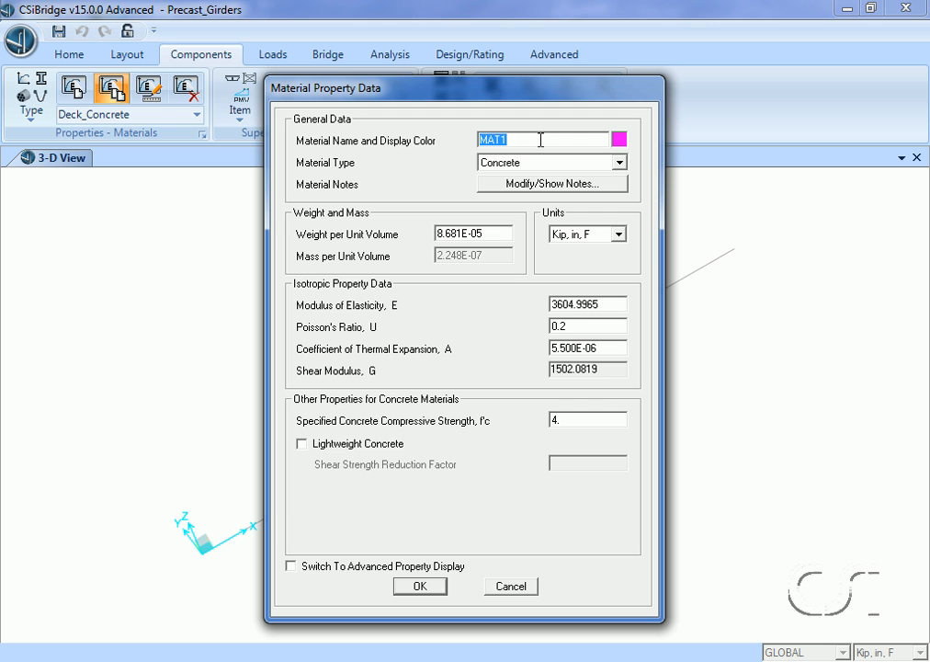
text(Girder_Concrete)
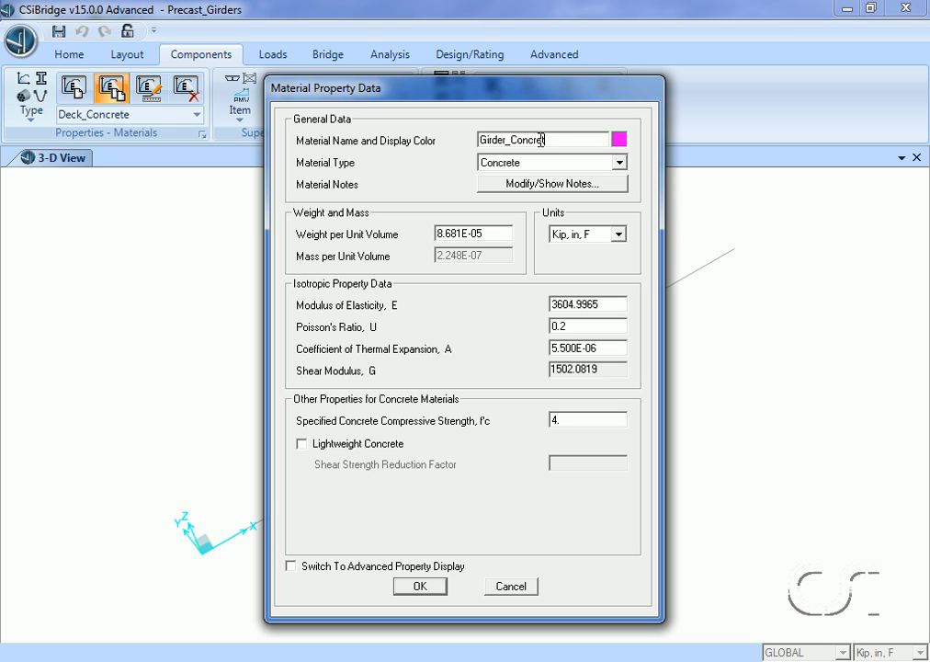
- Set Girder_Concrete's modulus of elasticity to 4415 and its specified compressive strength to 6, in kip-inch units
double_click(602, 304)
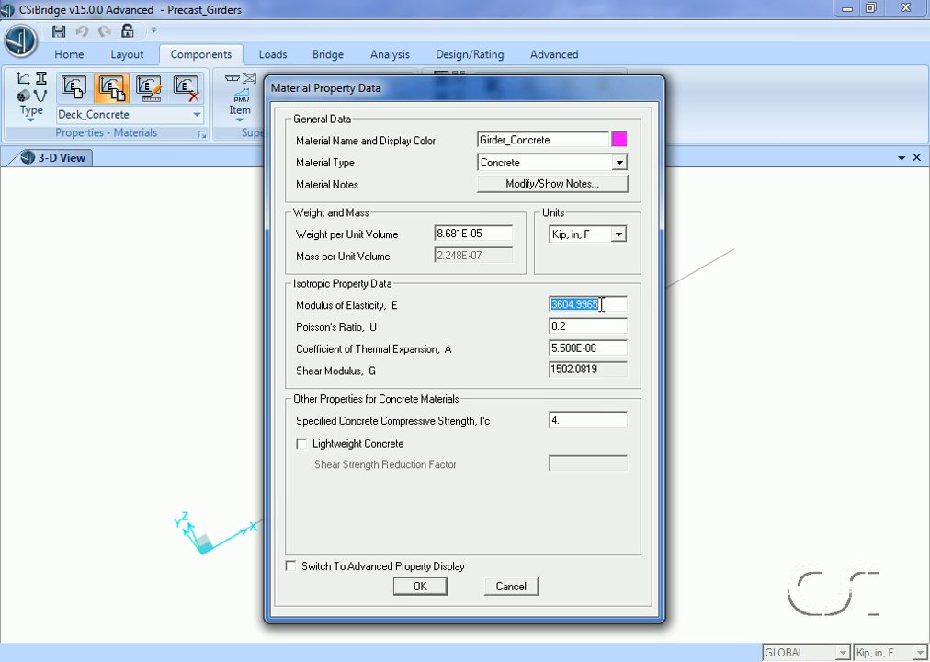
text(4415)
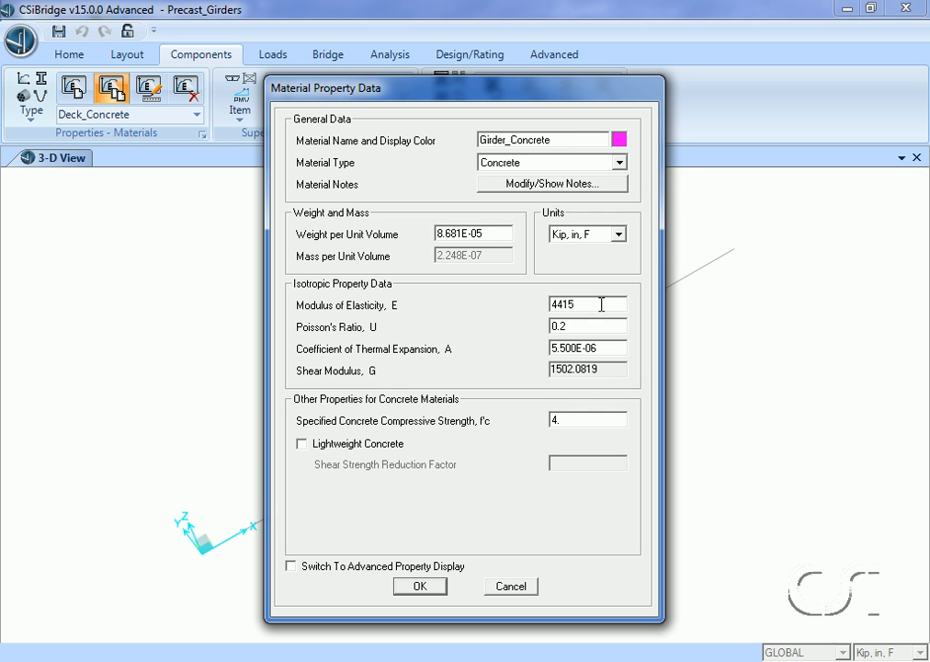
double_click(584, 424)
text(6)
click(423, 586)
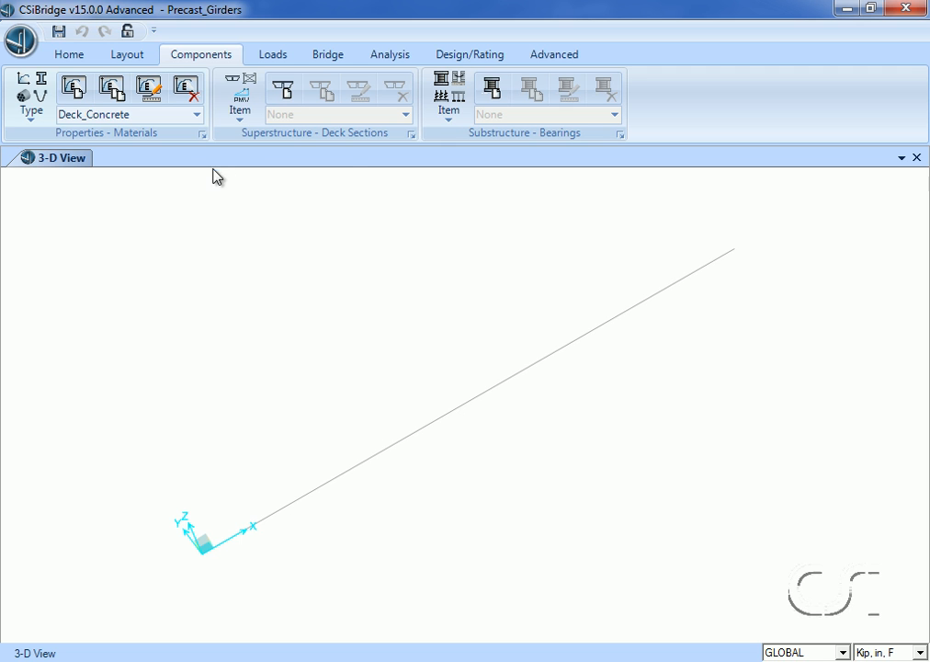
- Add a tendon material to the ASTM A416 Grade 270 specification using the quick material definition
click(203, 135)
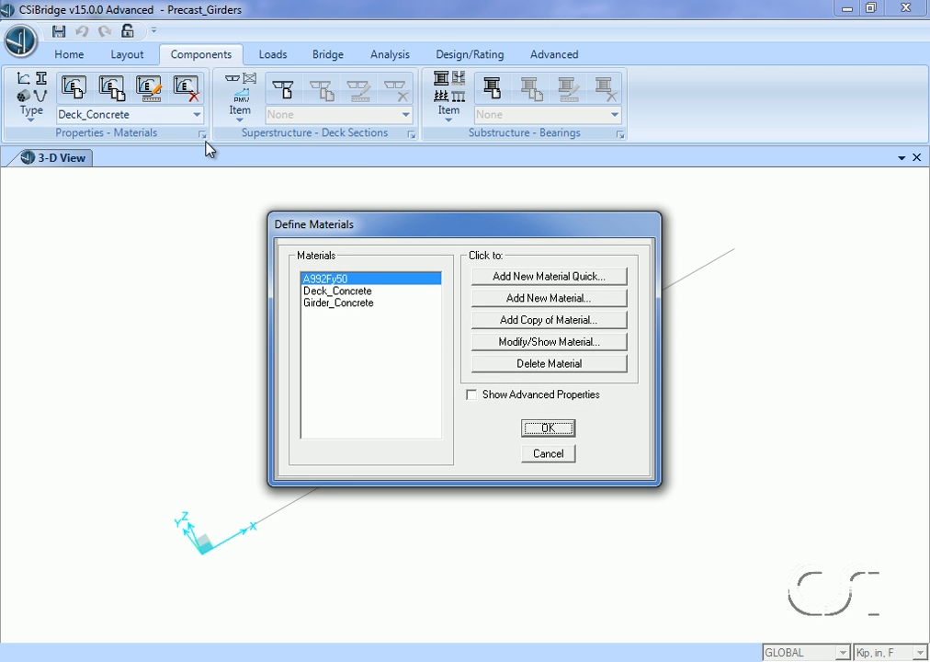
click(598, 280)
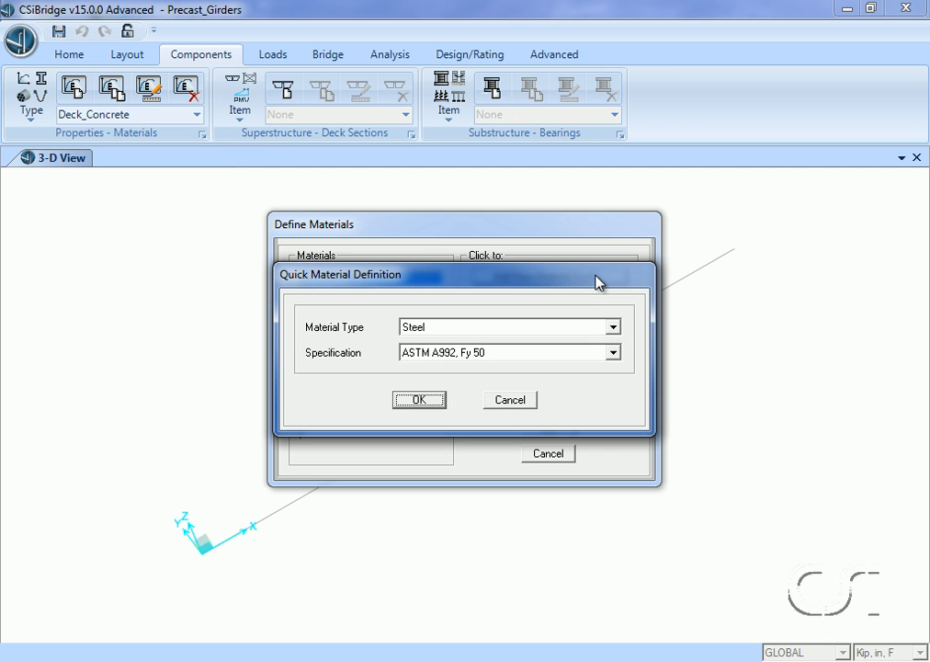
click(562, 328)
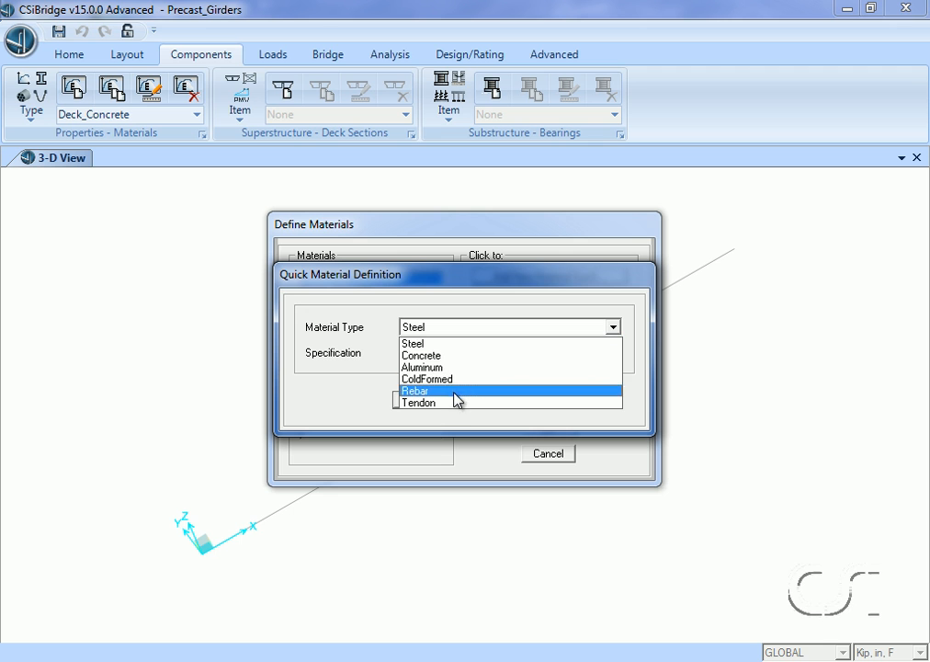
click(449, 403)
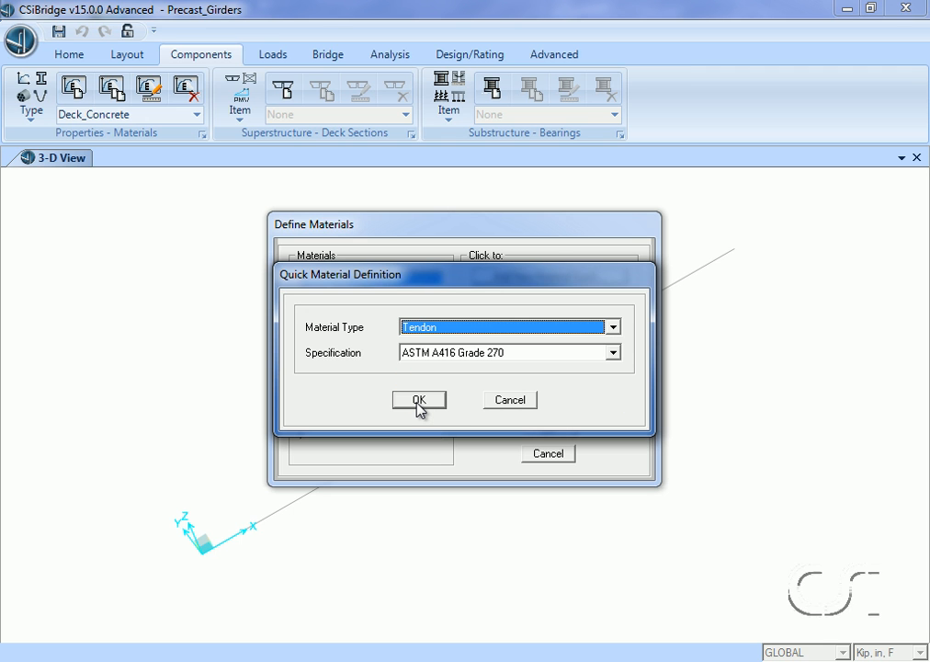
click(418, 401)
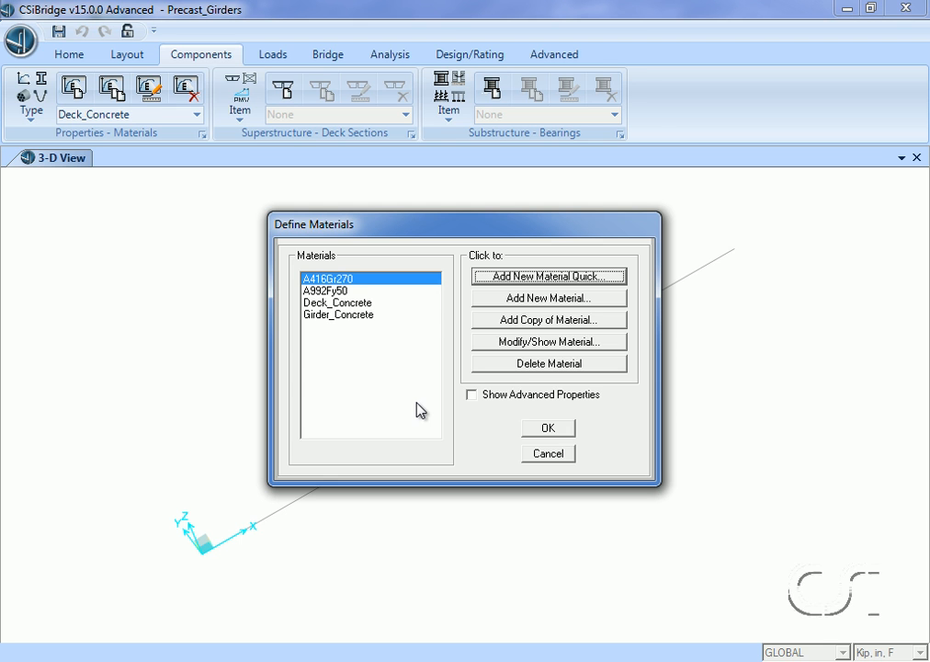
click(550, 430)
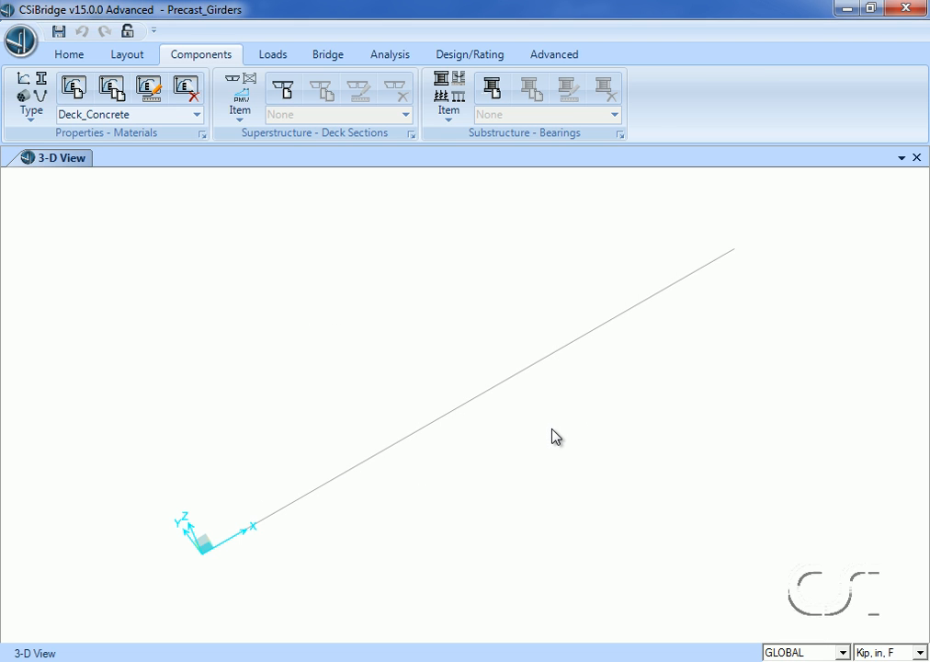
- Add a concrete Precast I frame section and name it Precast_Girders
click(34, 87)
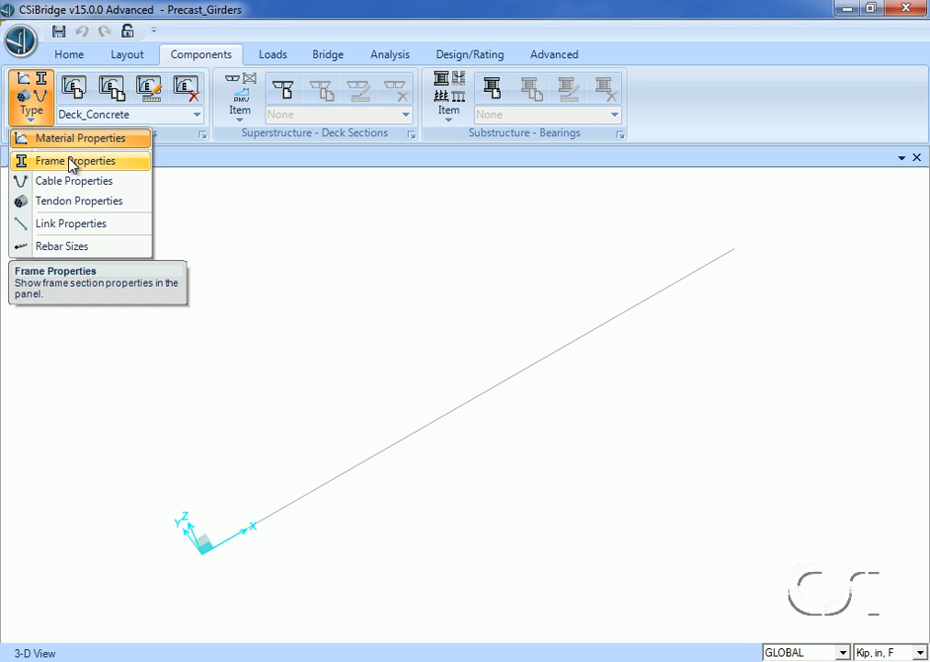
click(116, 163)
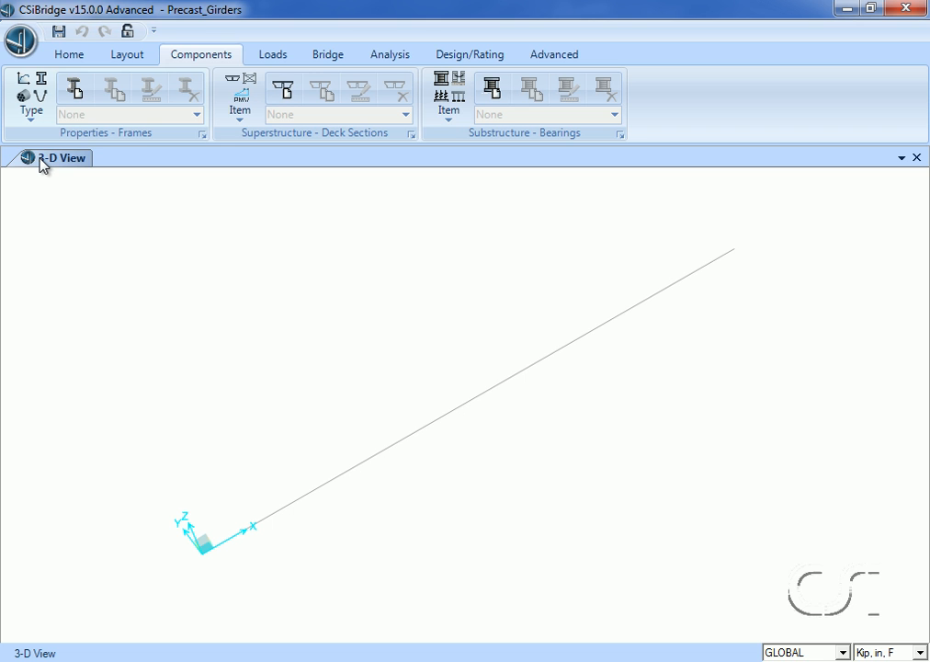
click(71, 92)
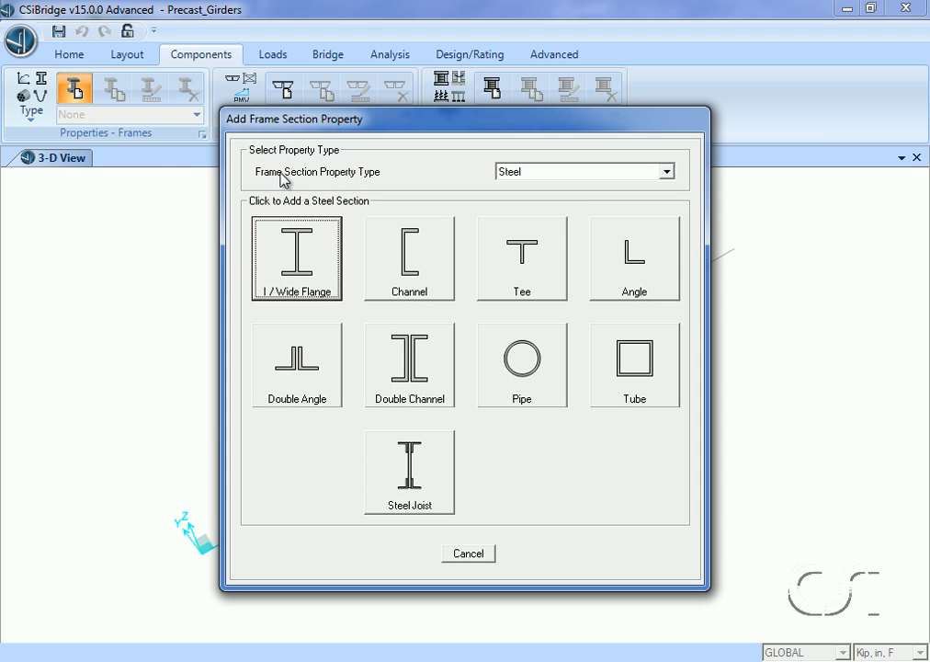
click(511, 173)
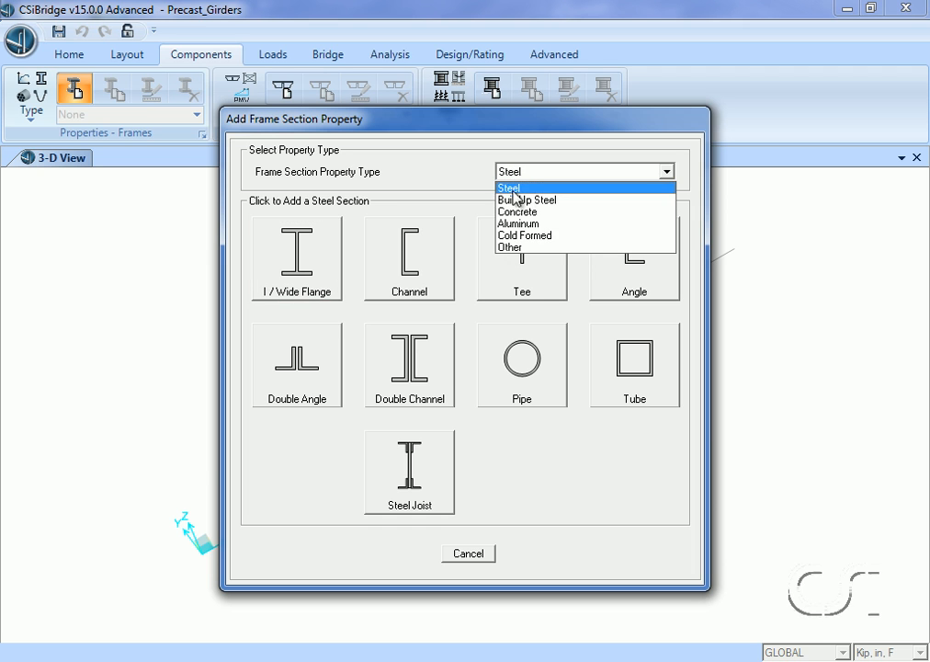
click(541, 221)
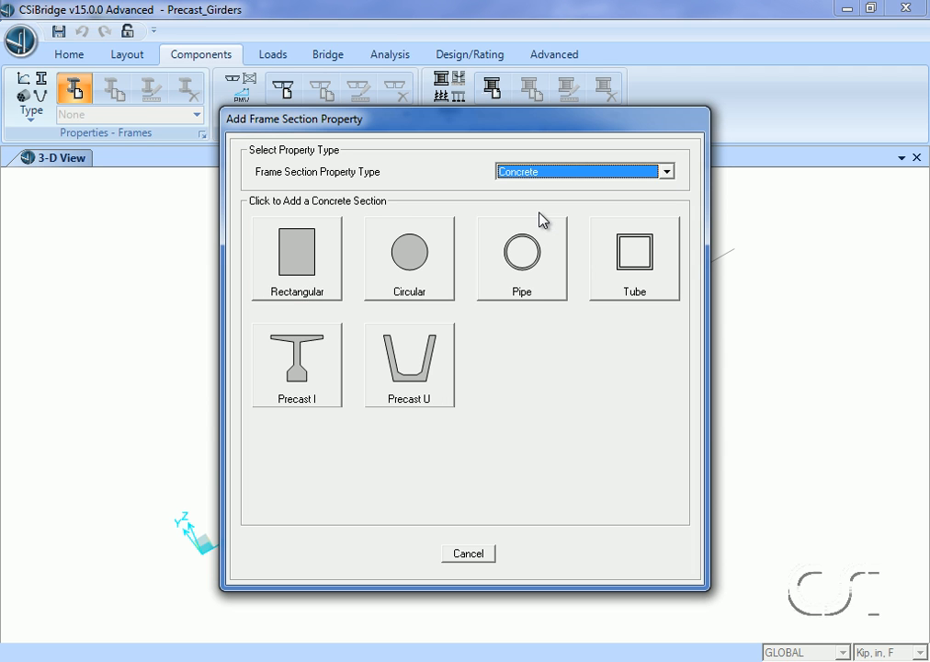
click(303, 377)
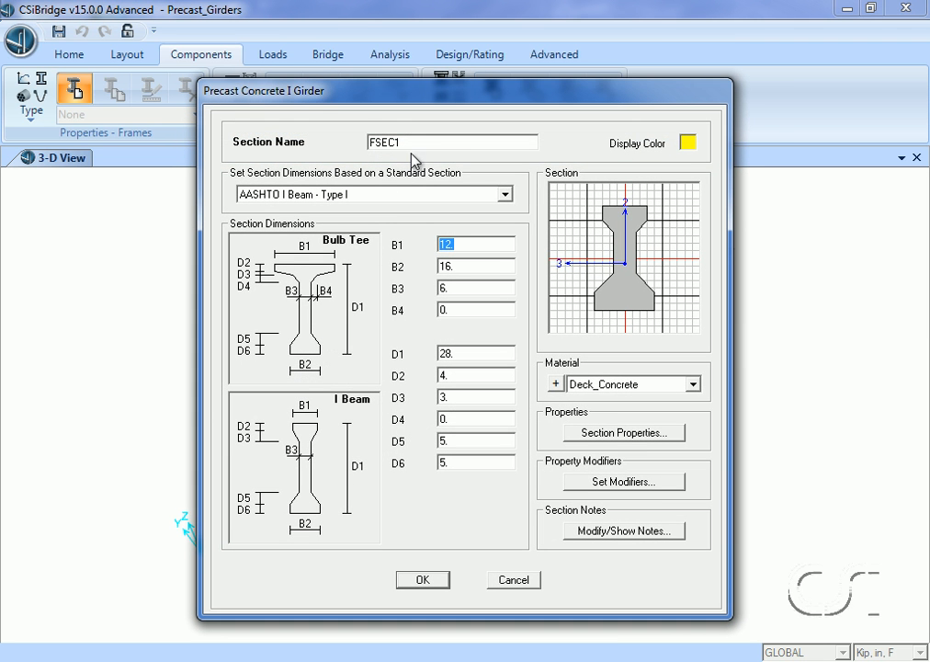
double_click(417, 146)
text(Precast_Girders)
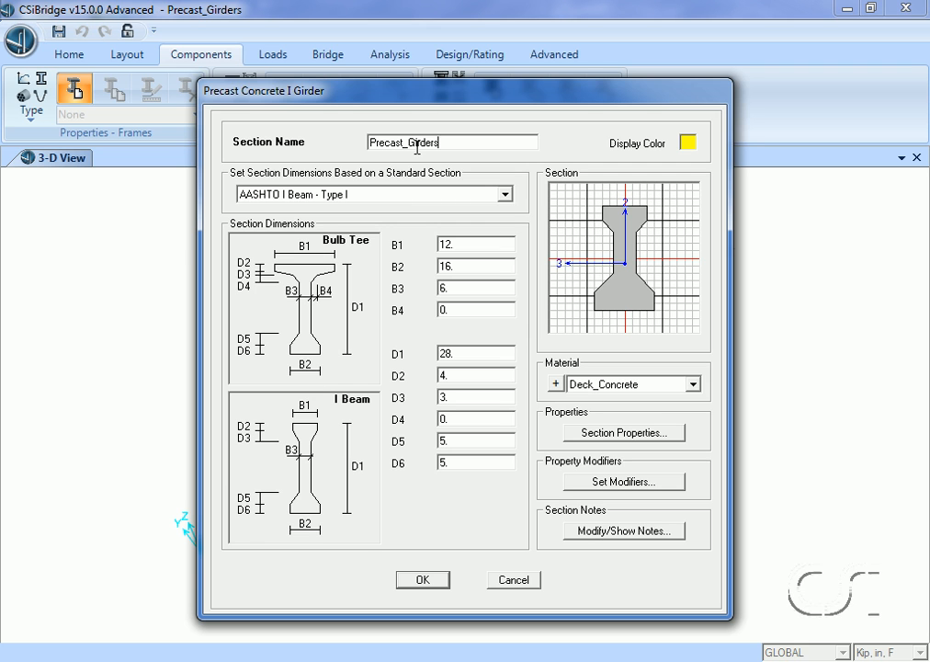
- Base the Precast_Girders section on the standard AASHTO I Beam - Type VI and assign it the Girder_Concrete material
click(376, 195)
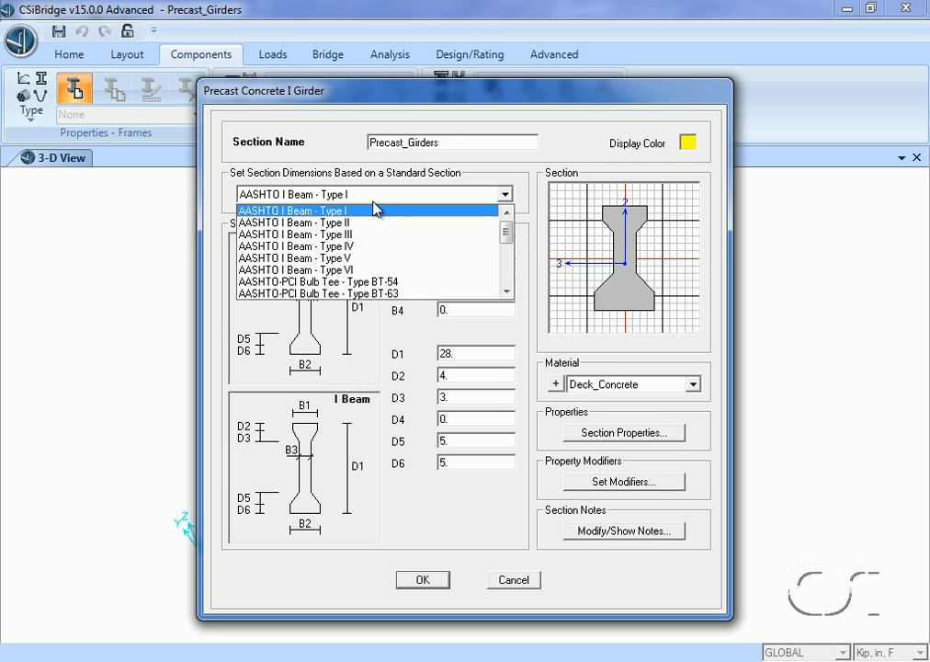
click(357, 271)
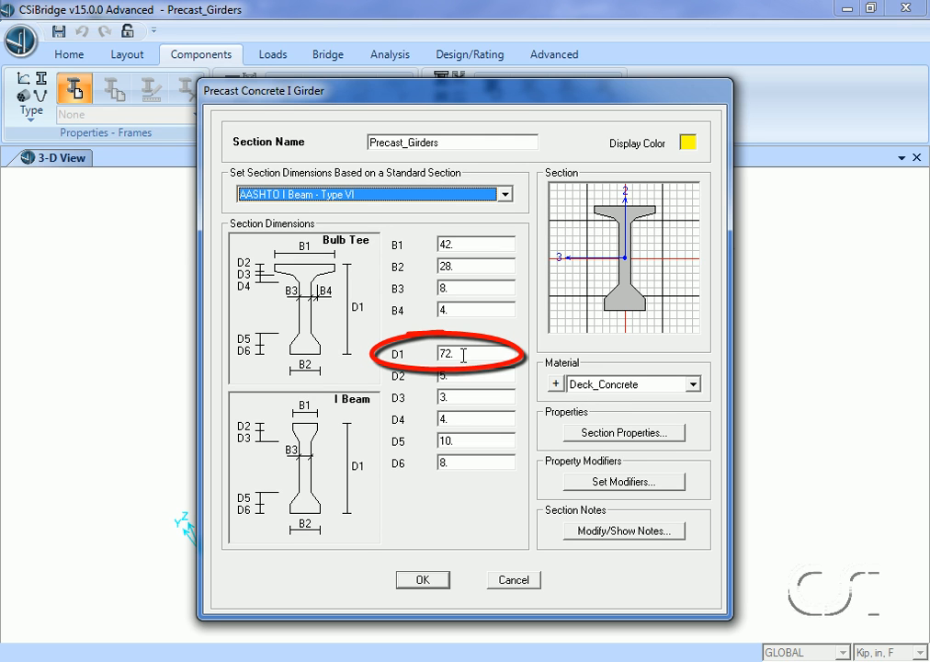
click(614, 386)
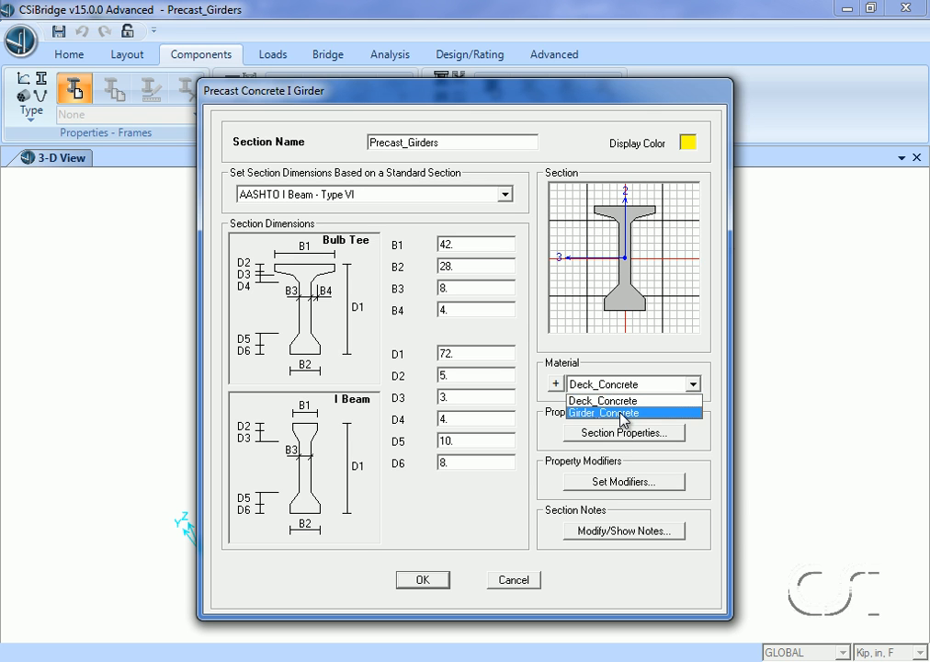
click(624, 413)
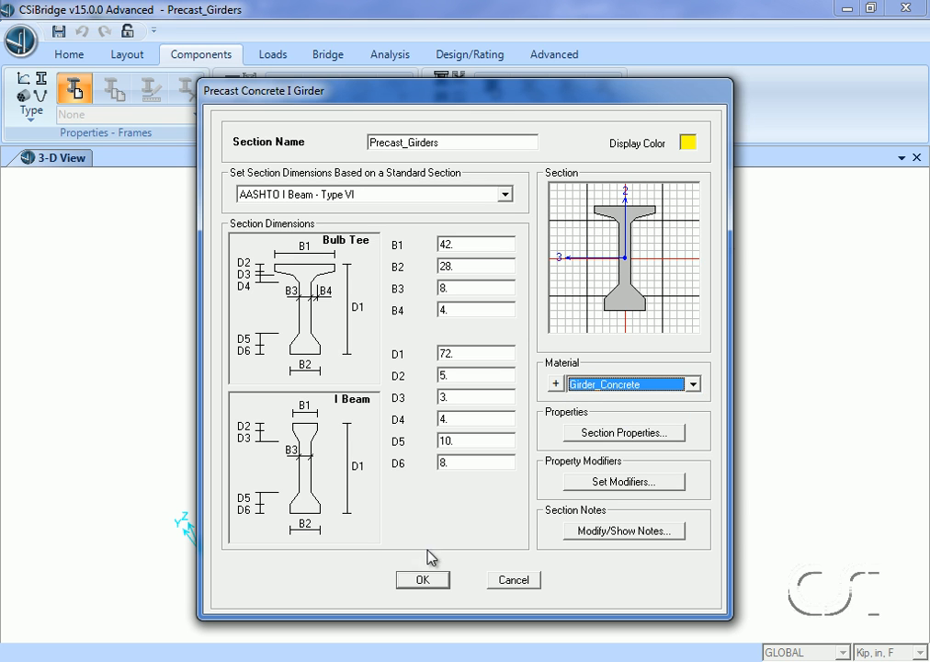
click(423, 580)
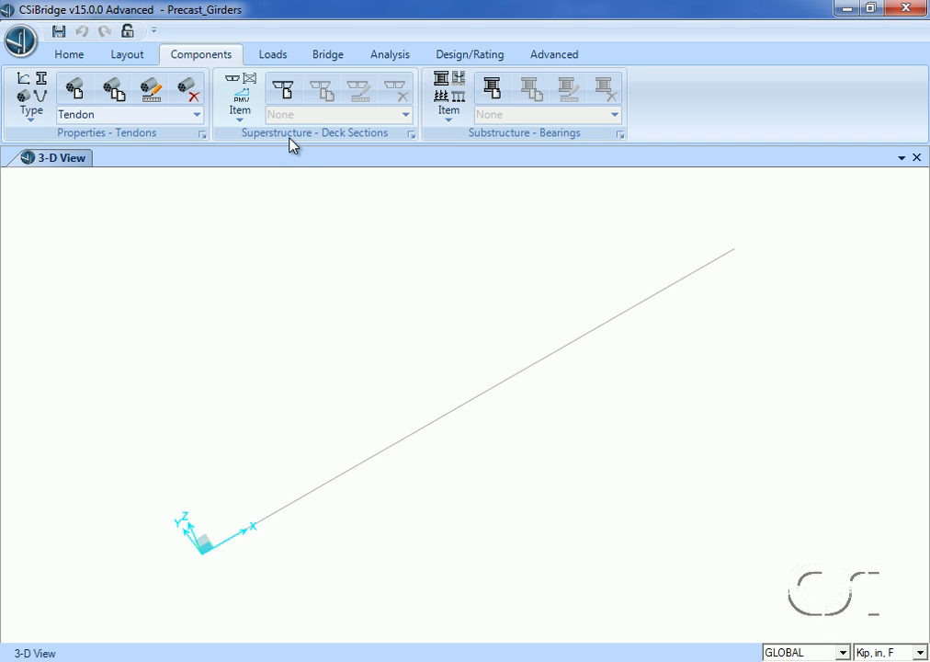
- Add a Precast I Girder bridge deck section and name it Bridge_Deck
click(242, 101)
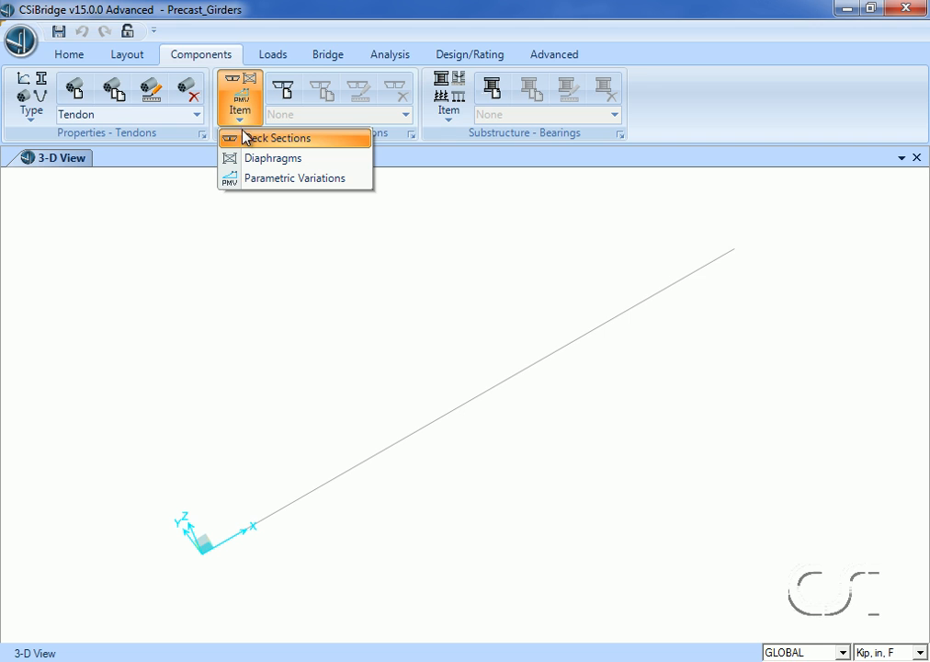
click(245, 139)
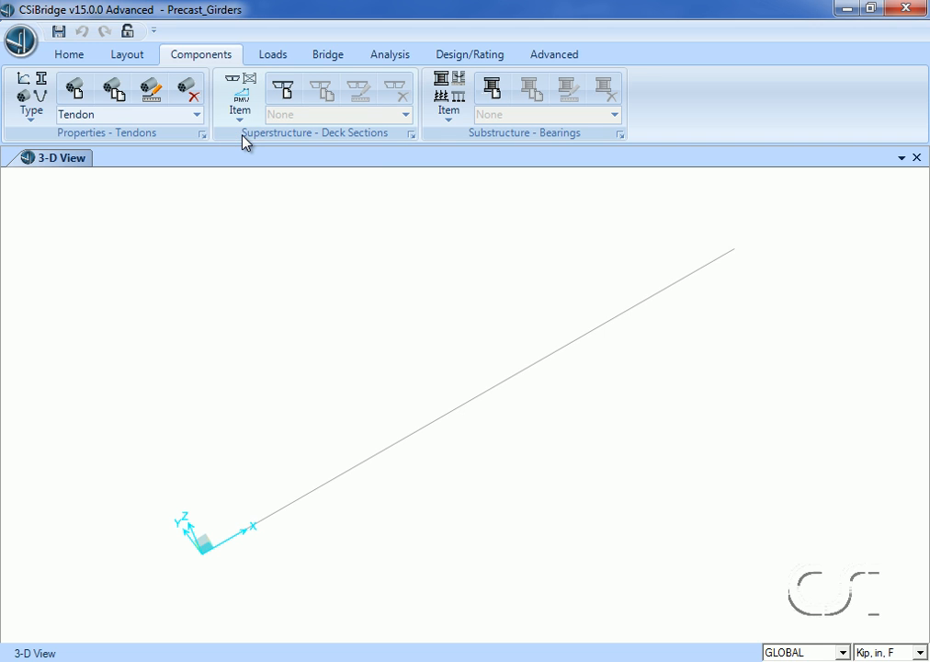
click(282, 92)
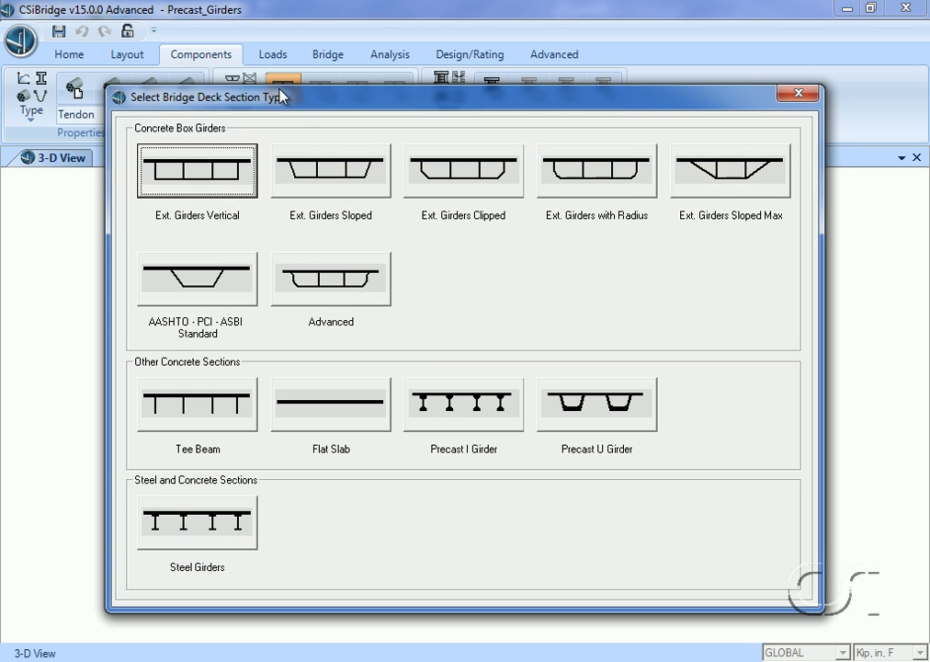
click(456, 411)
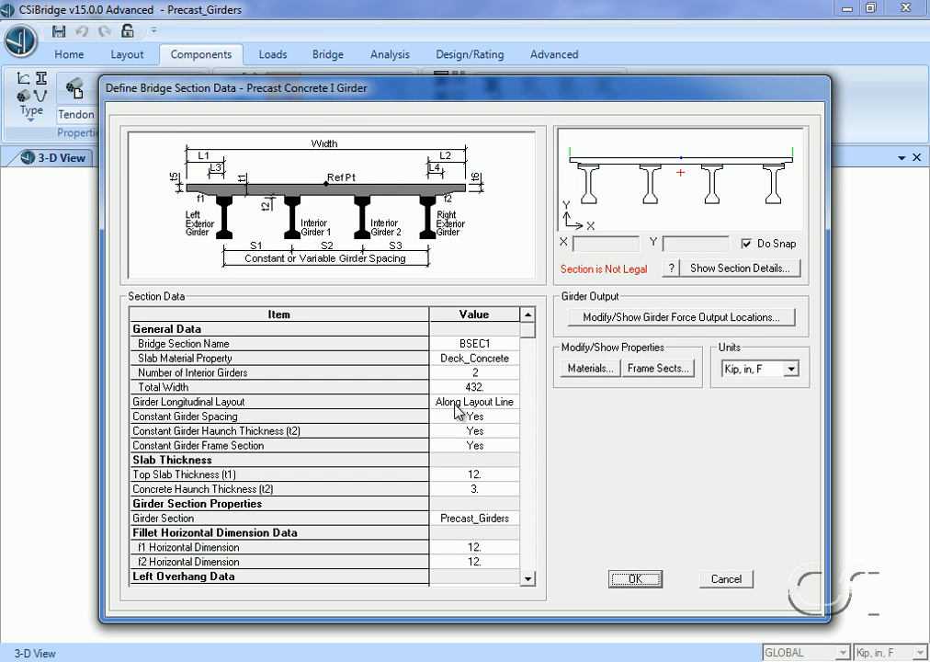
click(492, 343)
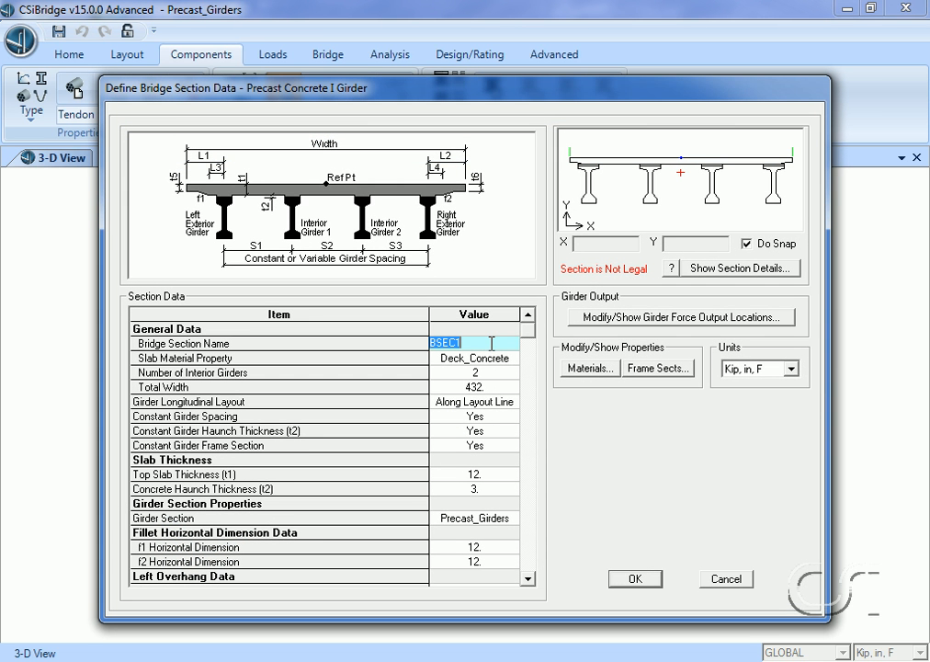
text(ridge_Deck)
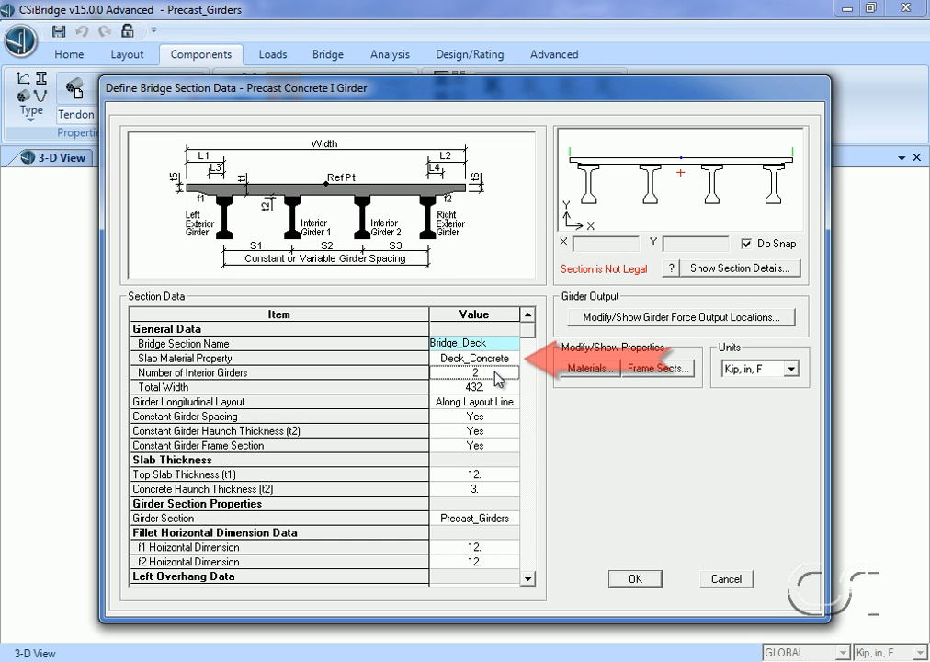
- Set the deck section's number of interior girders to 4 and its total width to 664.5 in
click(496, 372)
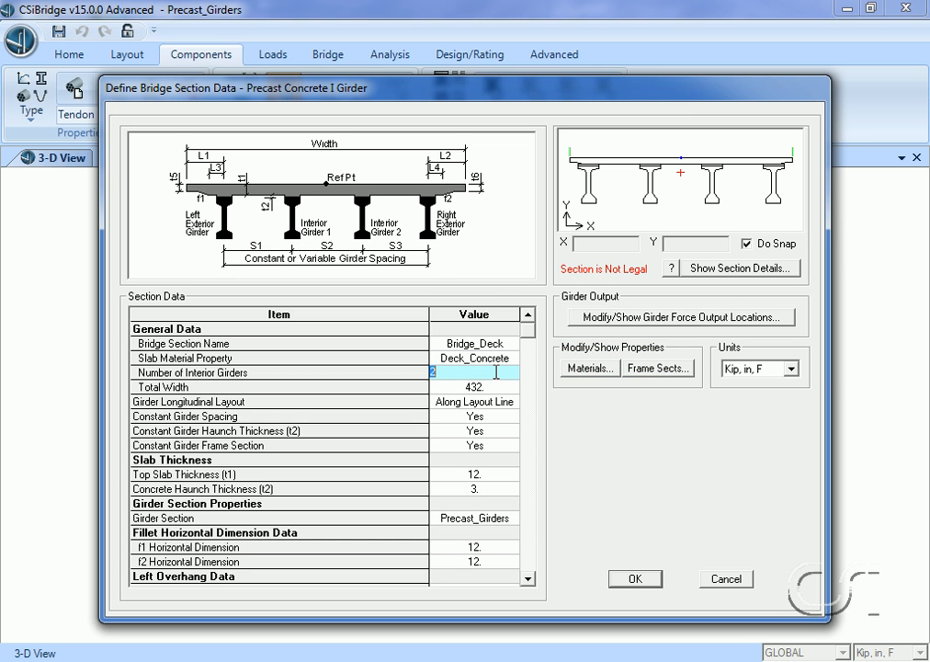
text(4)
click(492, 387)
text(664.5)
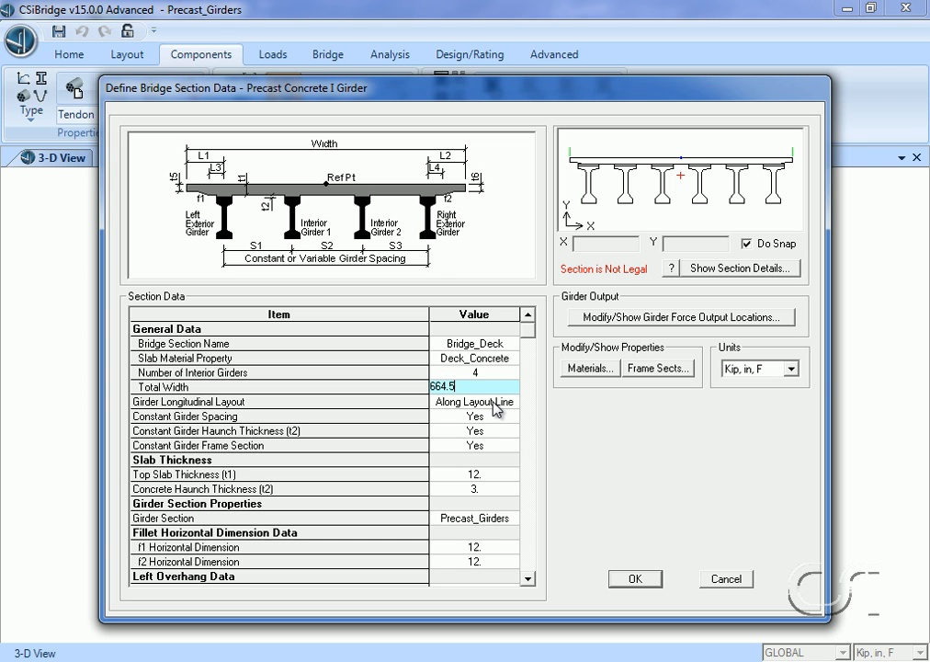
- Set the top slab thickness (t1) to 8 in and the concrete haunch thickness (t2) to 0
click(494, 473)
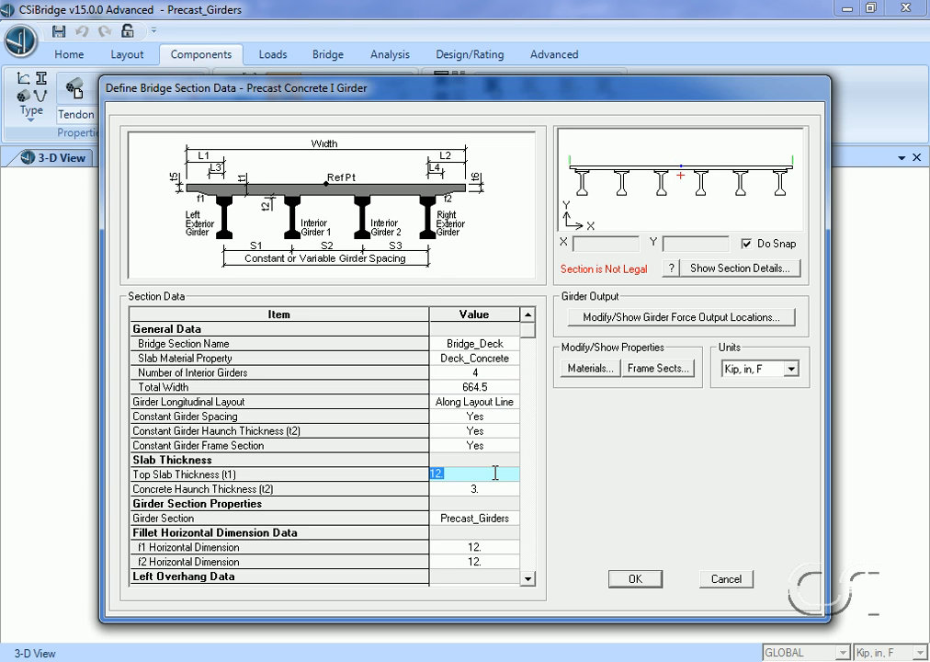
text(8)
click(493, 491)
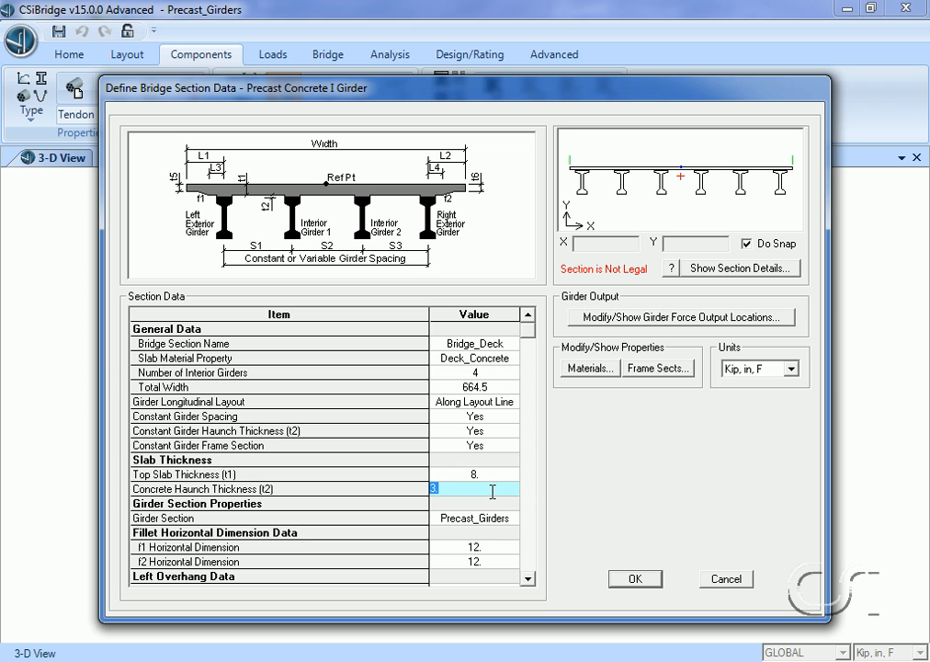
text(0)
- Set the left overhang length (L1) to 42.5 in and its distance to fillet (L3) to 24 in
click(528, 578)
click(528, 578)
click(528, 578)
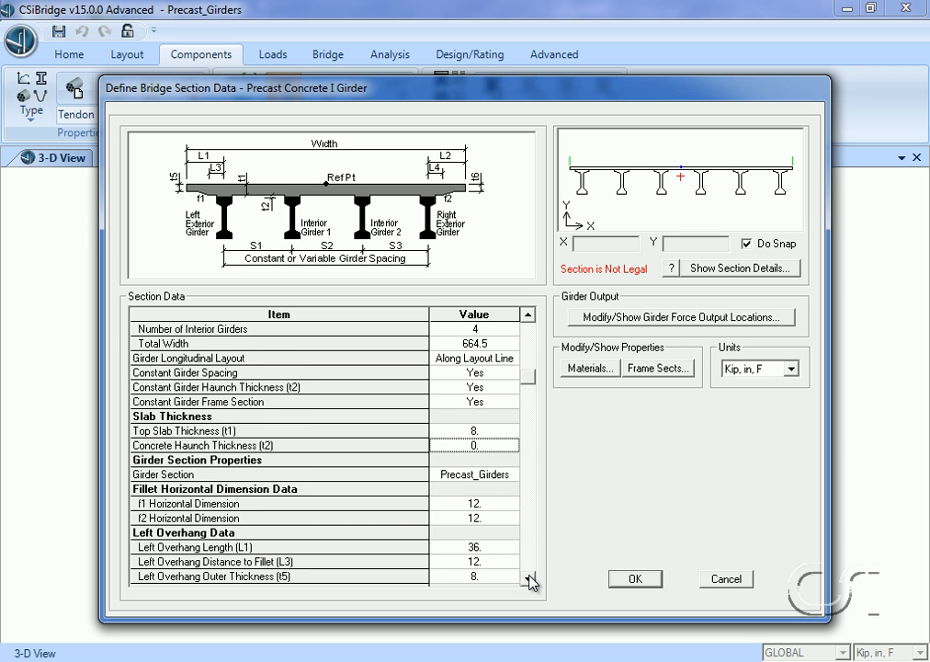
click(528, 578)
click(525, 580)
click(526, 580)
click(526, 580)
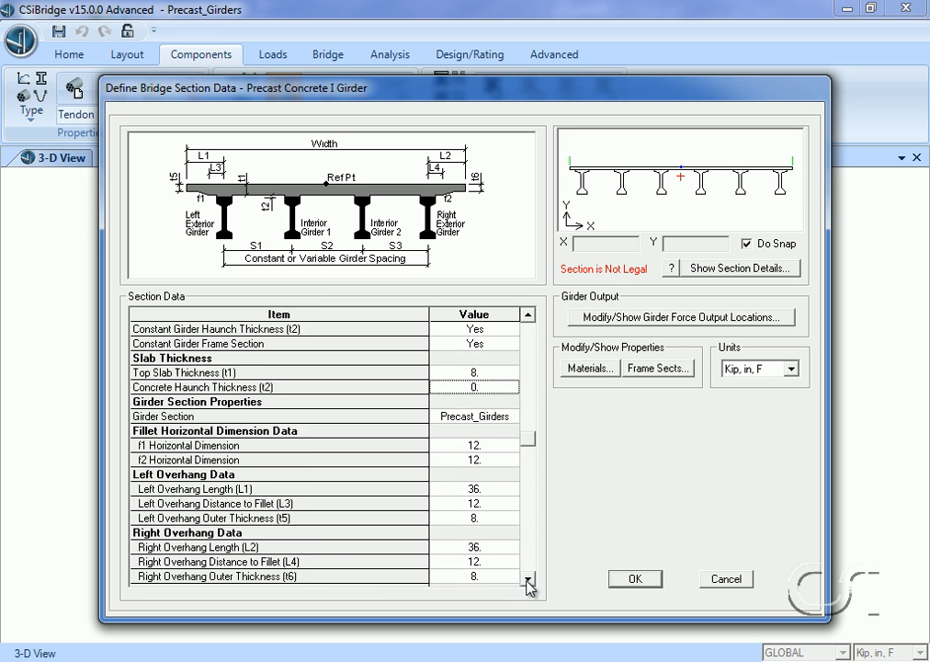
click(527, 580)
click(527, 580)
click(528, 580)
click(528, 581)
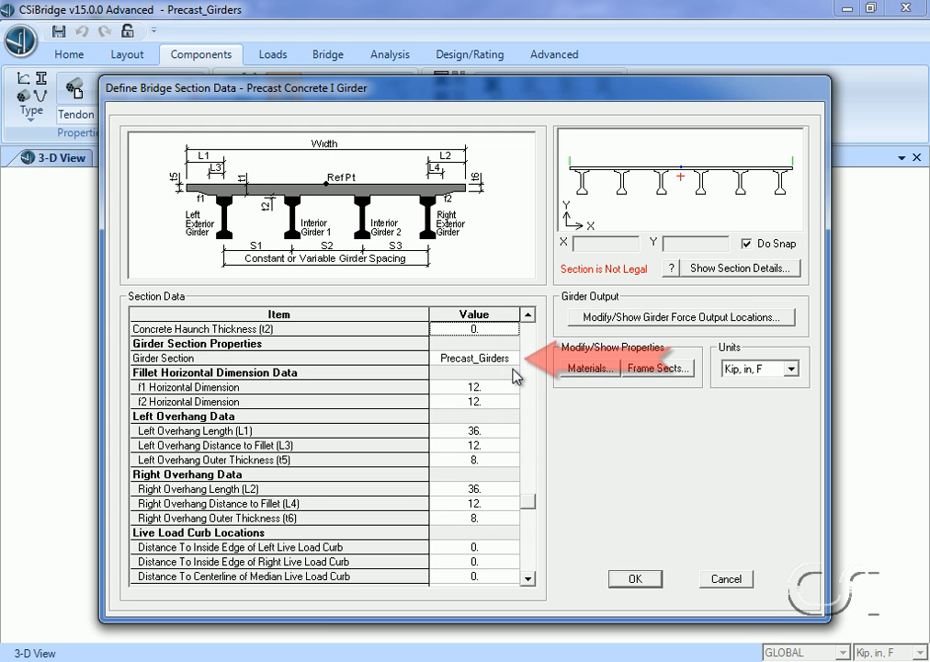
click(491, 430)
click(492, 430)
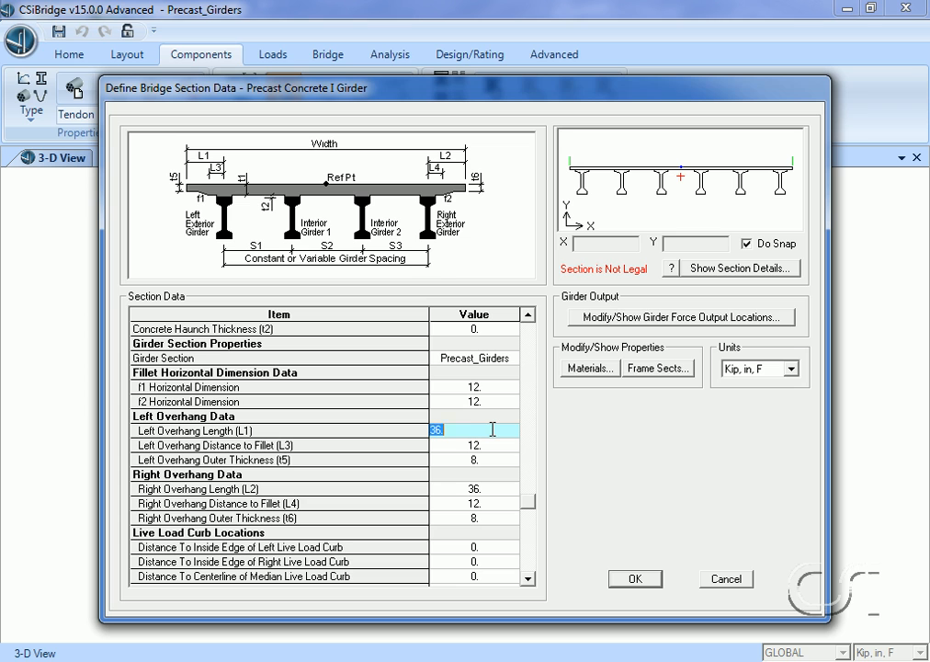
text(42.5)
click(494, 446)
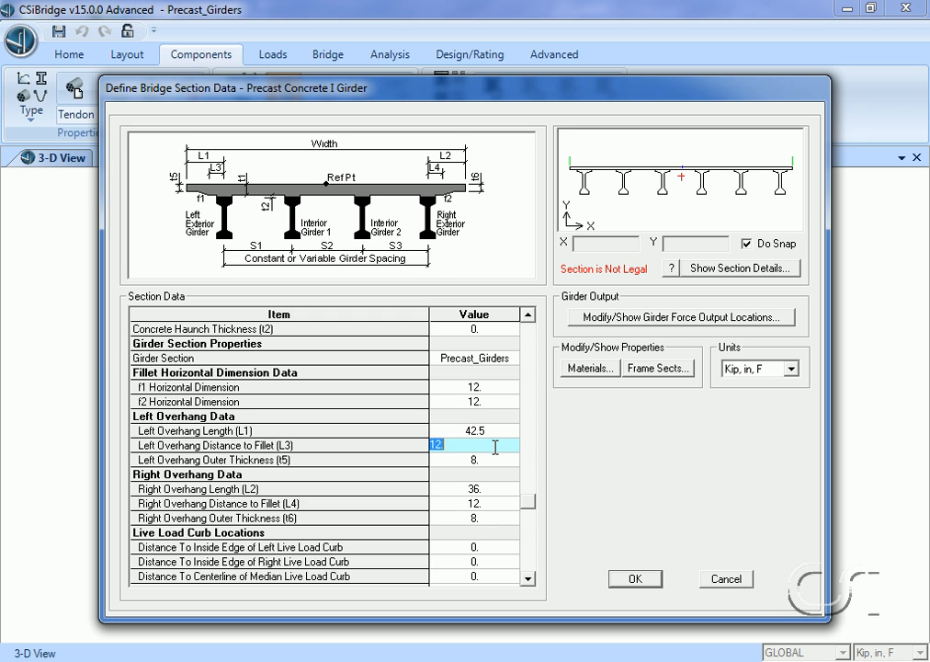
text(24)
- Set the right overhang length (L2) to 42.5 in and its distance to fillet (L4) to 24 in
click(487, 489)
text(42.5)
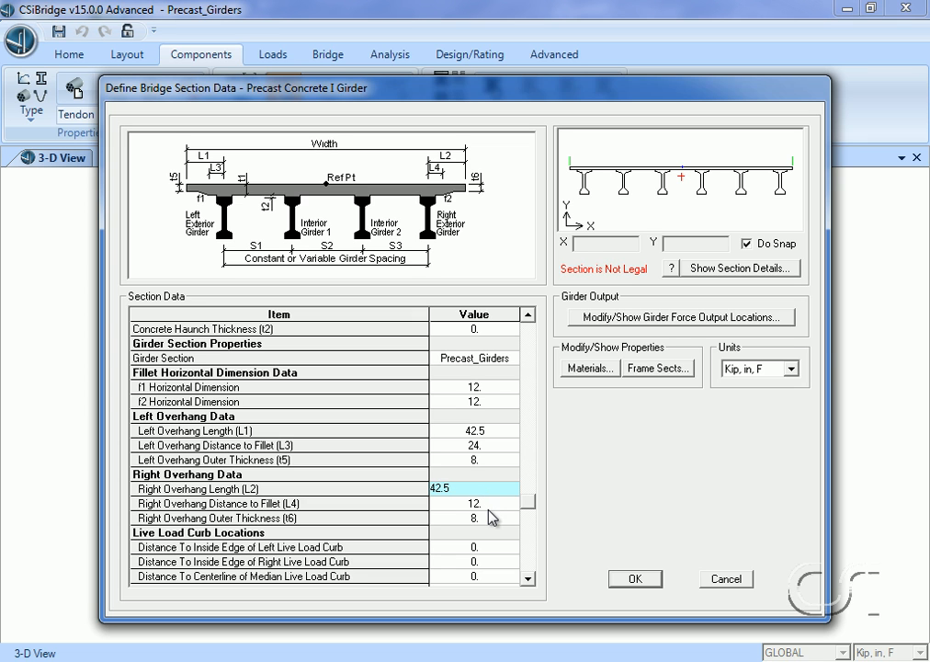
click(490, 506)
text(24)
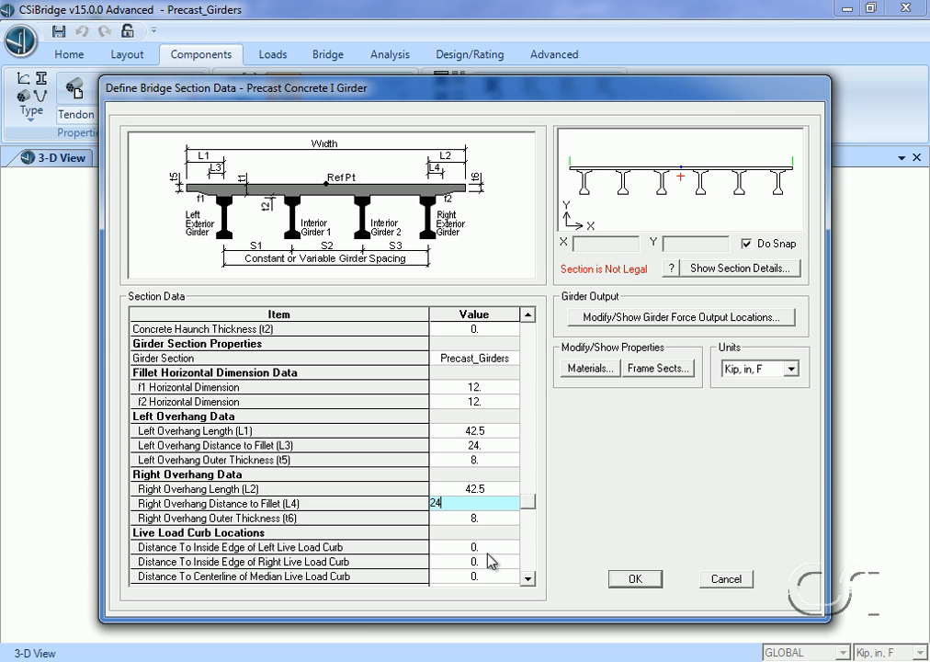
- Set the distances to the inside edges of the left and right live load curbs to 20.25 in and accept the deck section
click(490, 551)
click(489, 548)
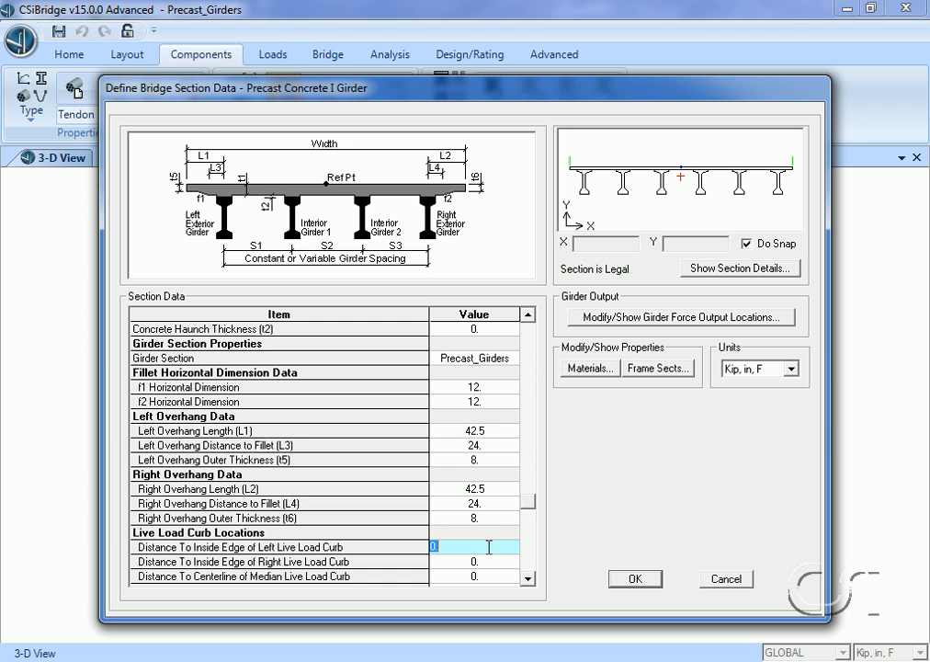
text(20.25)
click(509, 562)
click(509, 564)
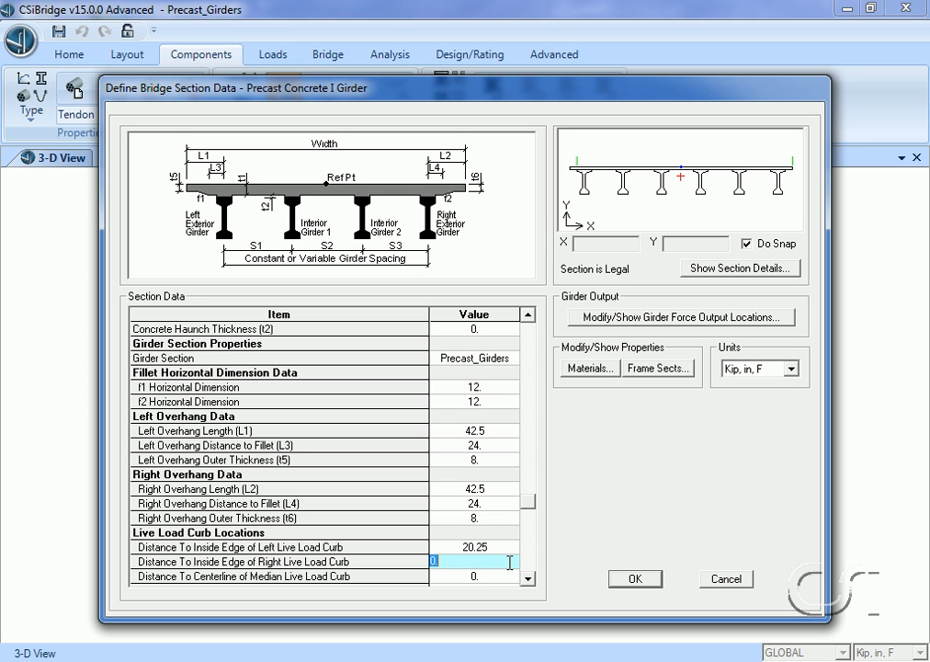
text(20.25)
click(508, 574)
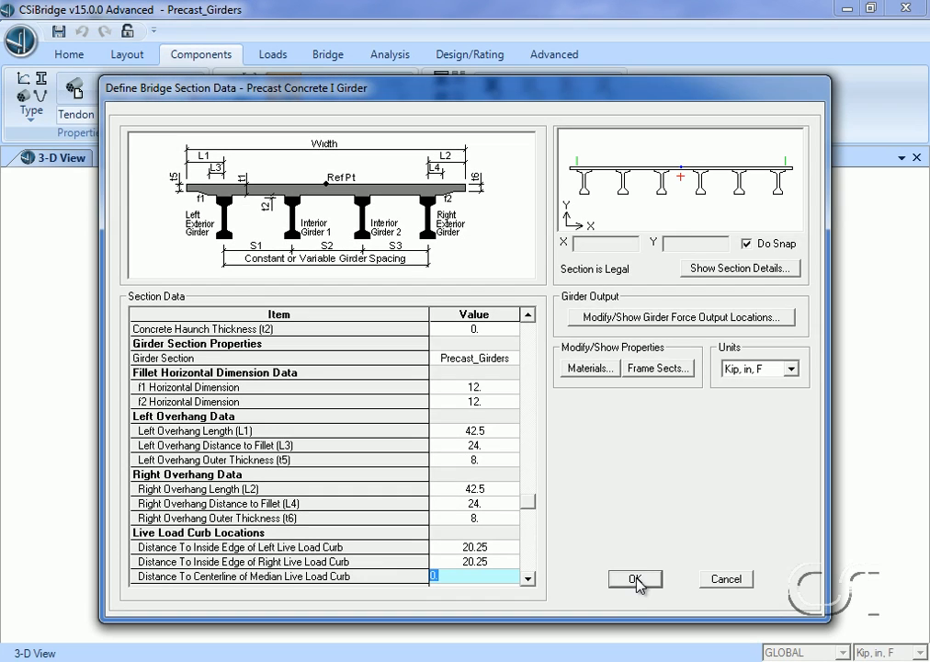
click(636, 580)
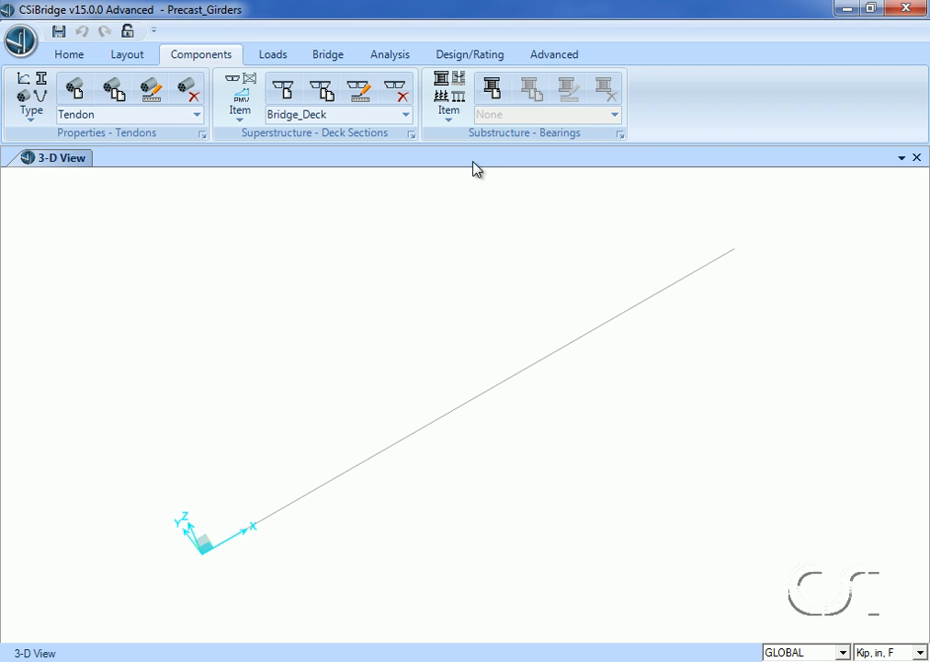
- Define a new bridge bearing named Bearing_left by user definition, keeping the default fixed translations and free rotations
click(450, 92)
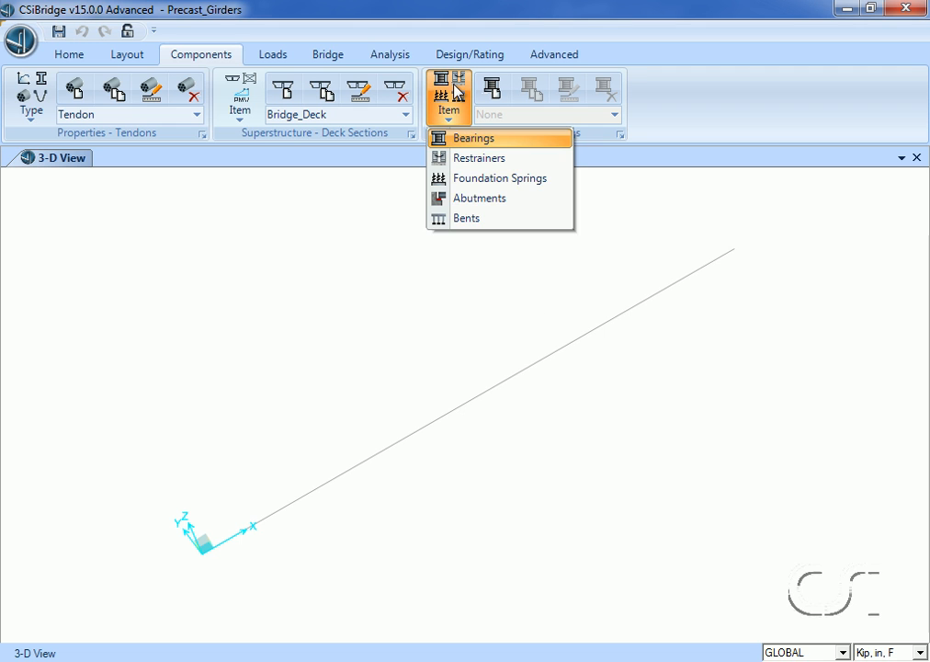
click(501, 142)
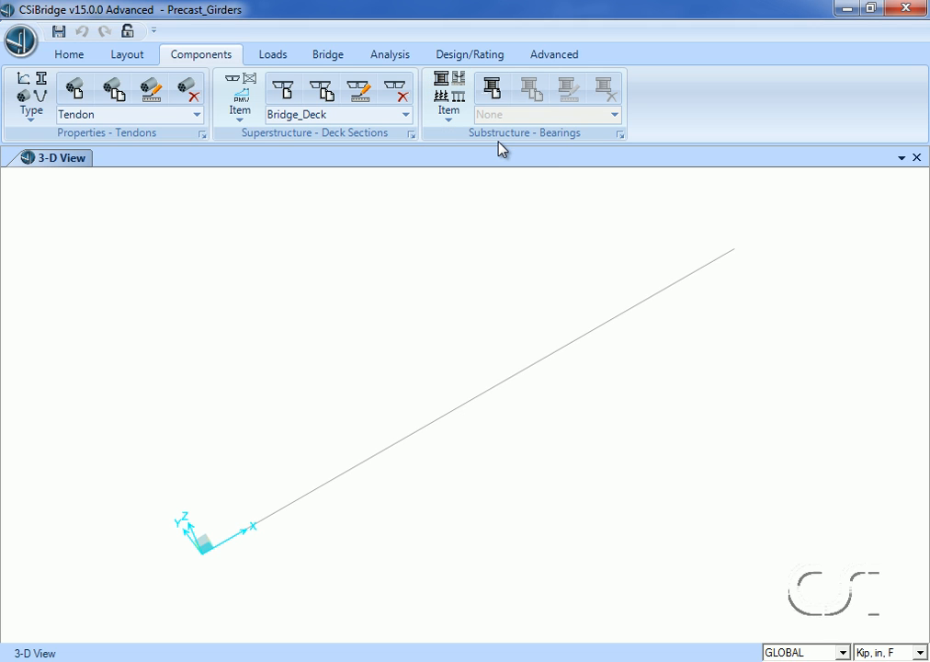
click(494, 90)
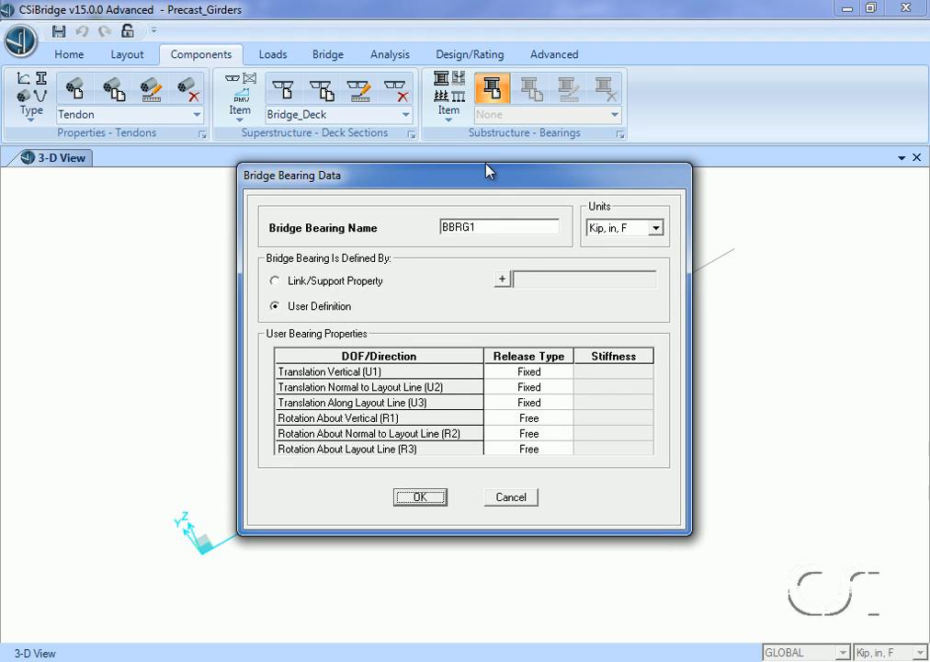
click(488, 227)
drag(488, 227, 421, 220)
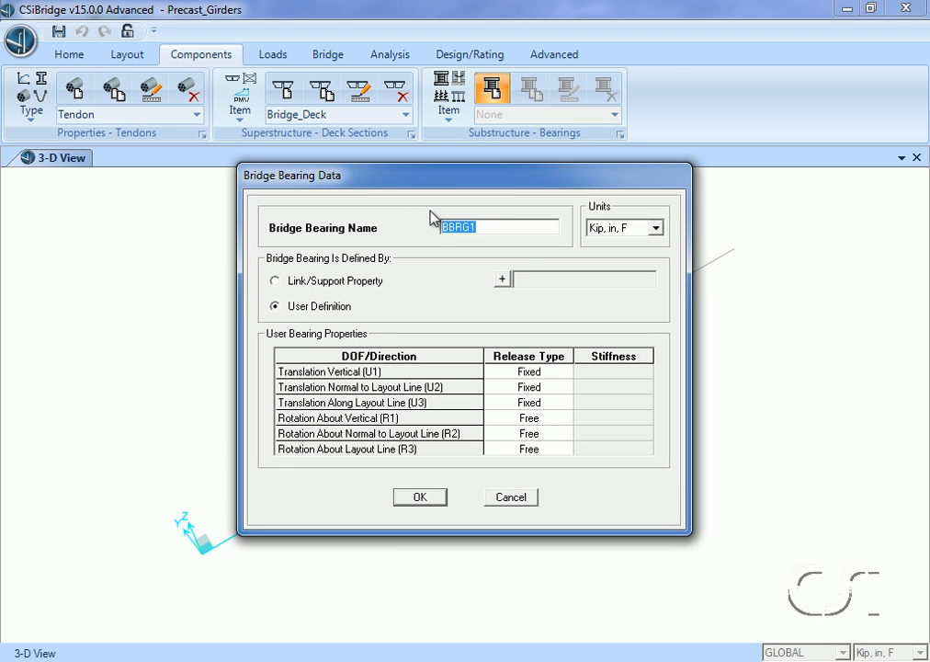
text(Bearing_left)
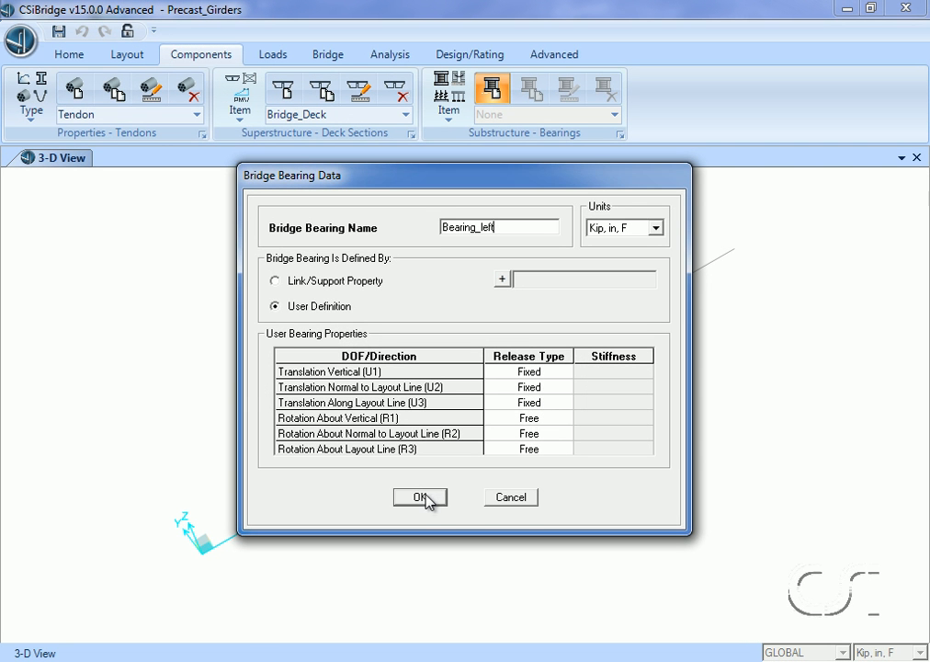
click(421, 497)
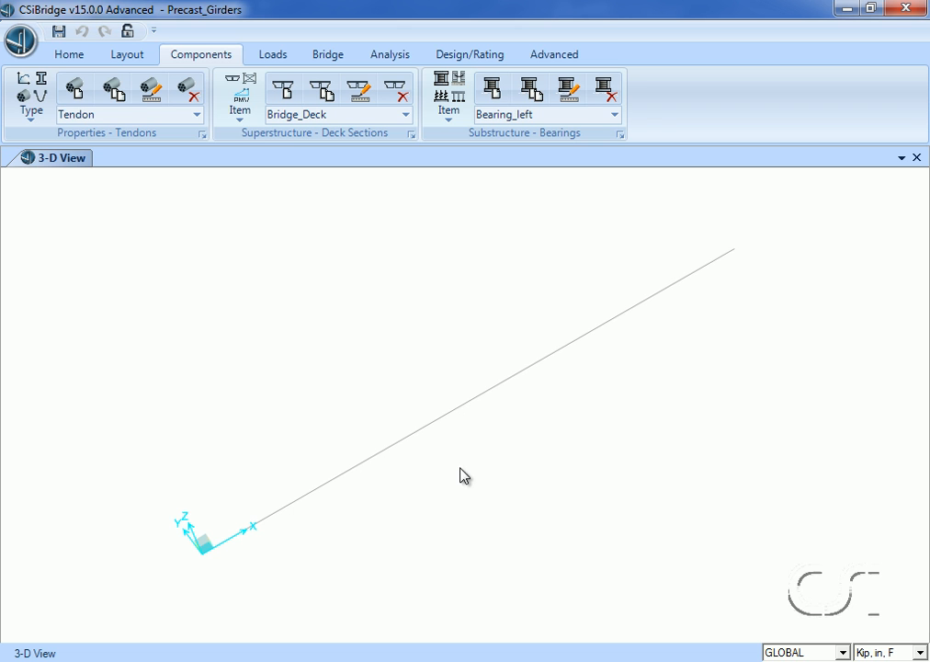
- Define a second bridge bearing named Bearing_right with Translation Along Layout Line (U3) set to Free
click(501, 92)
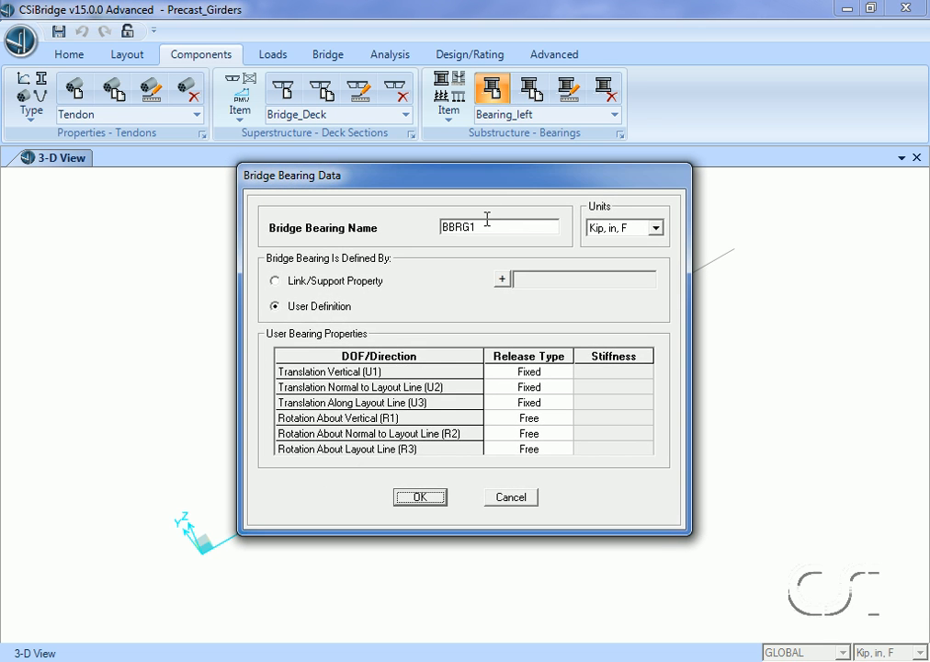
double_click(487, 226)
text(Bearing_right)
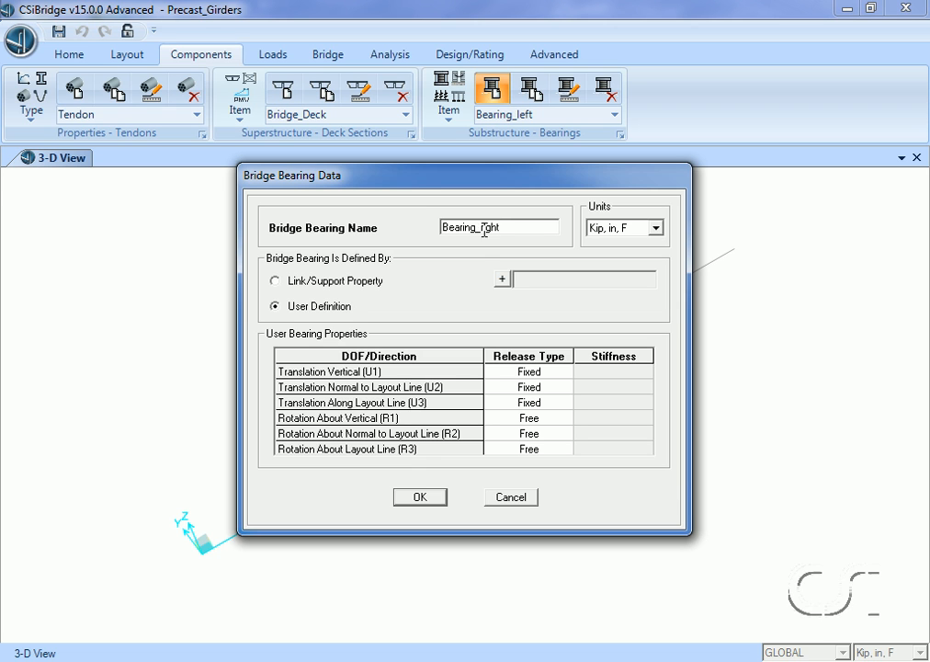
click(544, 405)
click(561, 405)
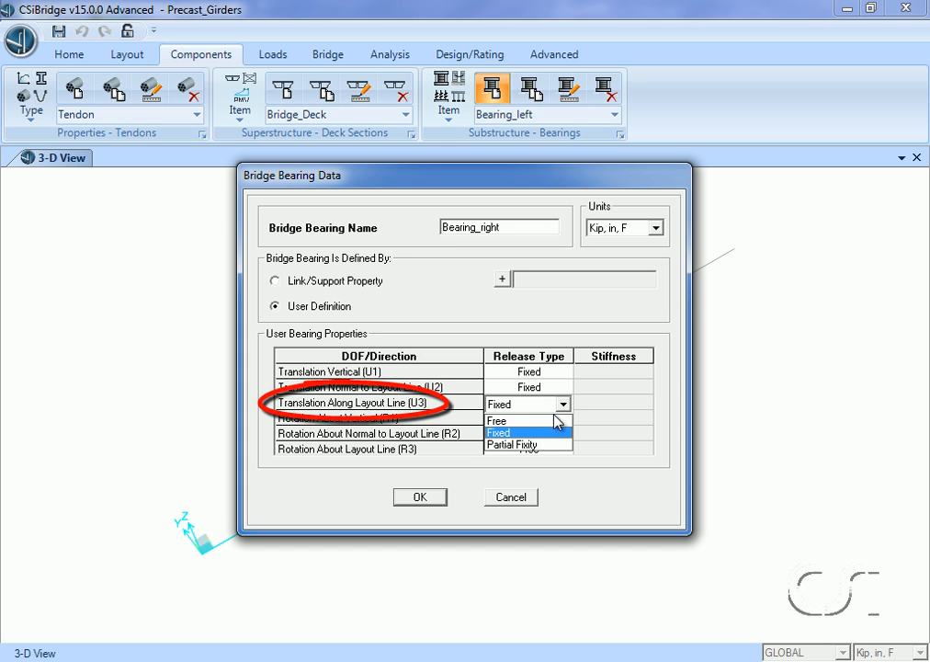
click(548, 420)
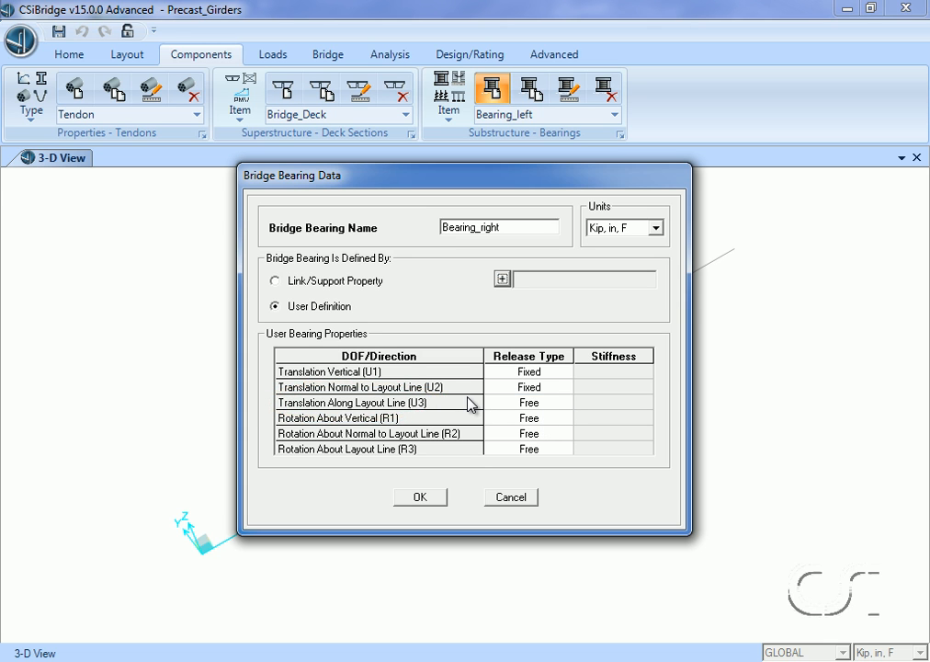
click(431, 498)
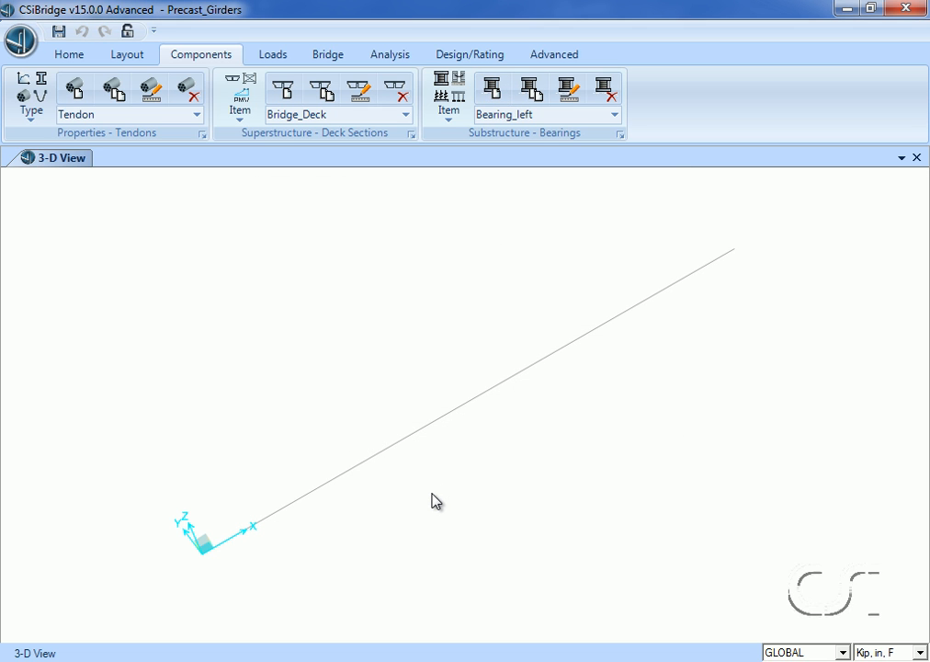
- Define a foundation spring named Foundation_springs, keeping all directions fixed and the default length and area
click(448, 103)
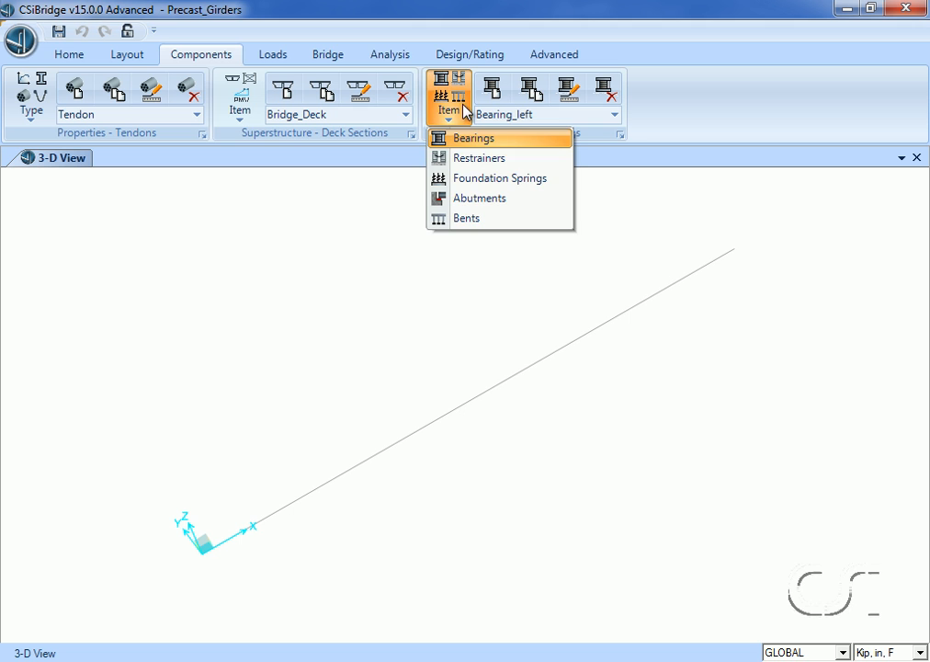
click(493, 180)
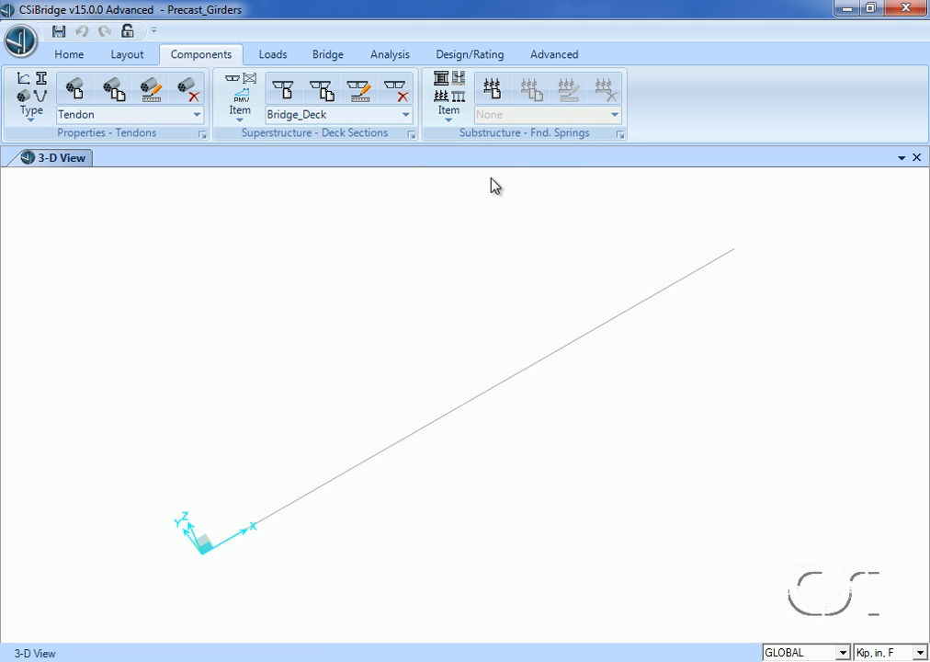
click(503, 93)
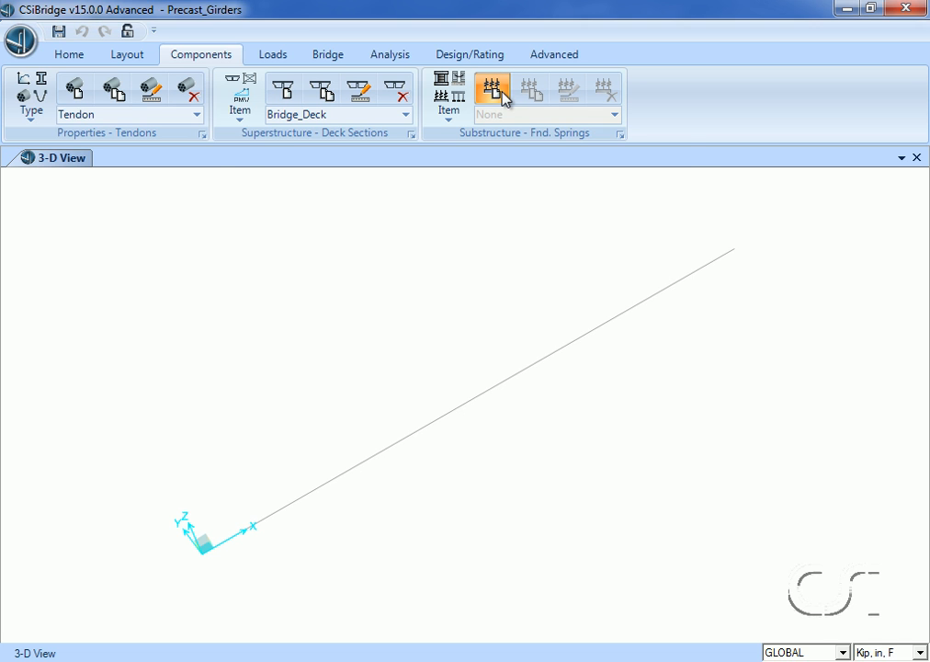
double_click(461, 204)
text(Fou)
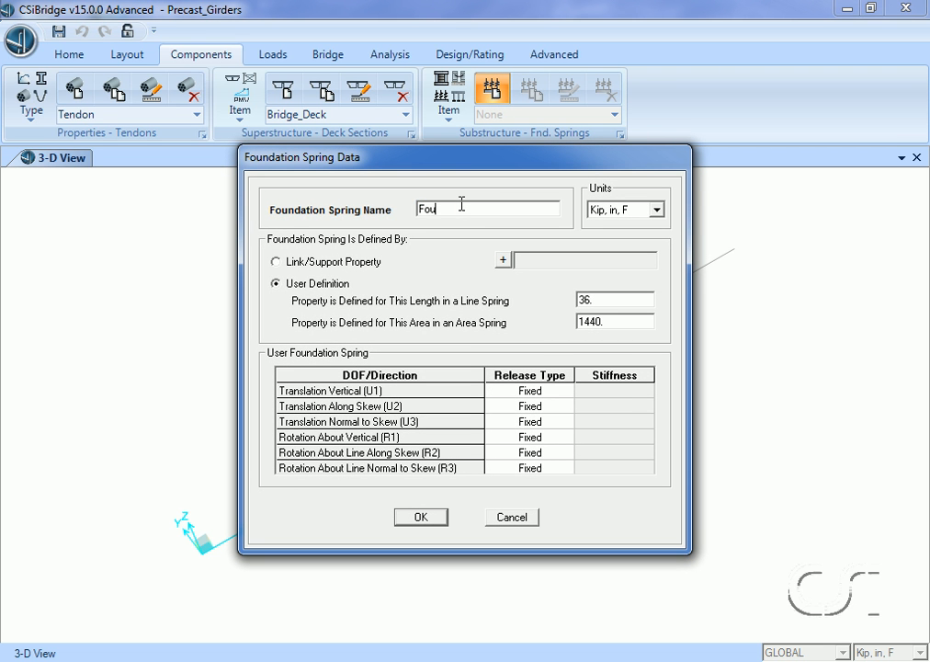
text(ndation_springs)
click(421, 518)
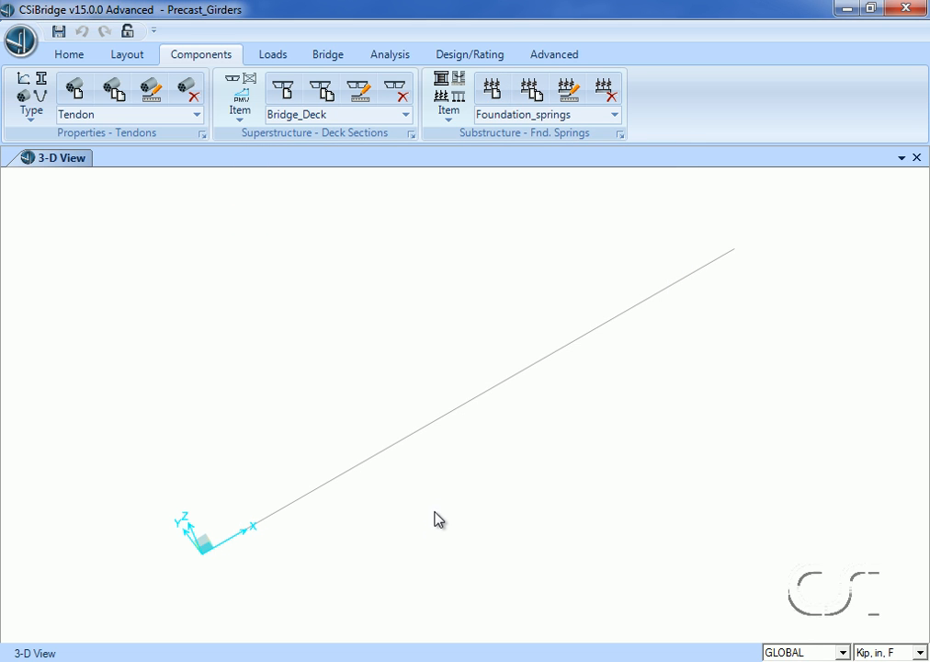
- Define a bridge abutment named Abutments that connects to the girder bottom only and uses the Foundation_springs property
click(449, 106)
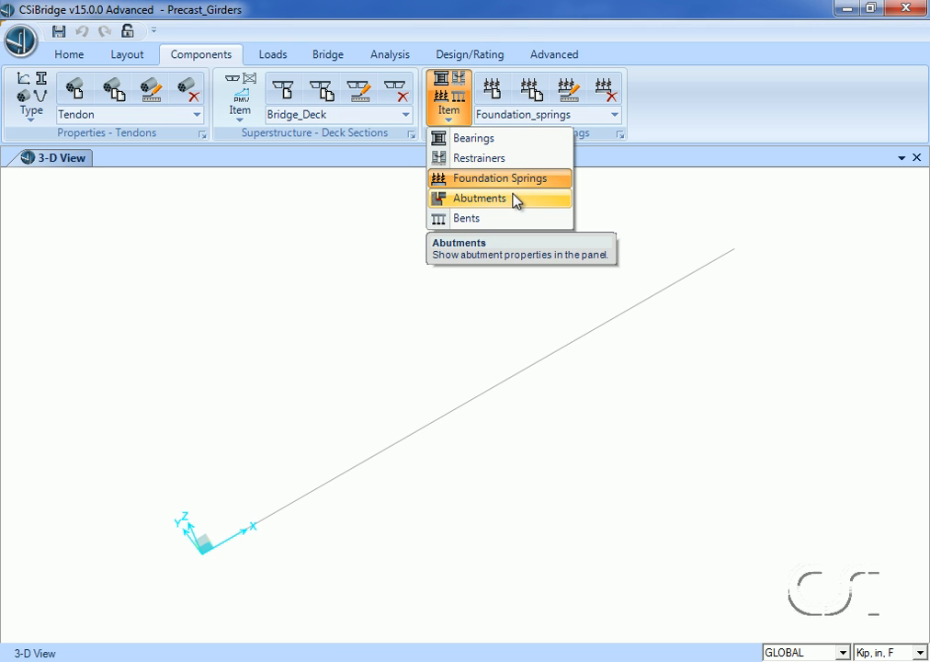
click(475, 200)
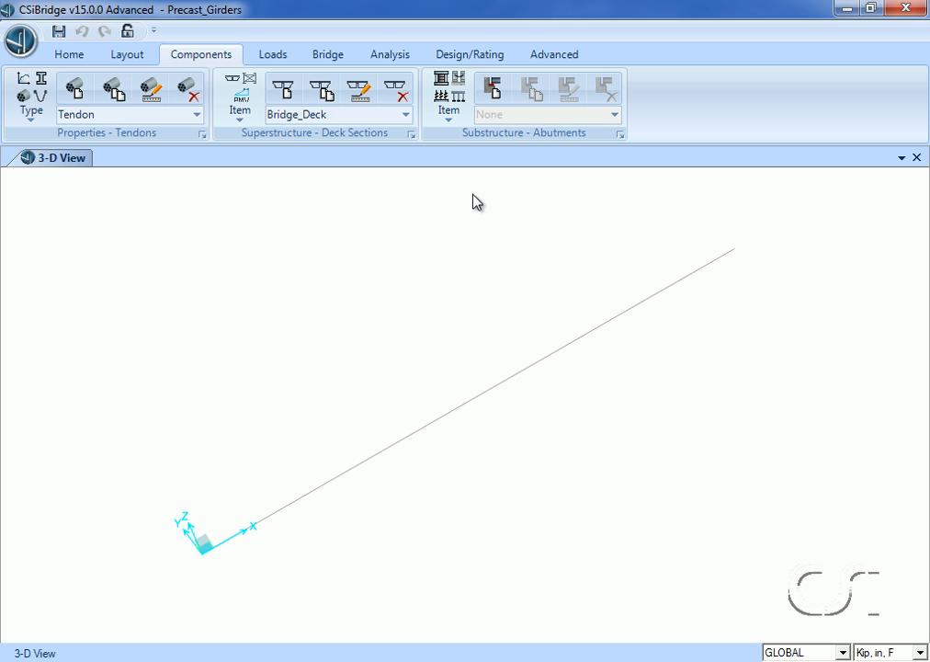
click(502, 88)
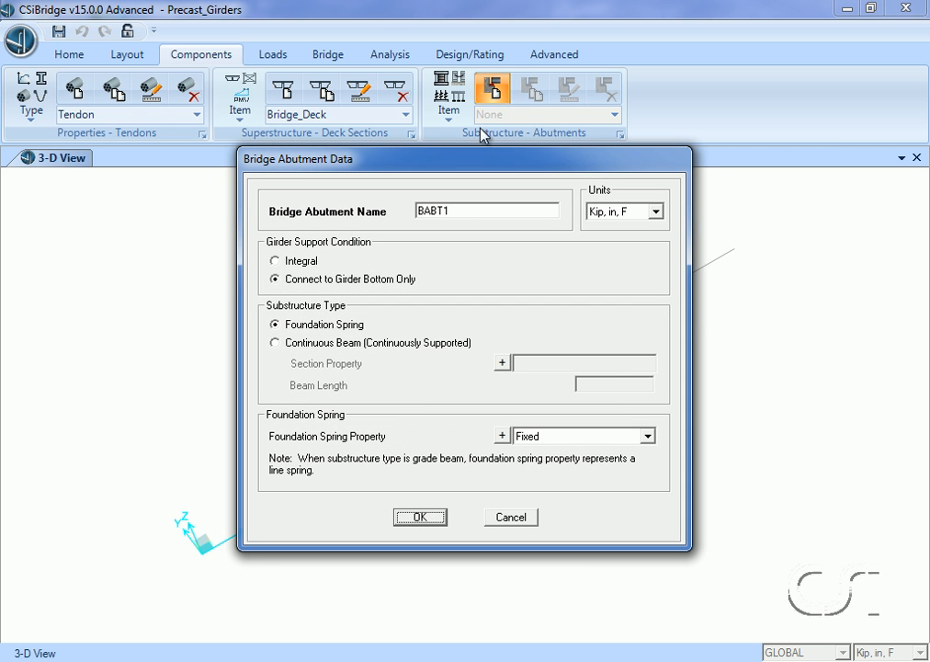
double_click(460, 205)
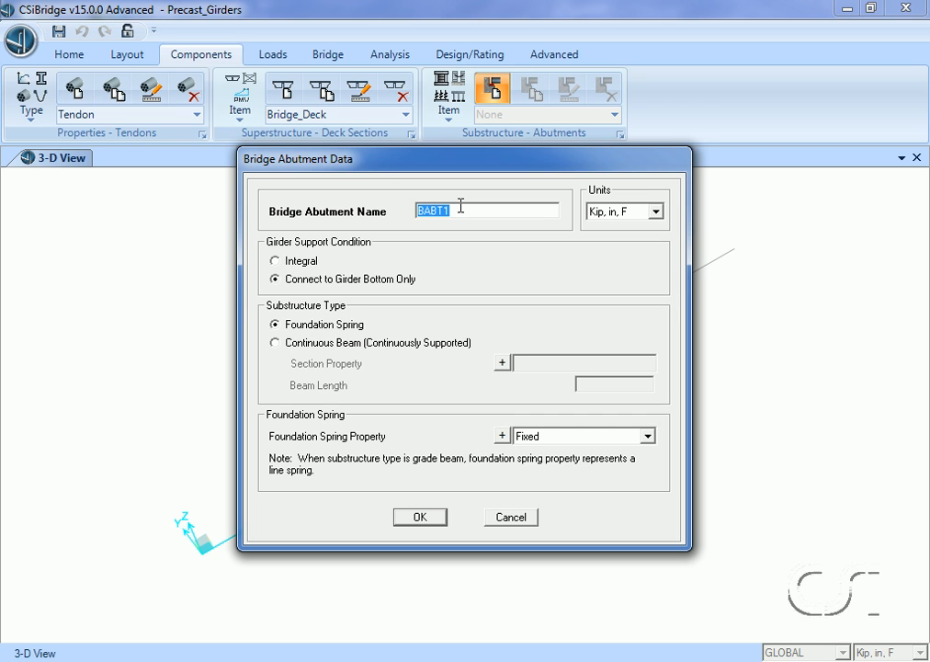
text(Abutments)
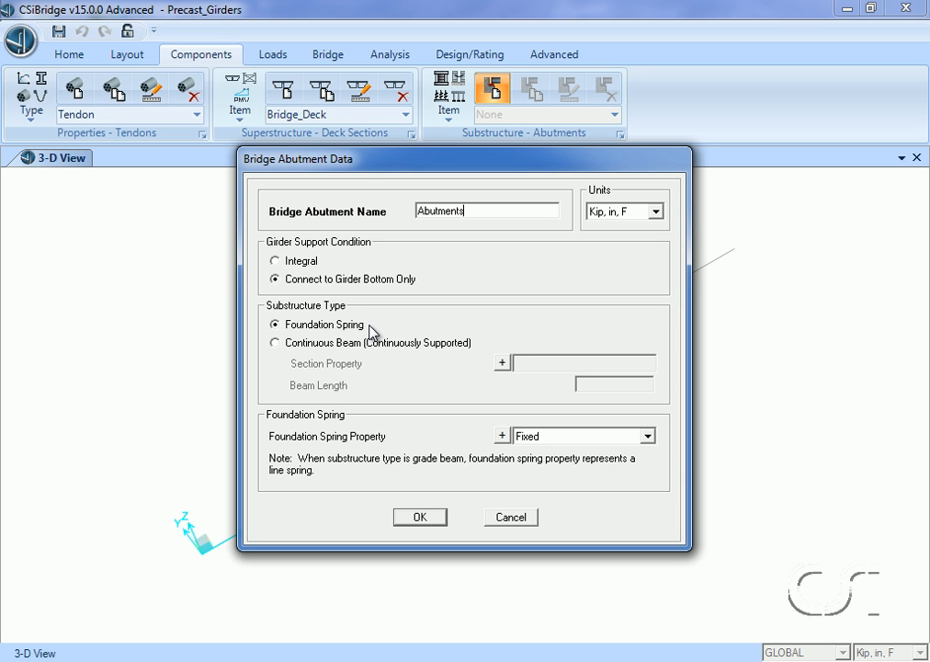
click(623, 437)
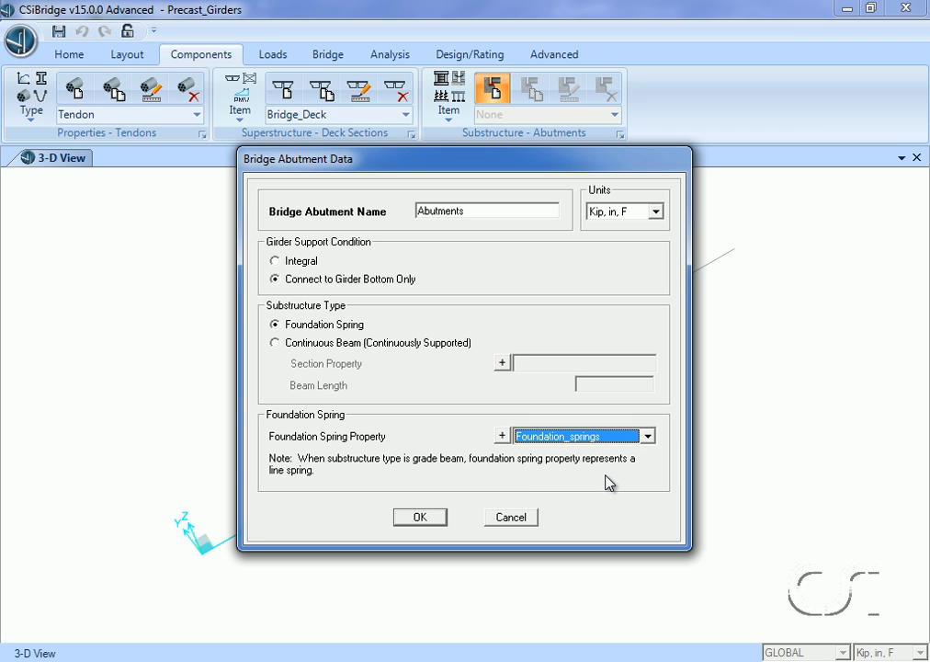
click(635, 437)
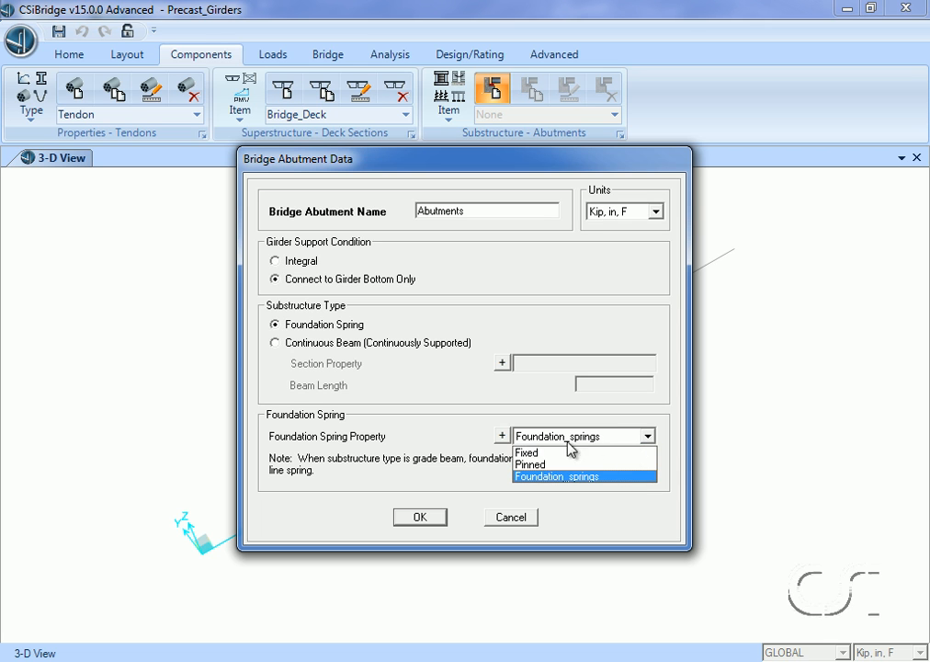
click(556, 477)
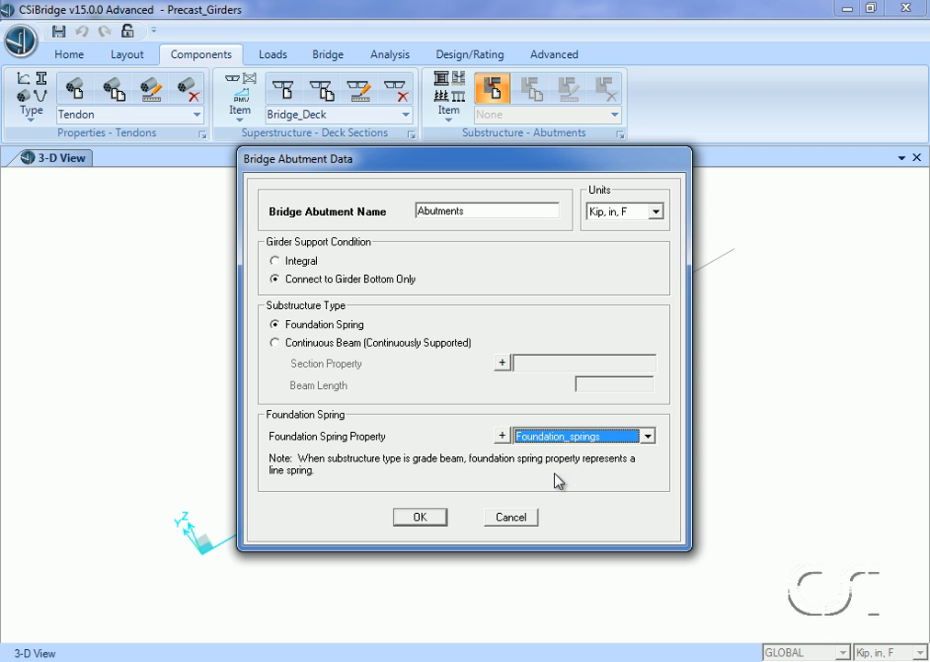
click(421, 518)
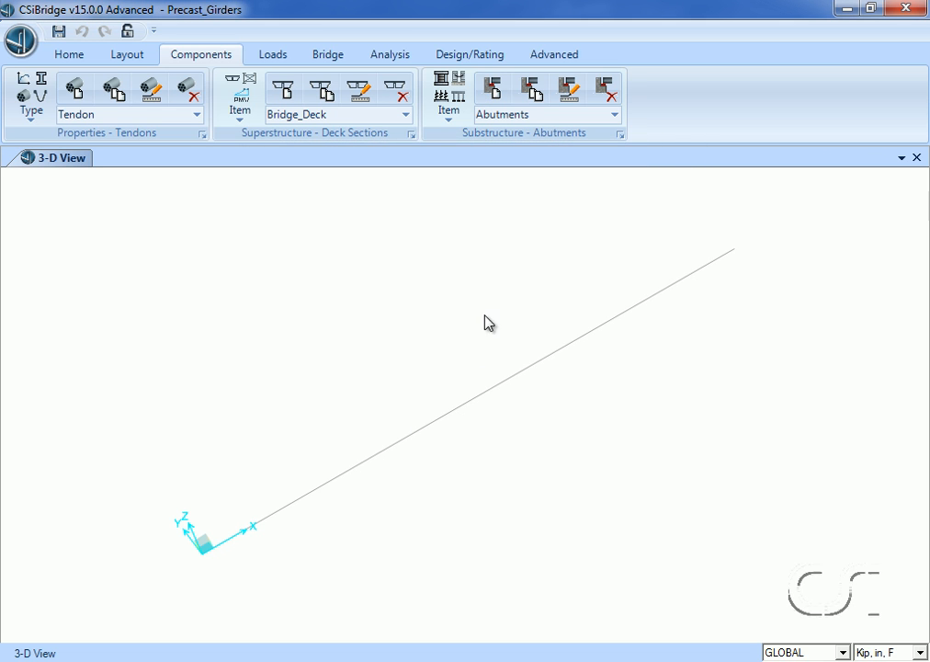
click(449, 114)
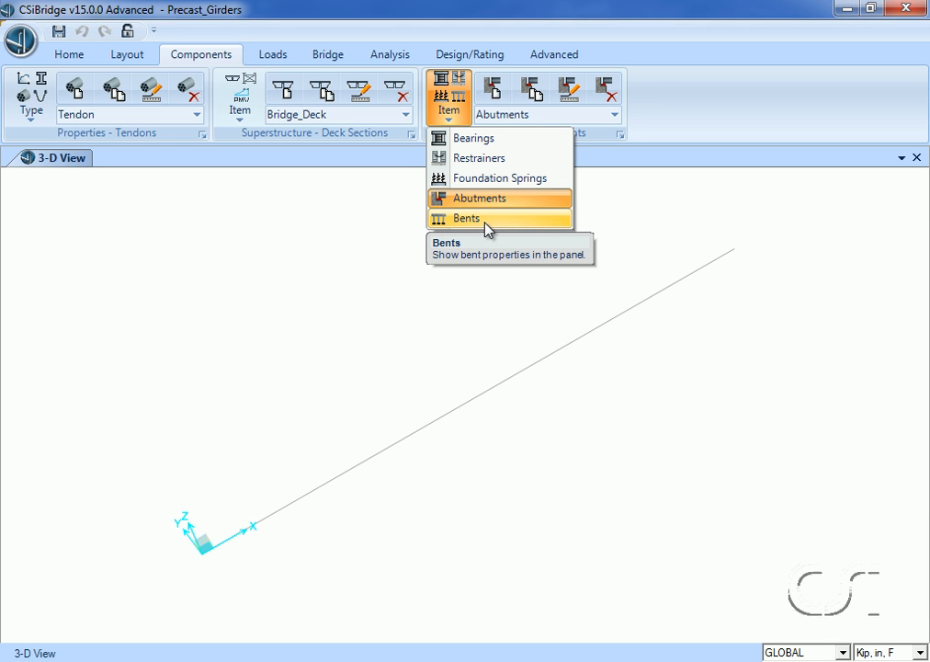
click(494, 284)
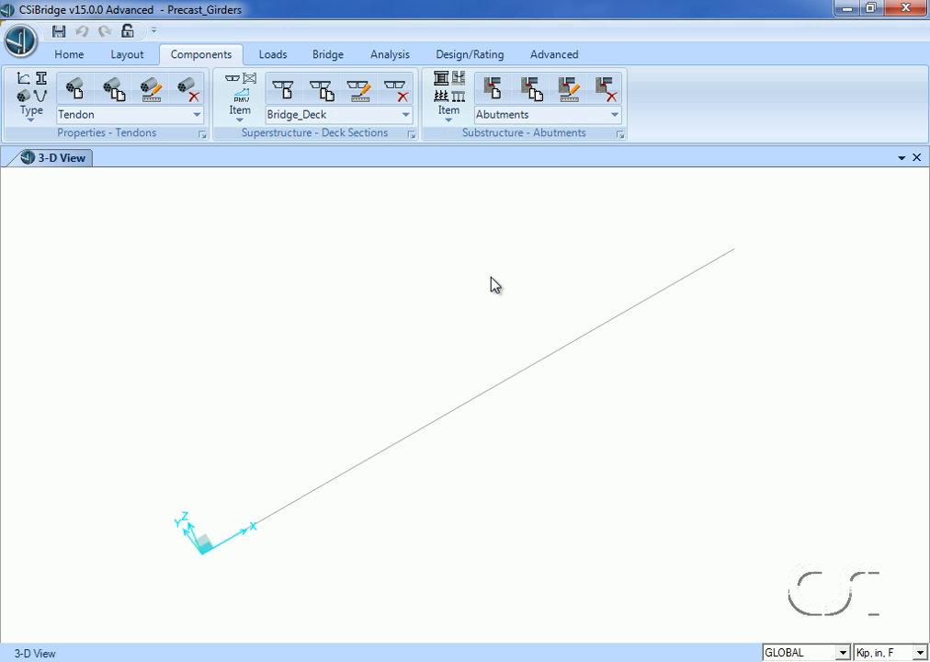
- Add a standard vehicle load of type HSn-44, keeping its default scale factor
click(276, 57)
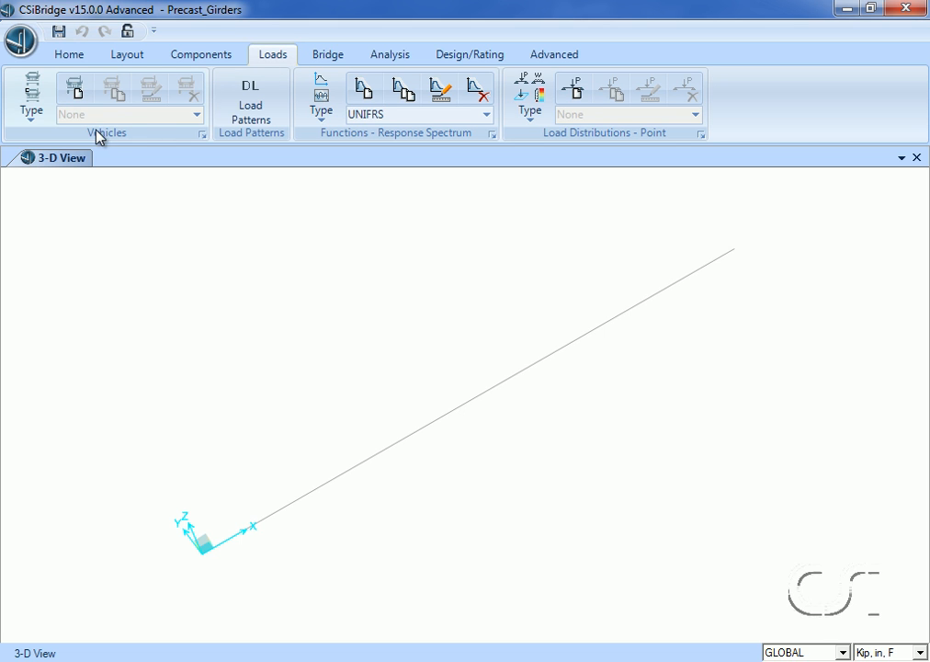
click(35, 92)
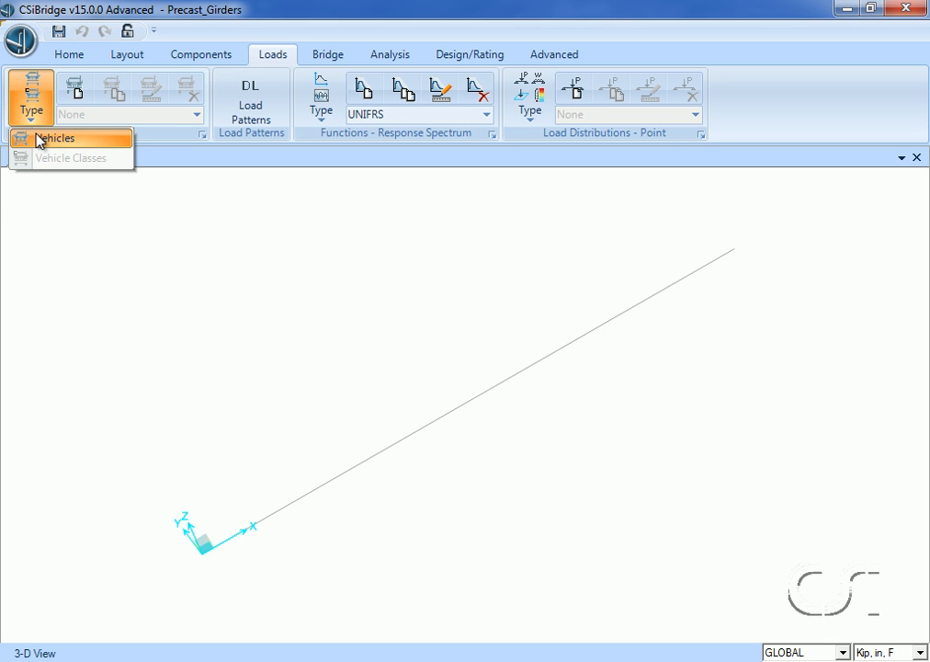
click(70, 139)
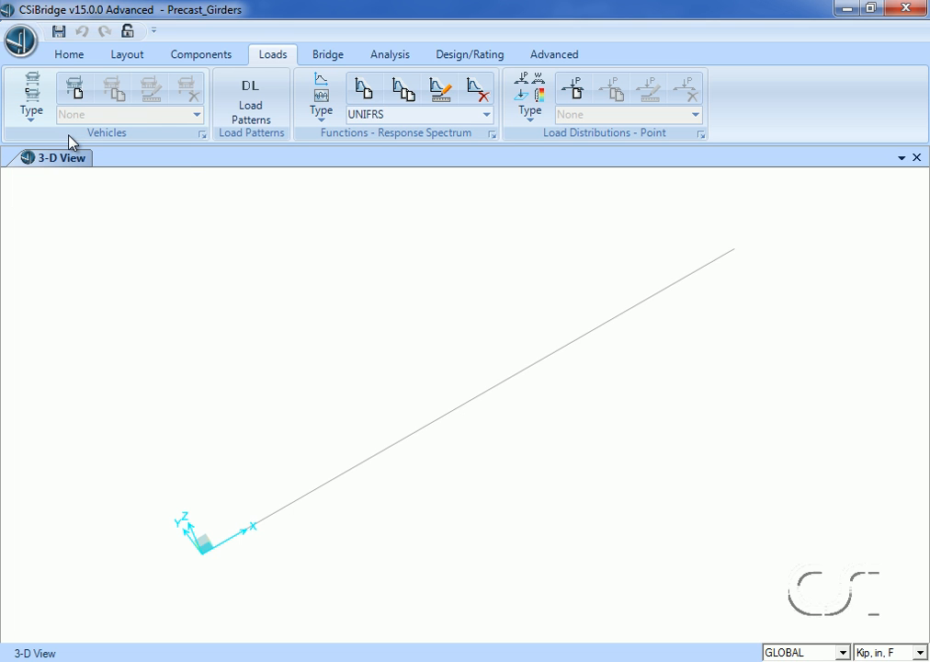
click(76, 90)
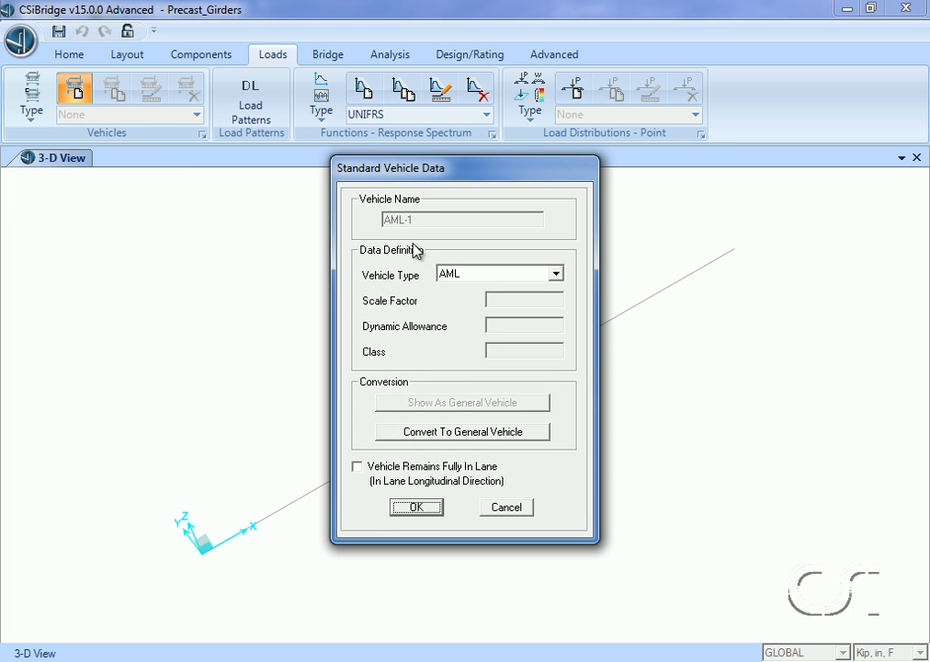
click(464, 275)
click(464, 301)
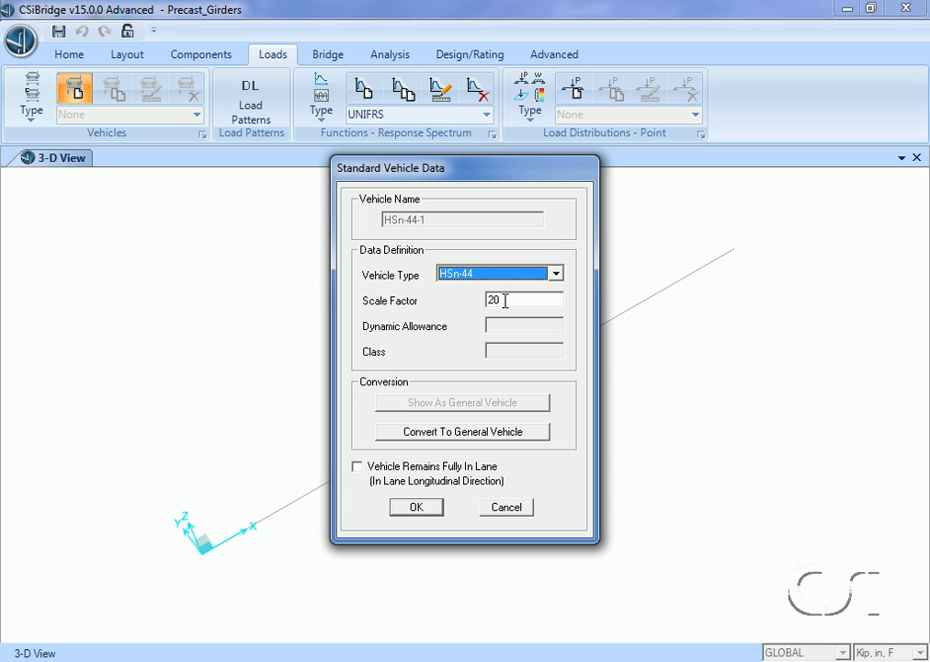
click(423, 506)
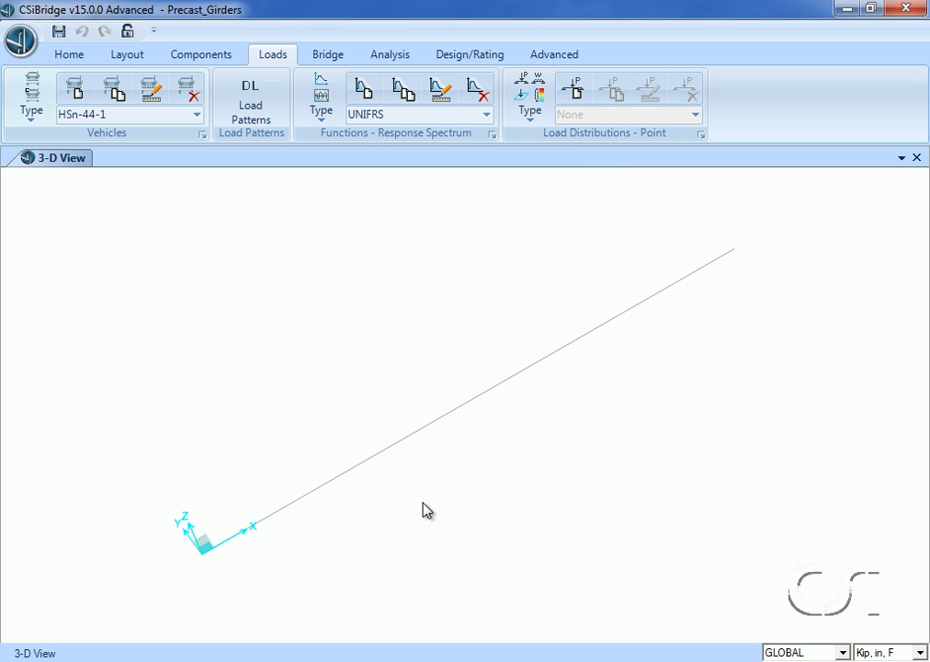
- Add a second standard vehicle load of type HSn-44L, keeping its default scale factor
click(77, 93)
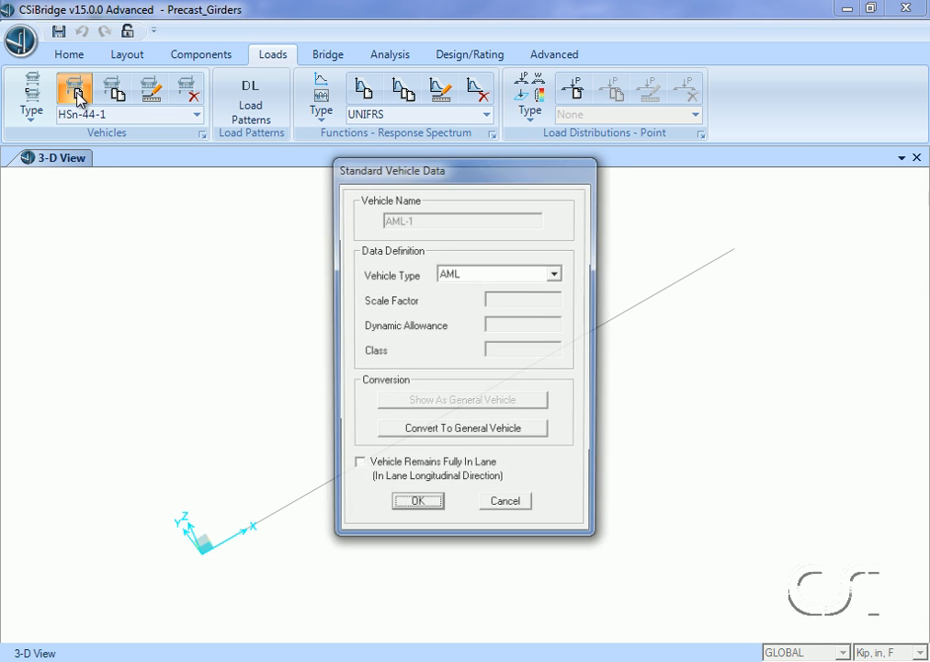
click(446, 277)
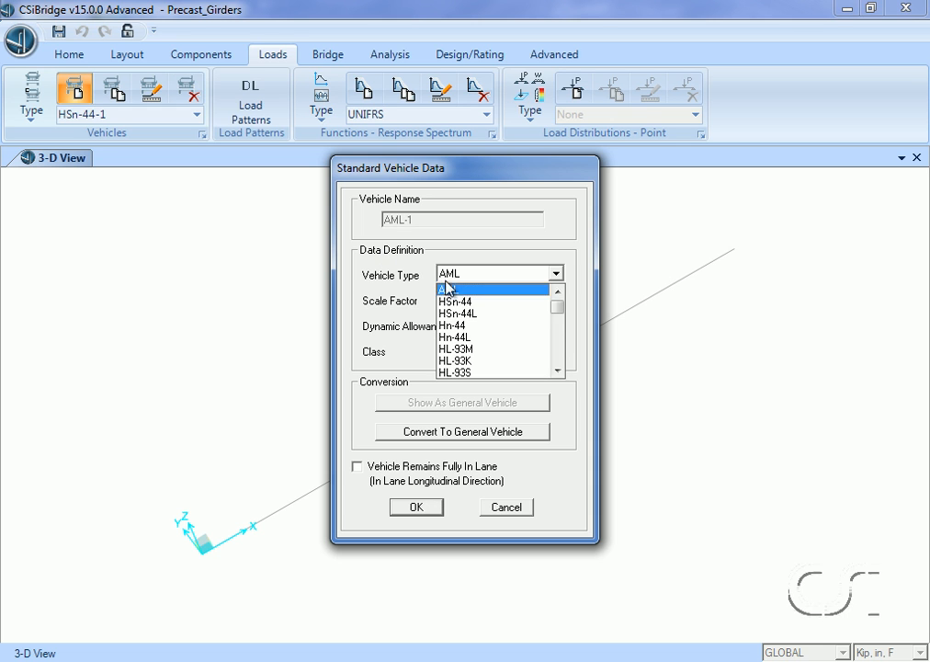
click(458, 313)
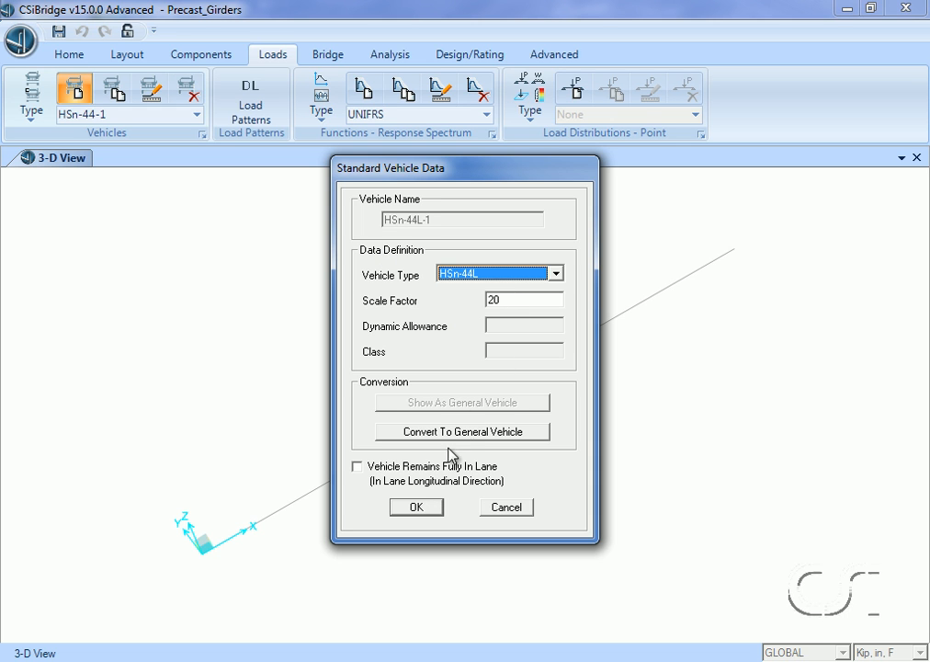
click(425, 508)
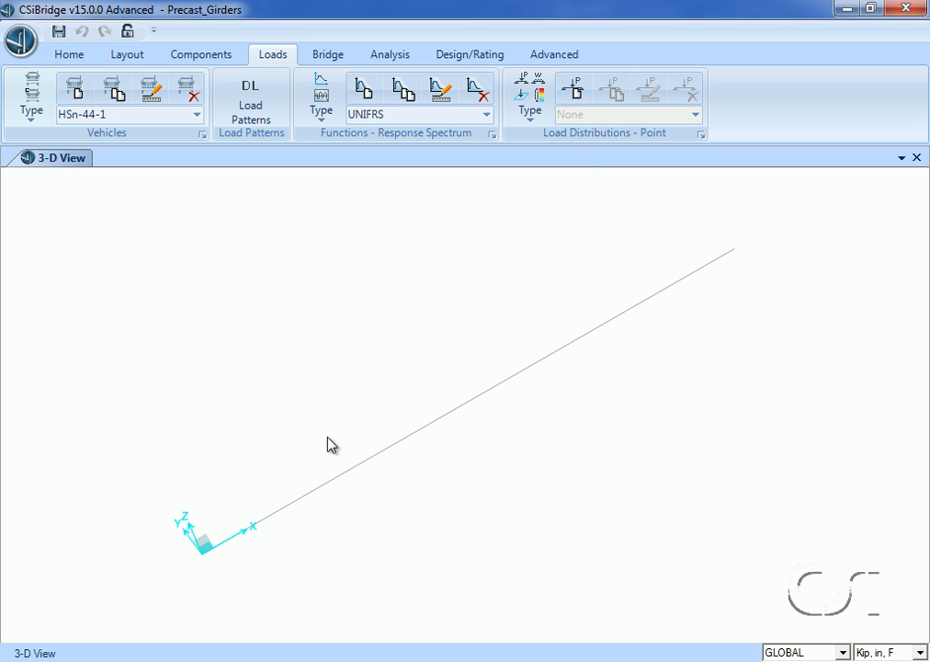
- Define a vehicle class containing vehicles HSn-44-1 and HSn-44L-1, each with a scale factor of 1, keeping the default class name
click(32, 95)
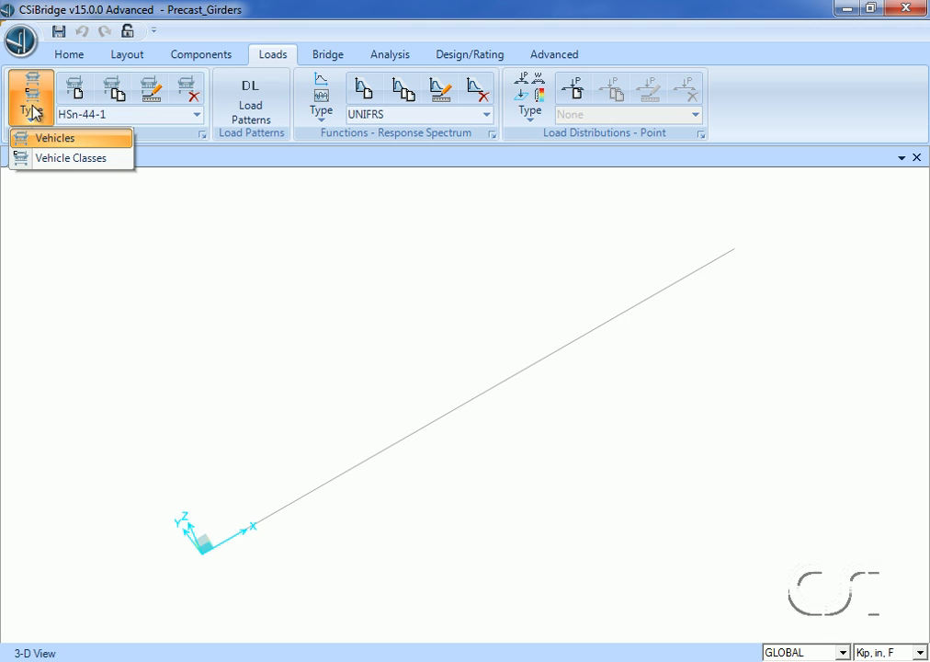
click(89, 160)
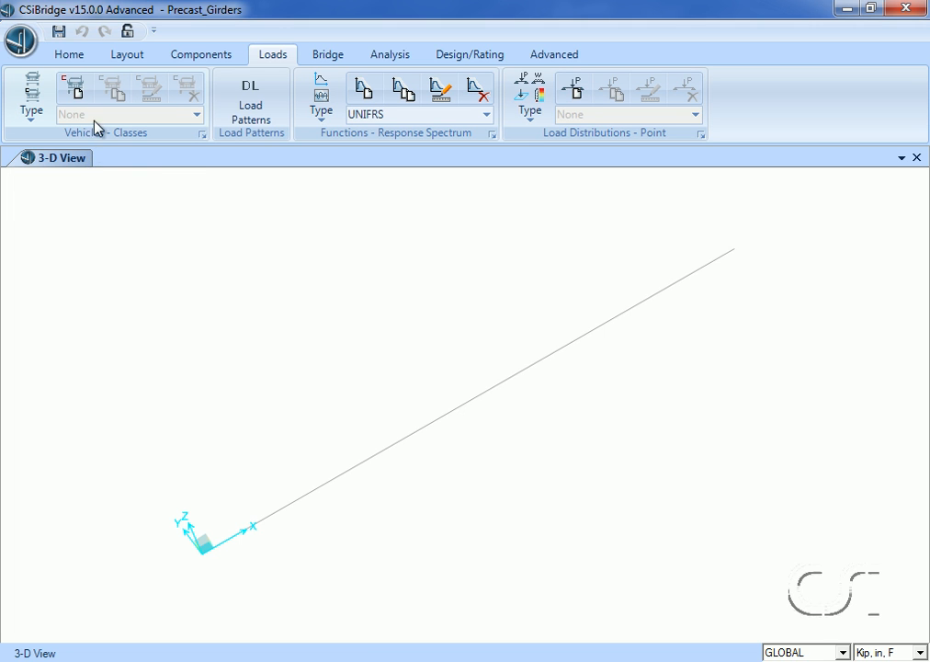
click(79, 95)
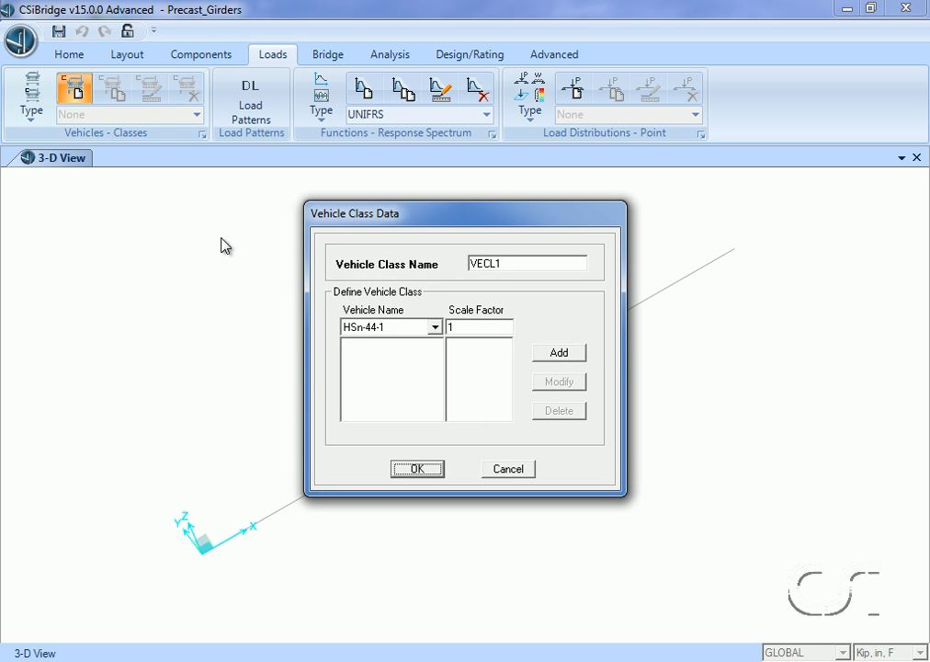
click(558, 354)
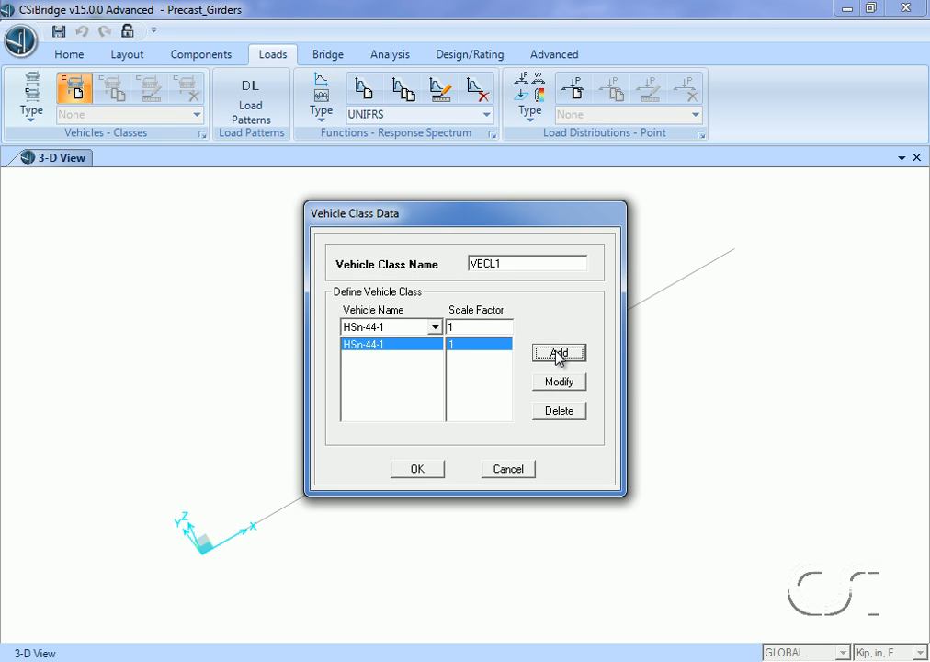
click(434, 327)
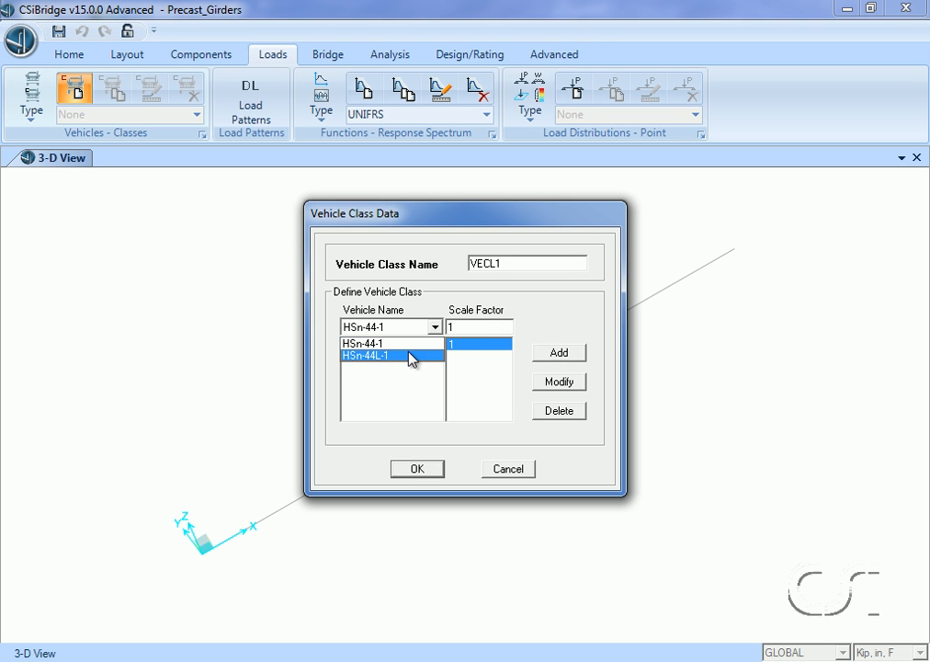
click(413, 357)
click(553, 356)
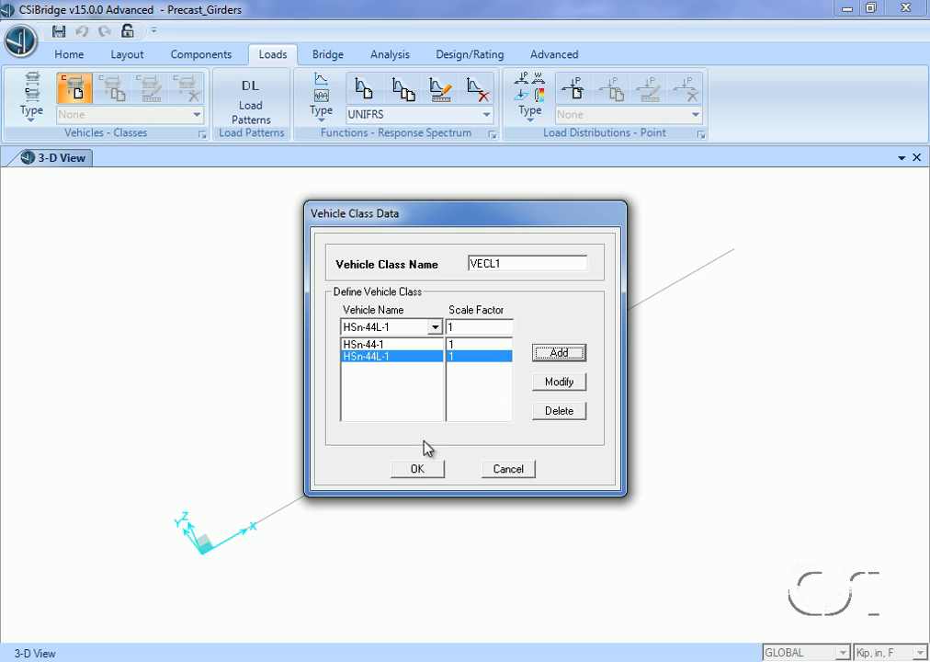
click(418, 470)
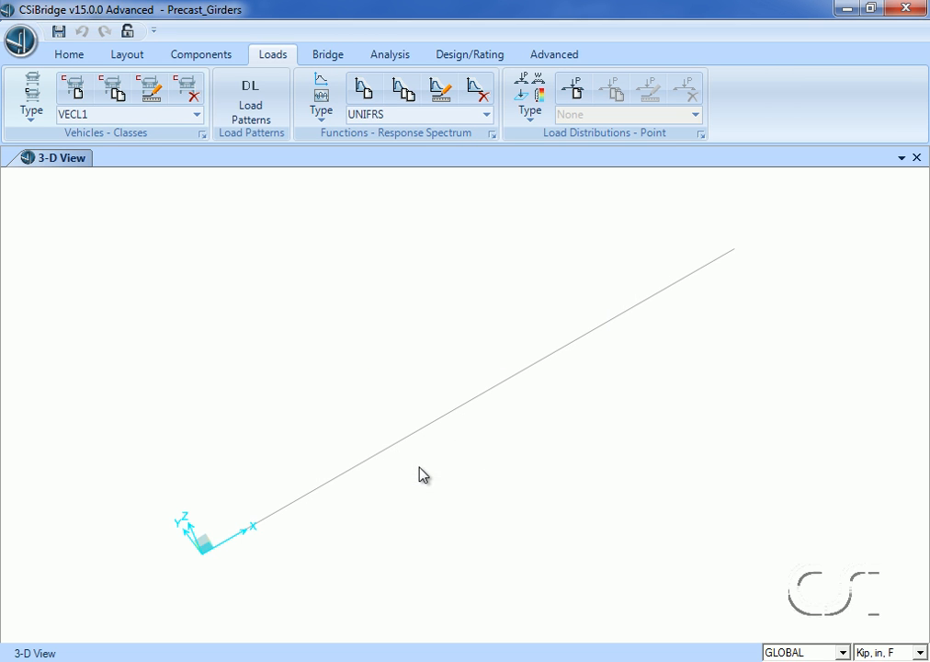
- Add a load pattern named Prestress of type PRESTRESS with the default self-weight multiplier
click(249, 123)
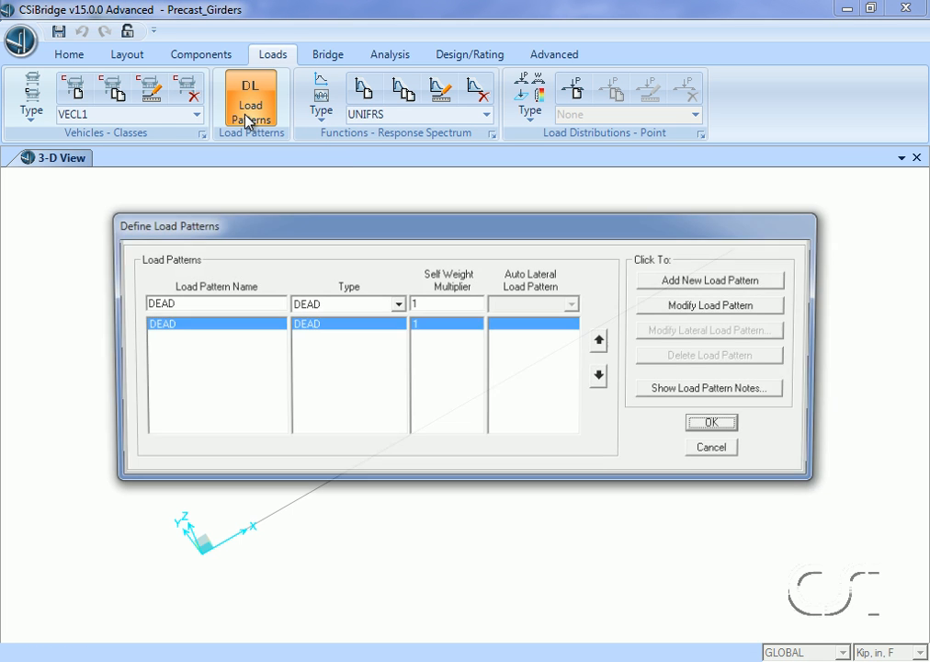
double_click(208, 304)
text(Prestress)
click(352, 306)
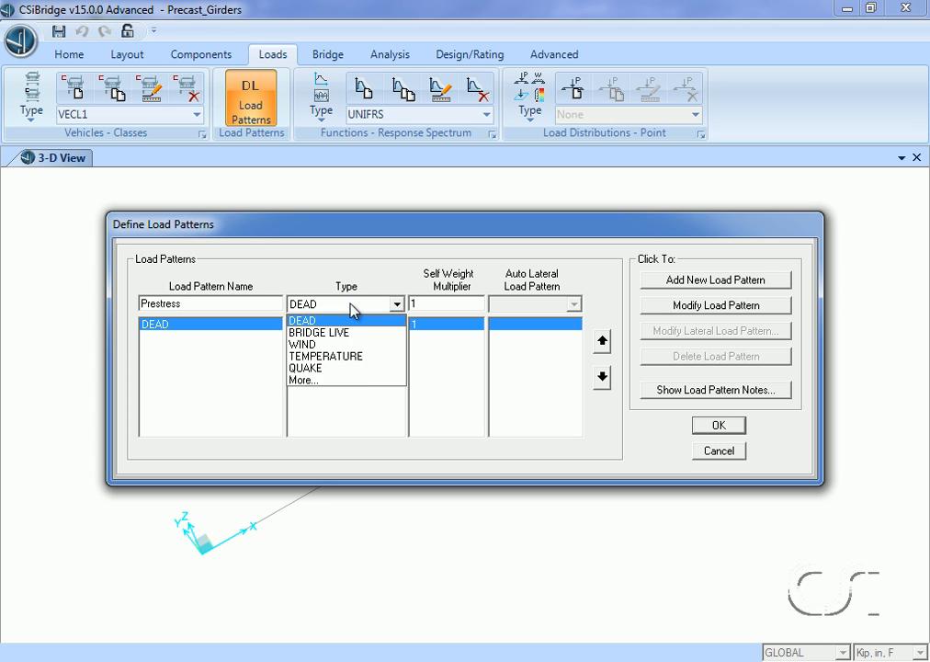
click(313, 381)
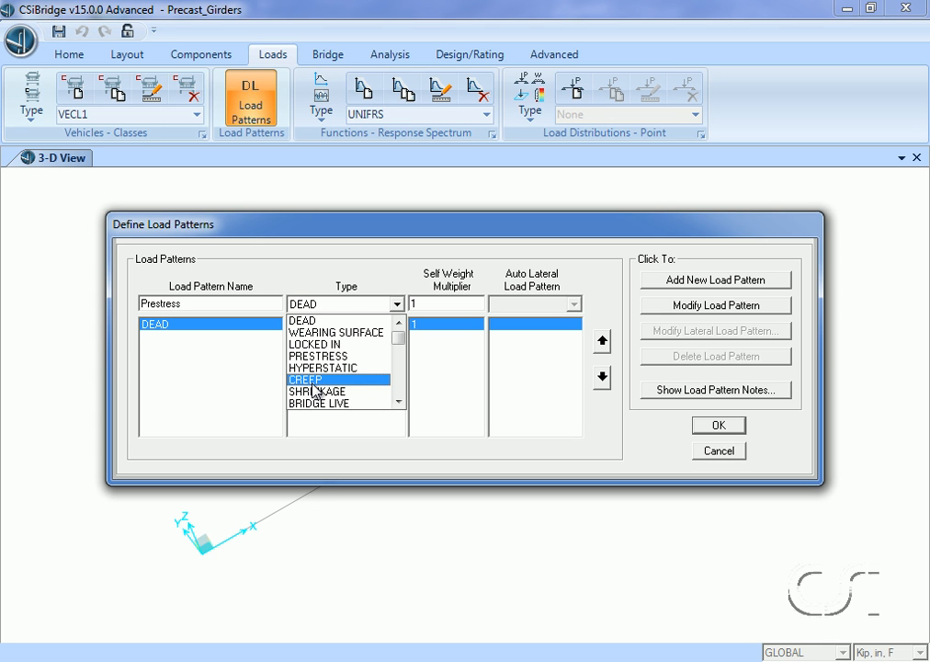
click(319, 357)
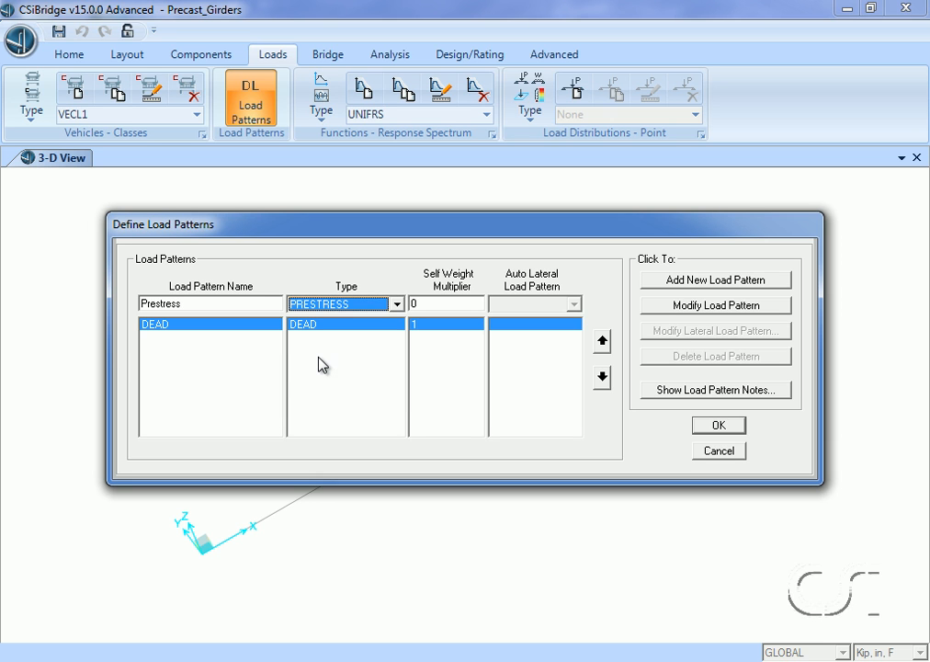
click(699, 283)
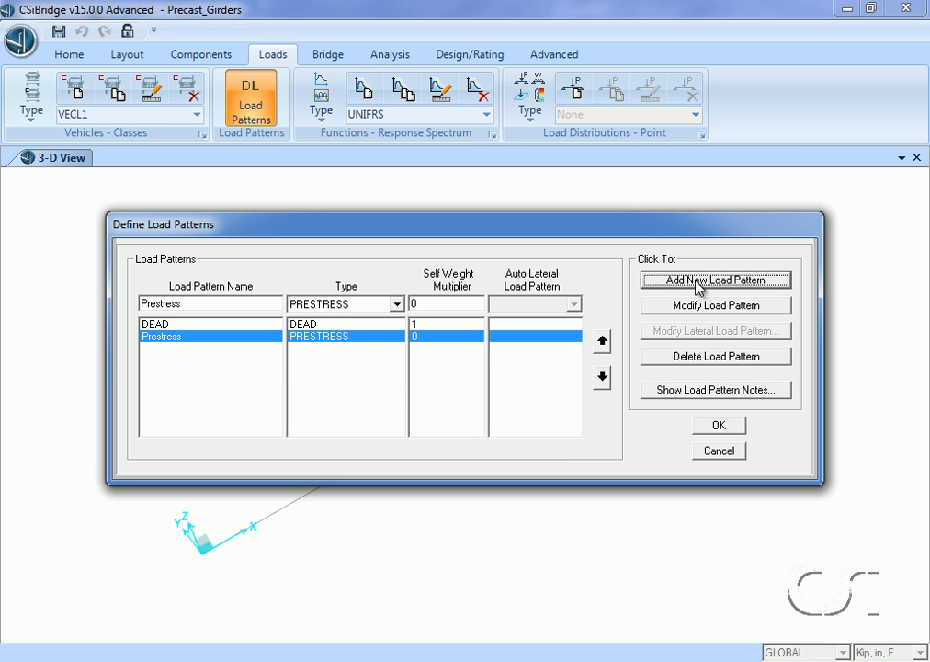
click(715, 428)
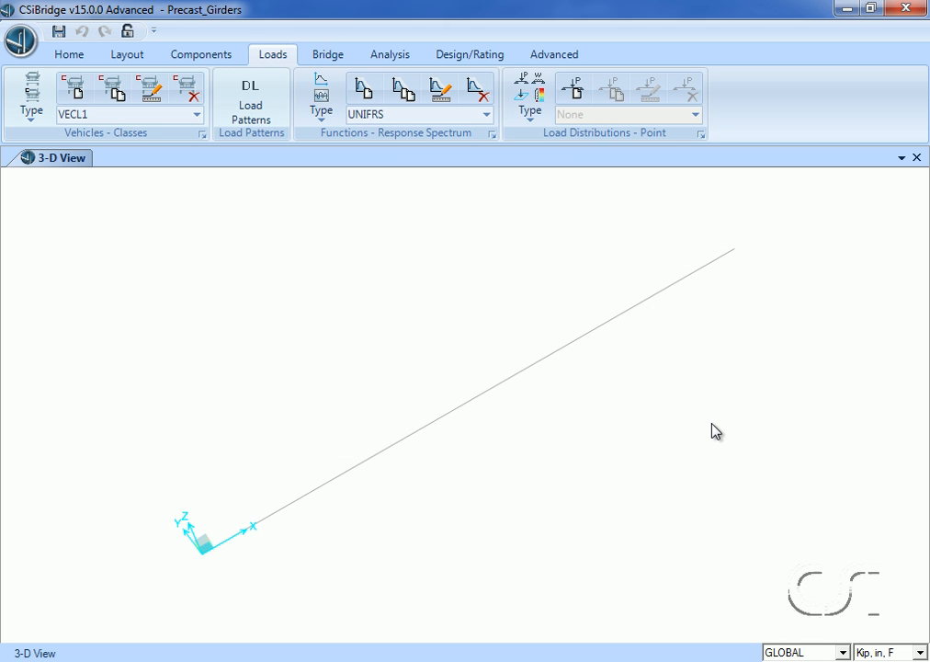
- Create a bridge object named Bridge_Object on layout line BLL1 and accept the Bridge_Deck section for its span
click(326, 55)
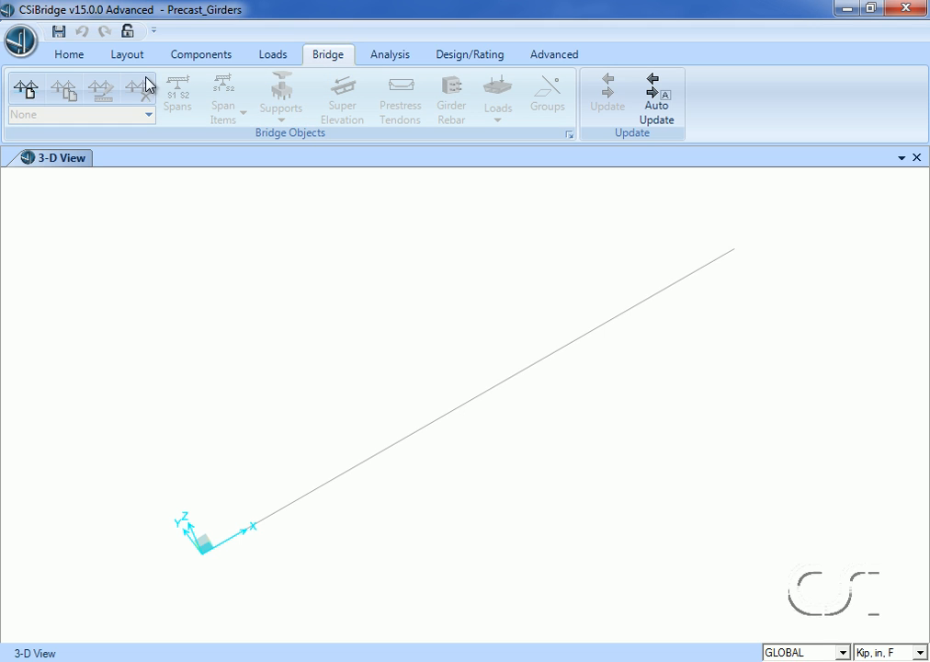
click(25, 90)
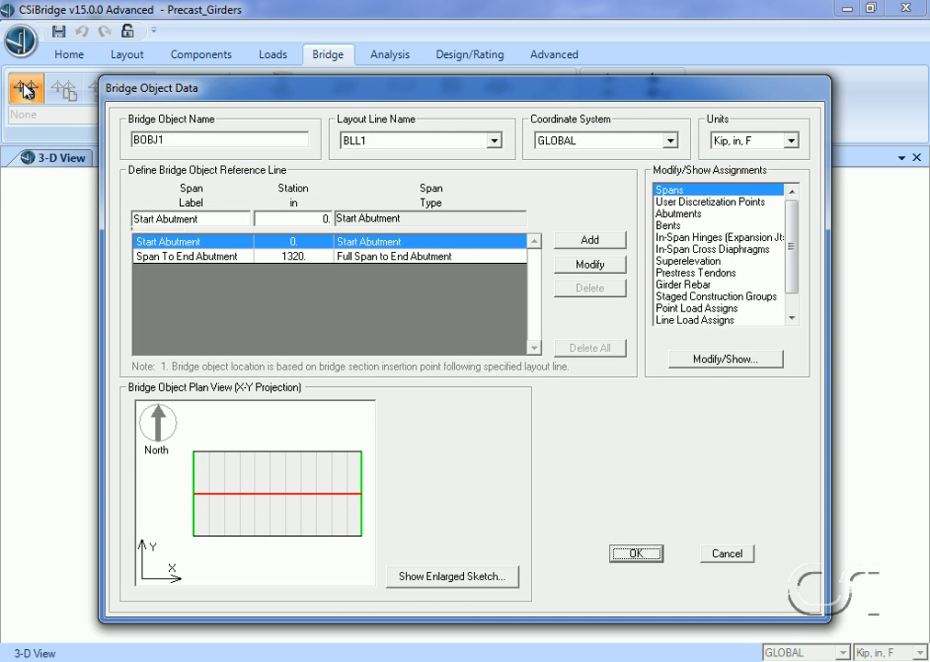
drag(182, 140, 133, 142)
text(Bridge_Object)
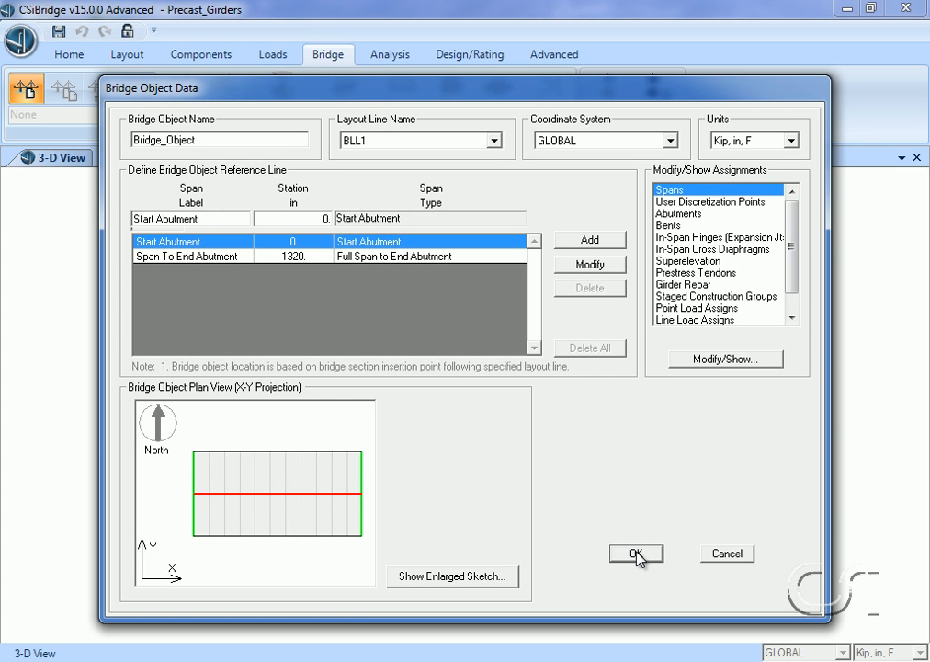
click(633, 555)
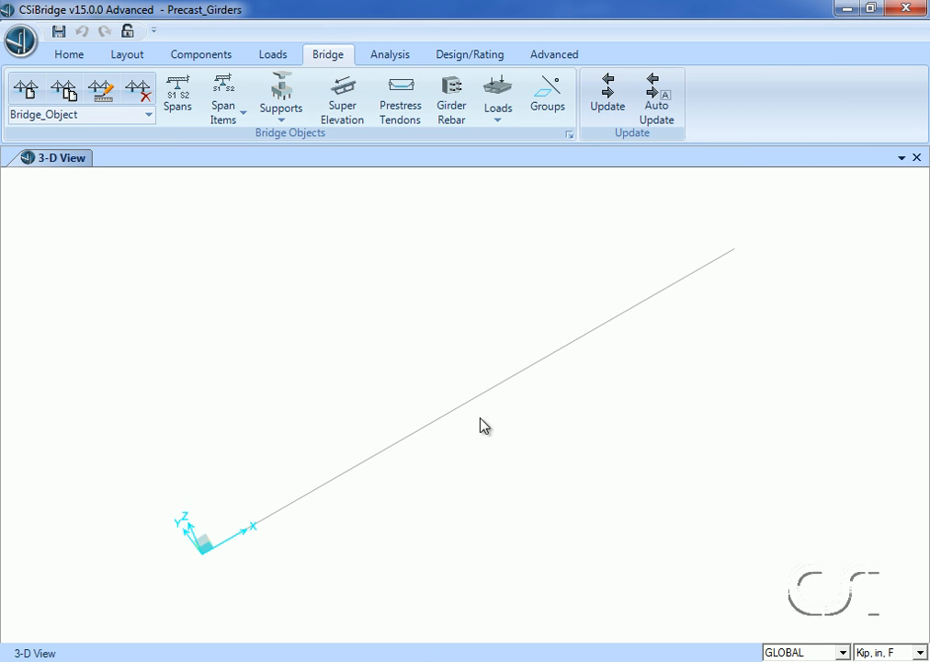
click(194, 105)
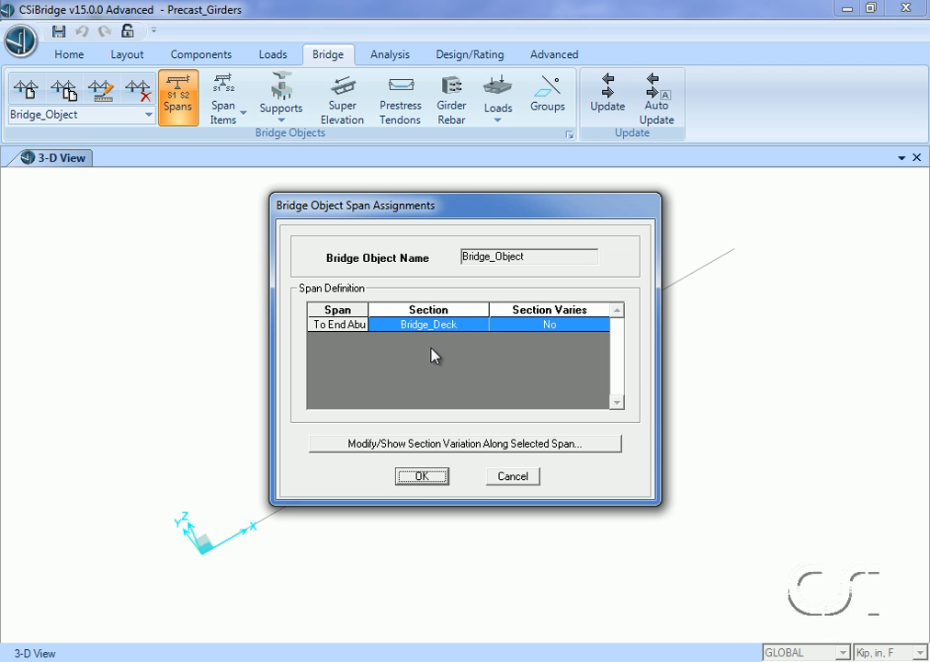
click(421, 476)
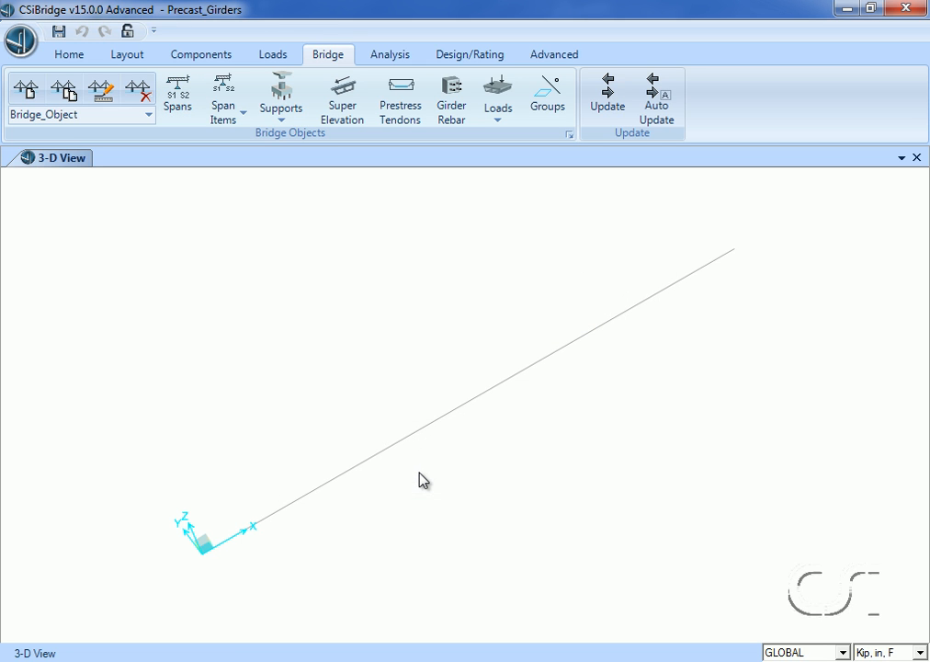
- Set the start abutment's substructure elevation to -120 in and its bearing elevation at the layout line to -96 in
click(239, 109)
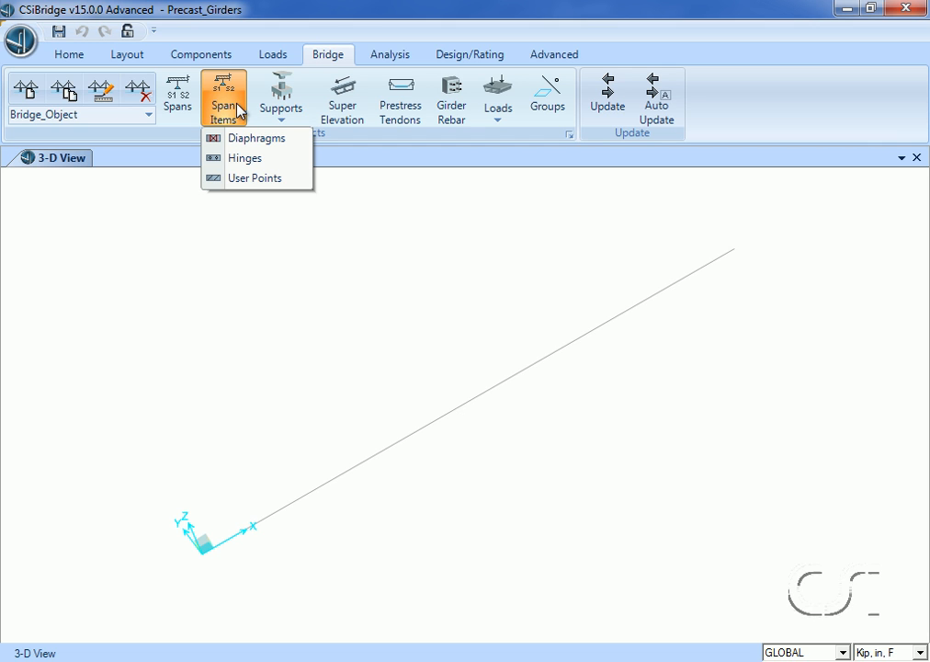
click(288, 109)
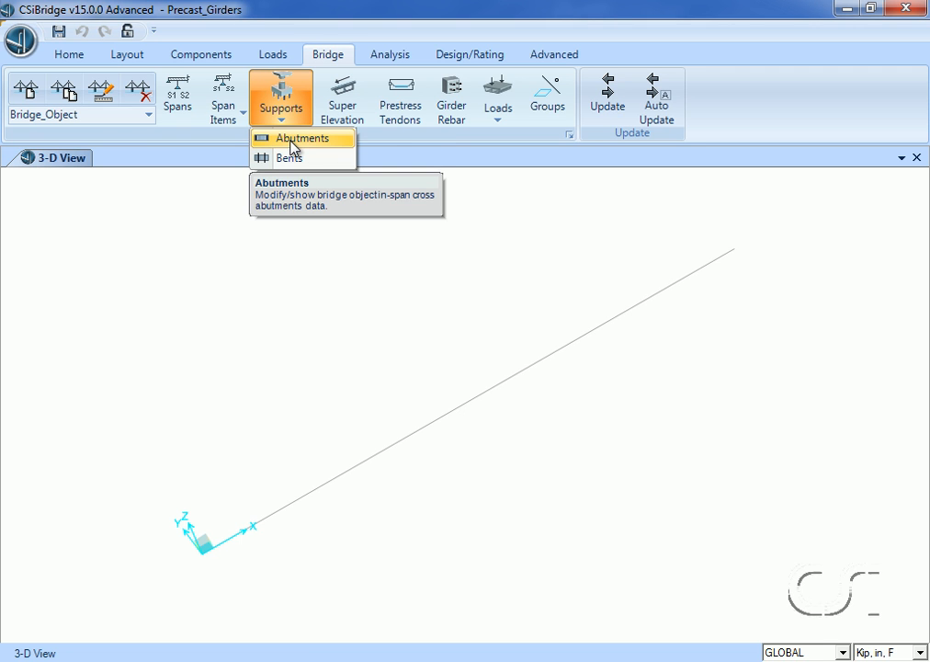
click(292, 139)
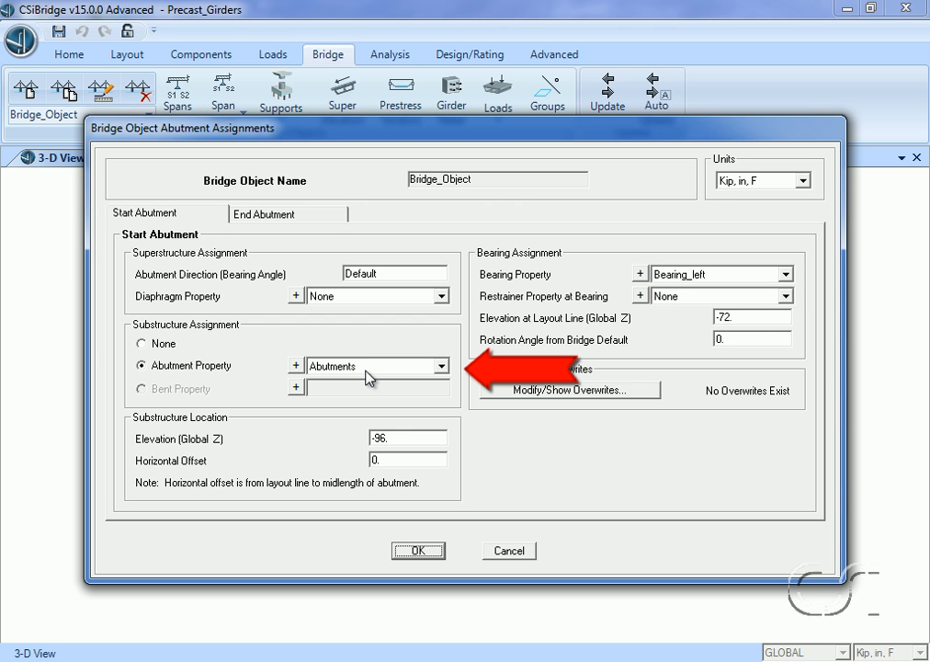
double_click(393, 434)
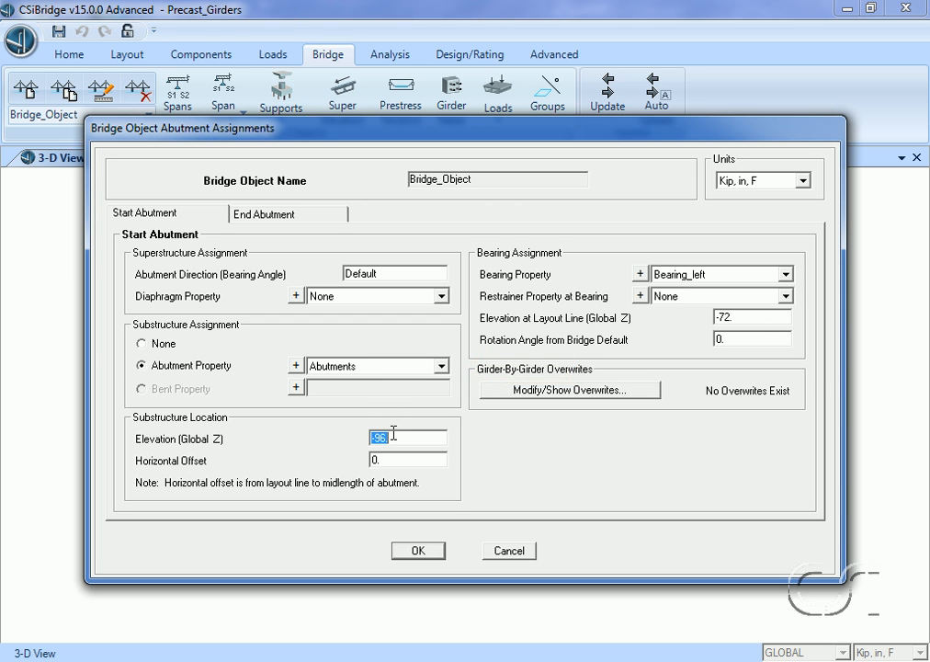
text(-120)
double_click(736, 317)
text(-96)
- Assign Bearing_right to the end abutment, with substructure elevation -120 in and bearing elevation at the layout line -96 in
click(276, 214)
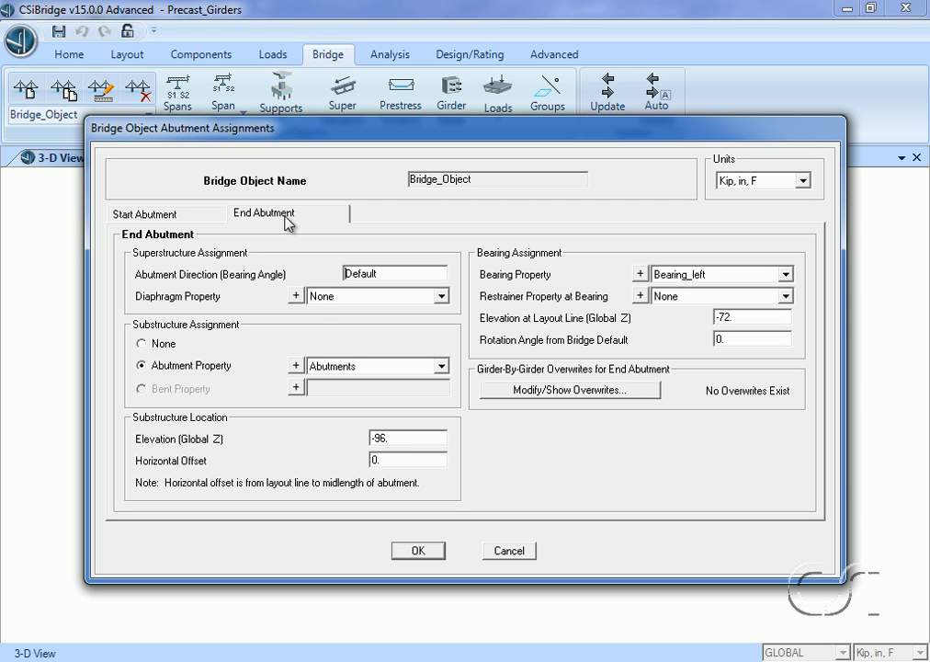
double_click(397, 437)
text(-120)
click(669, 276)
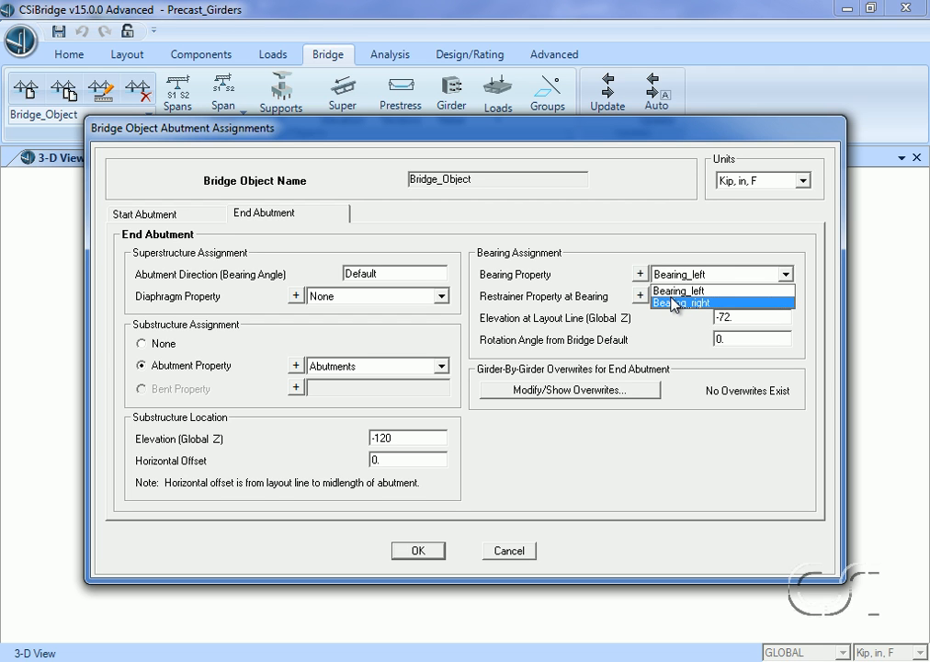
click(675, 304)
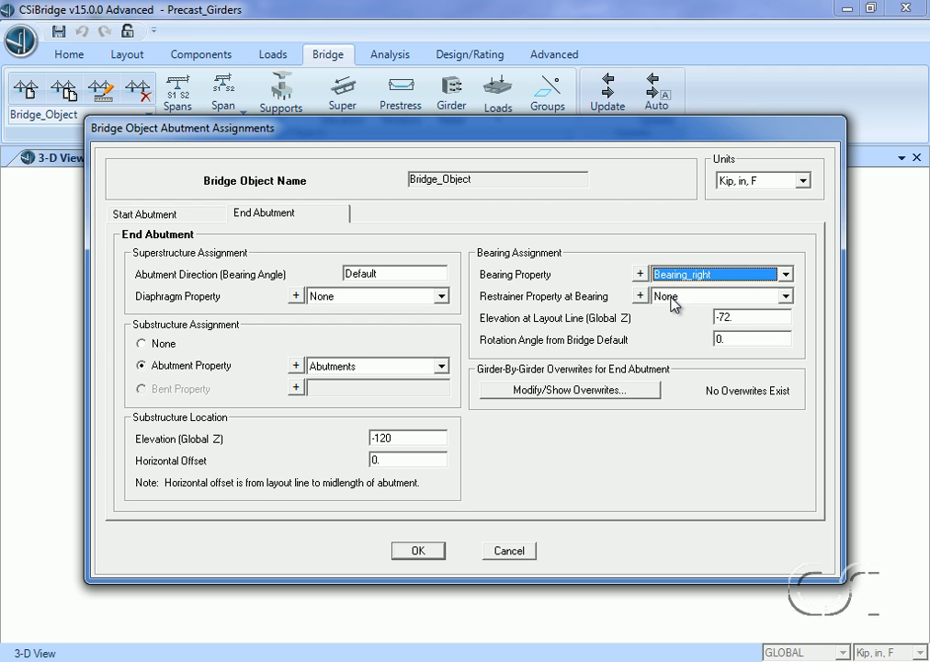
double_click(735, 317)
text(-96)
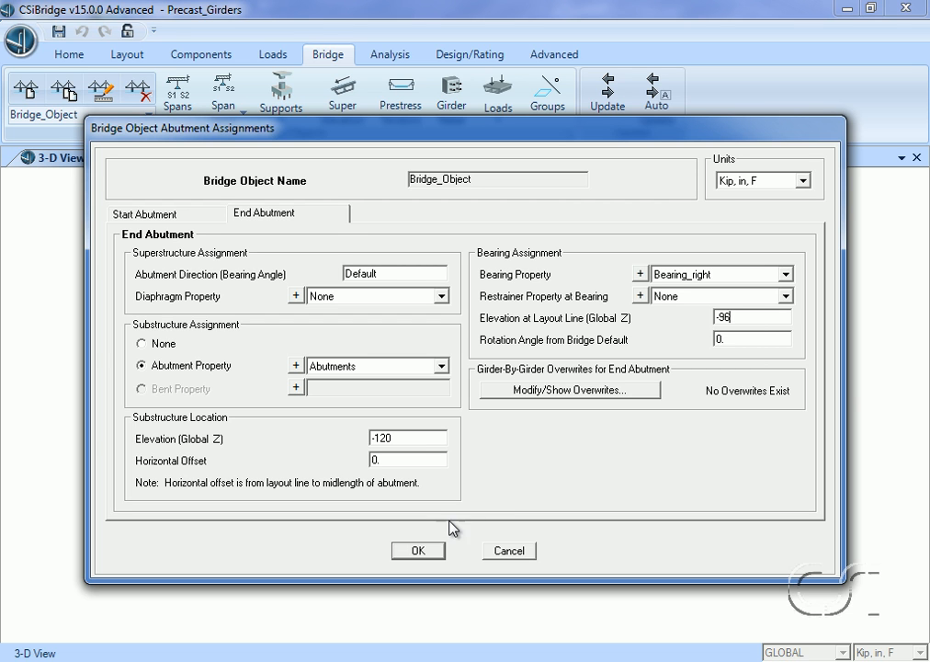
click(418, 550)
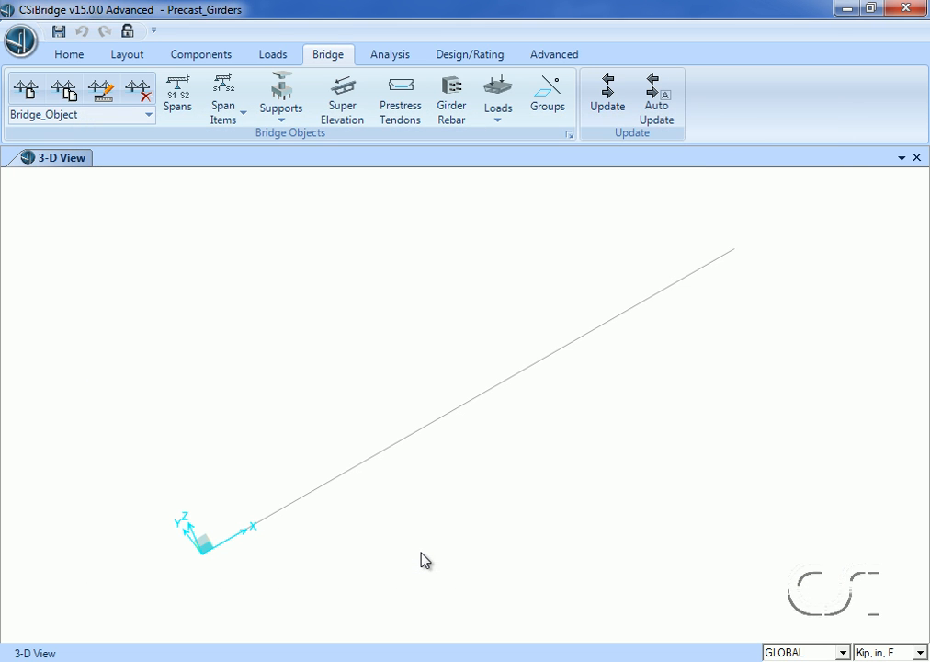
- Add a prestress tendon named TENDON1 to the bridge object and assign it to the Prestress load pattern
click(407, 121)
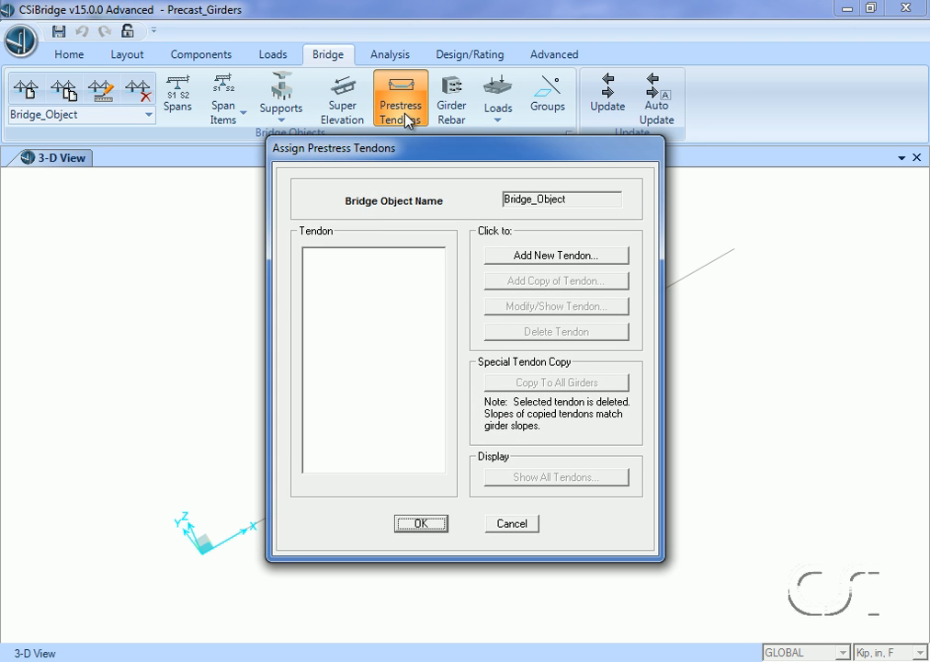
click(530, 256)
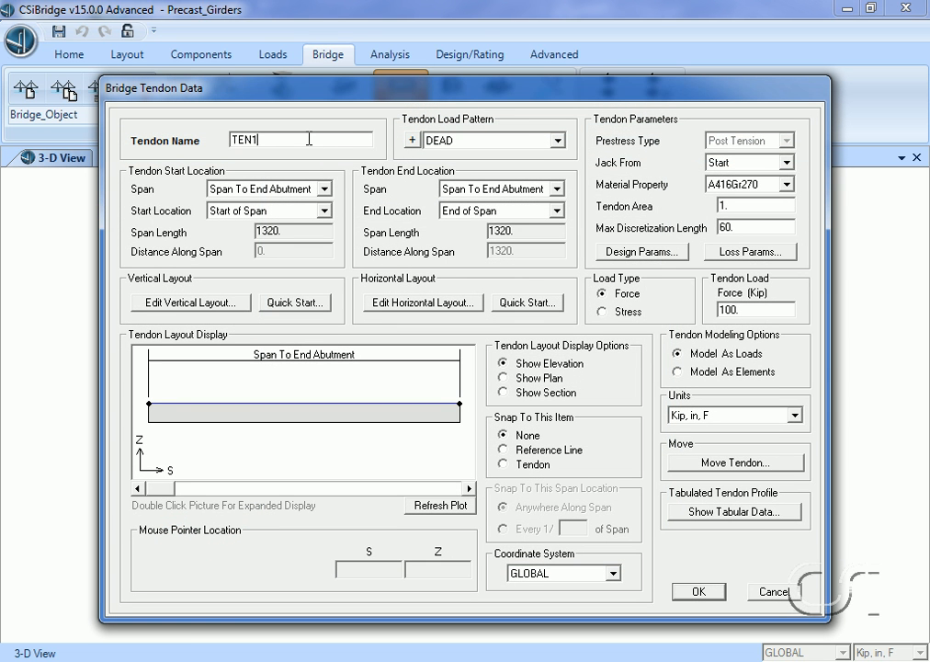
text(TENDON1)
click(473, 143)
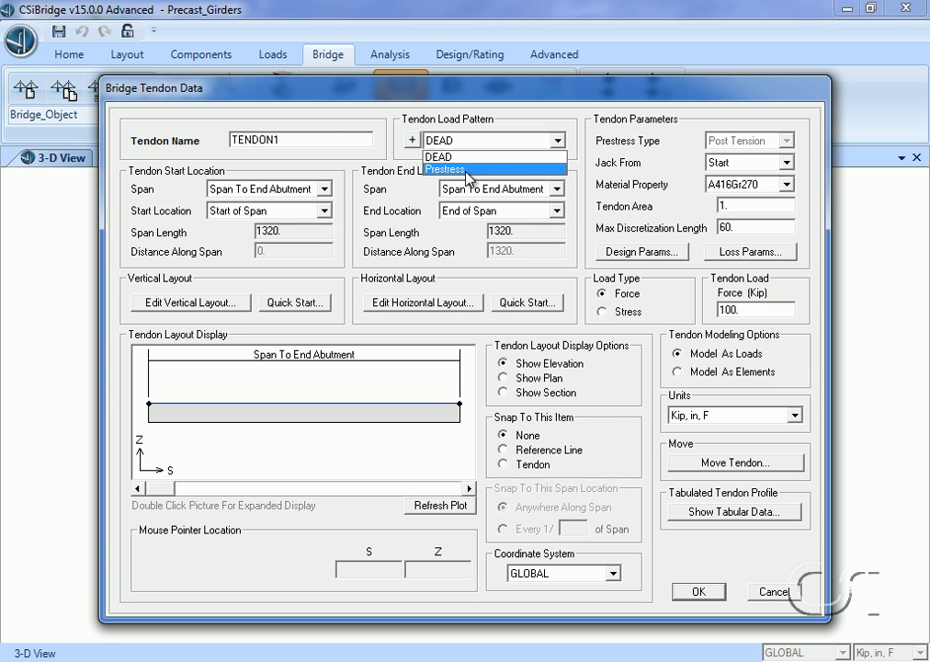
click(467, 170)
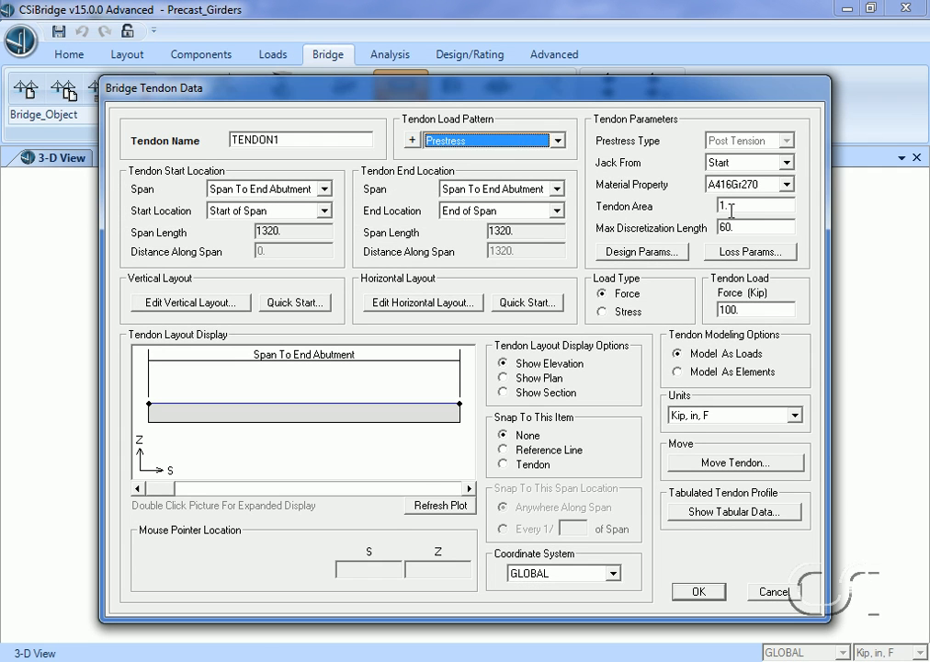
- Set the tendon area to 6.732 and the tendon force to 400 kip, and model the tendon as elements
click(733, 206)
text(6.732)
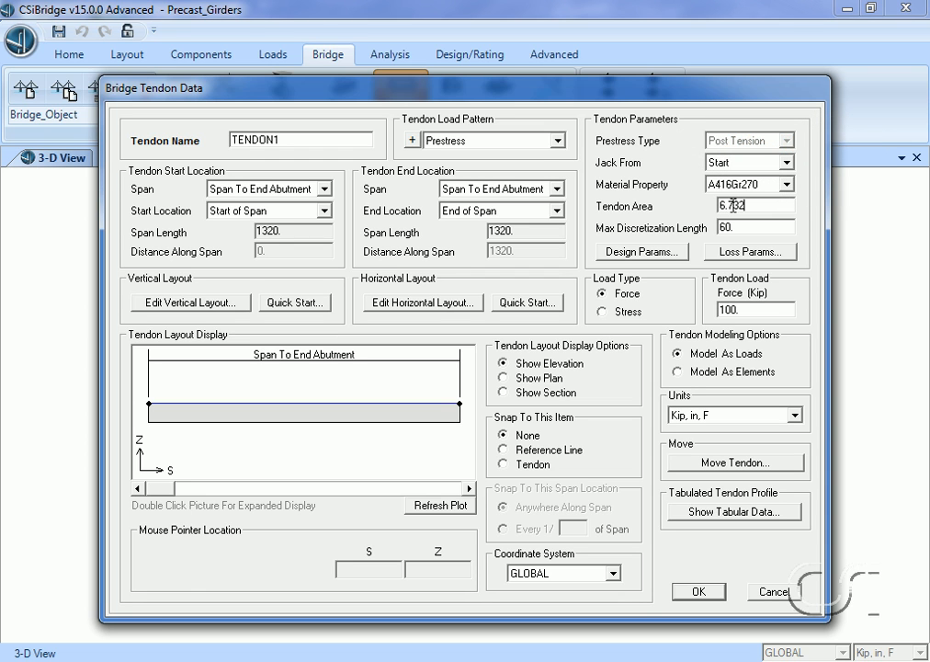
click(742, 311)
text(400)
click(678, 373)
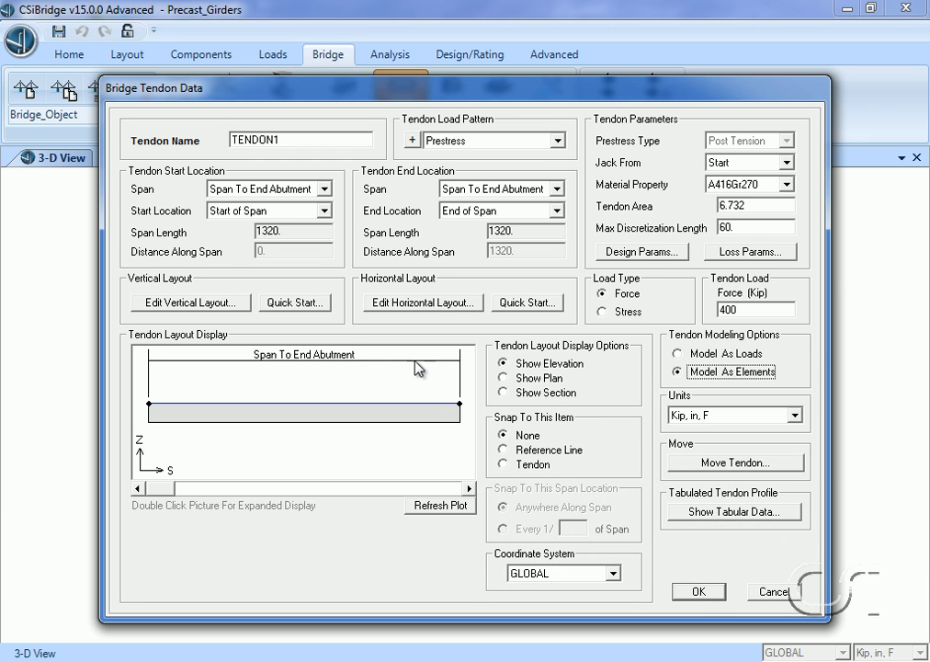
- Apply the Straight Tendon With Bends 1 quick start to the tendon's vertical layout
click(314, 306)
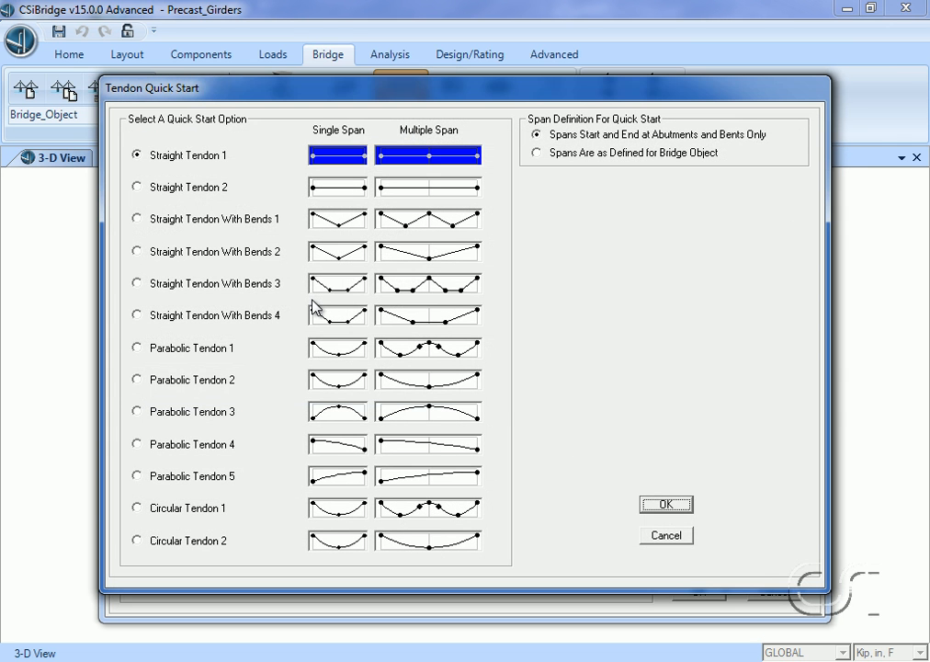
click(137, 221)
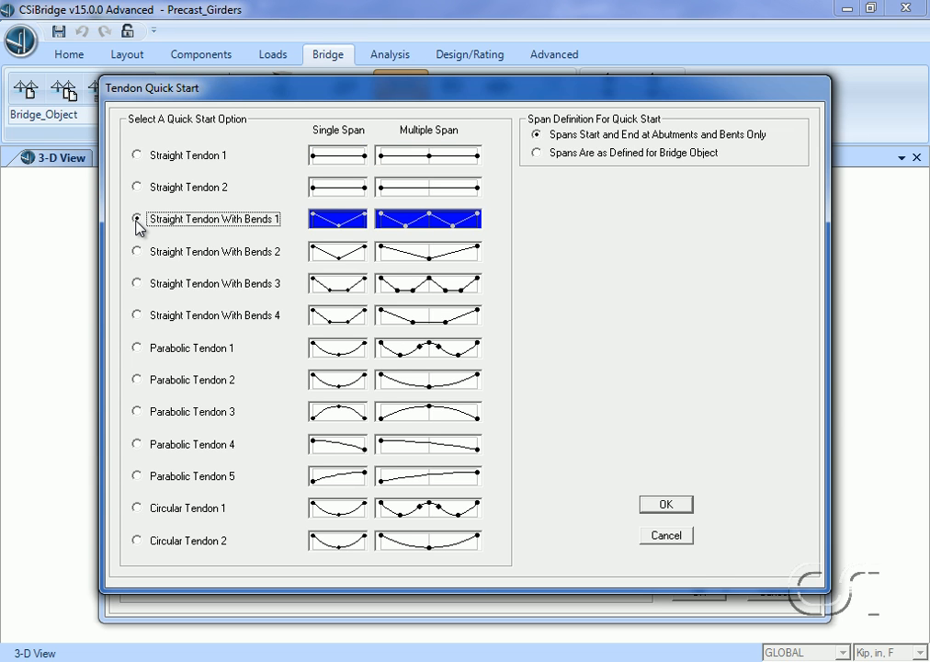
click(666, 505)
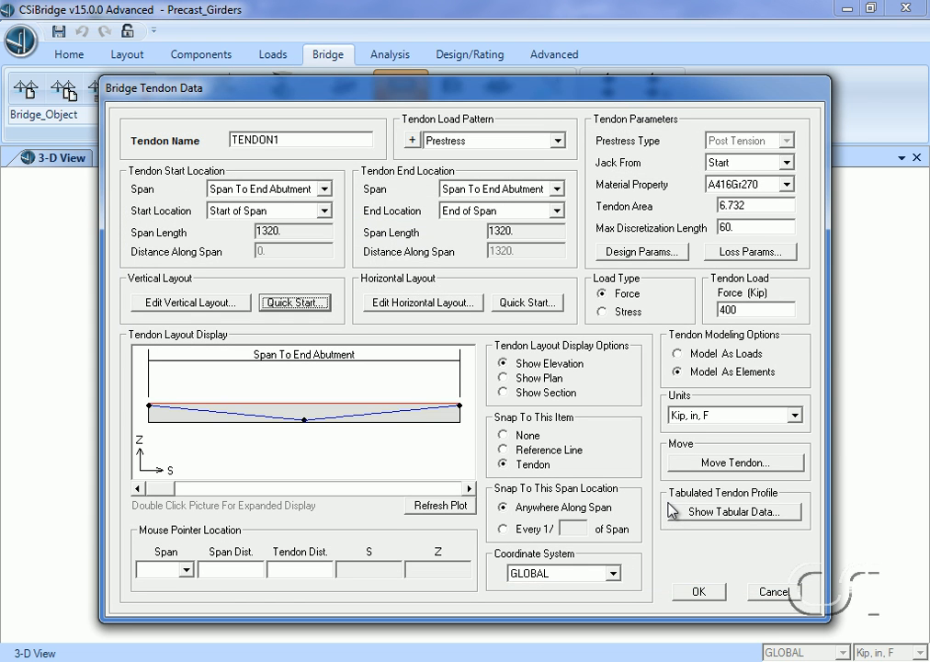
- Set the tendon's vertical offset to -35 in at both its start and end points, and accept the tendon definition
click(204, 306)
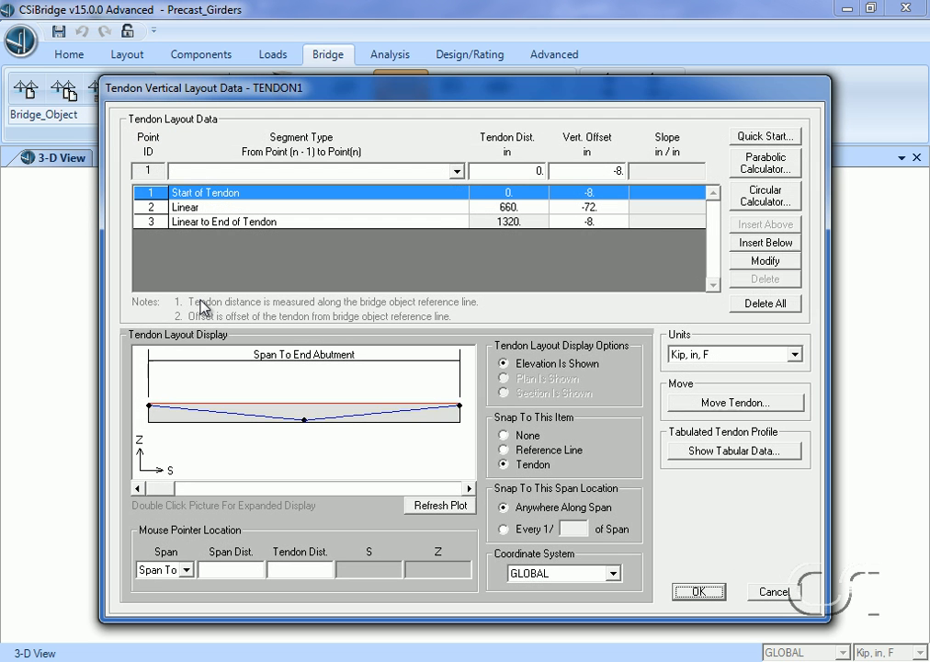
click(619, 171)
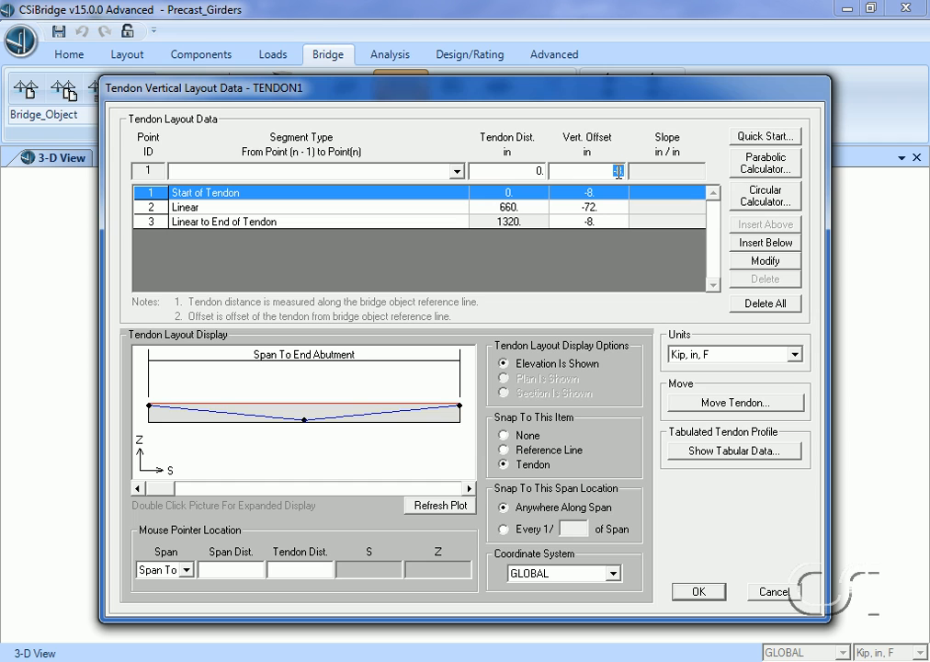
text(-35)
click(764, 261)
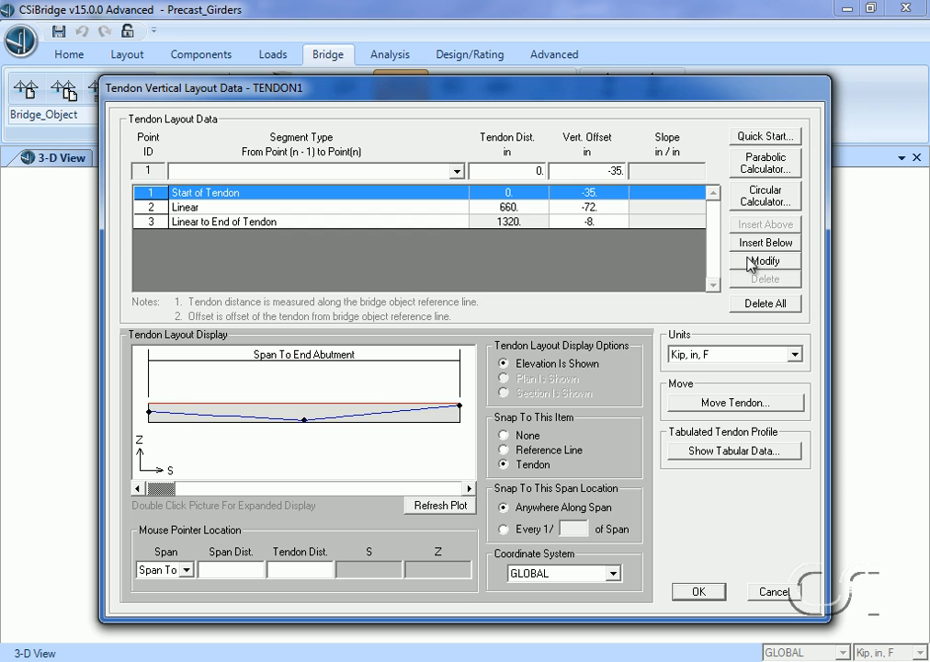
click(609, 222)
click(613, 172)
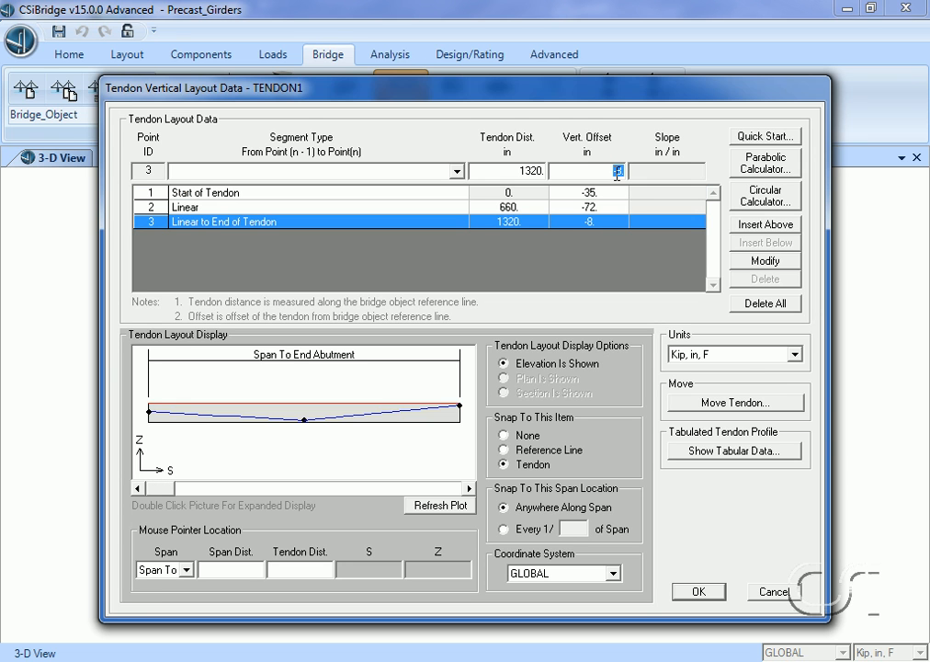
text(-35)
click(768, 261)
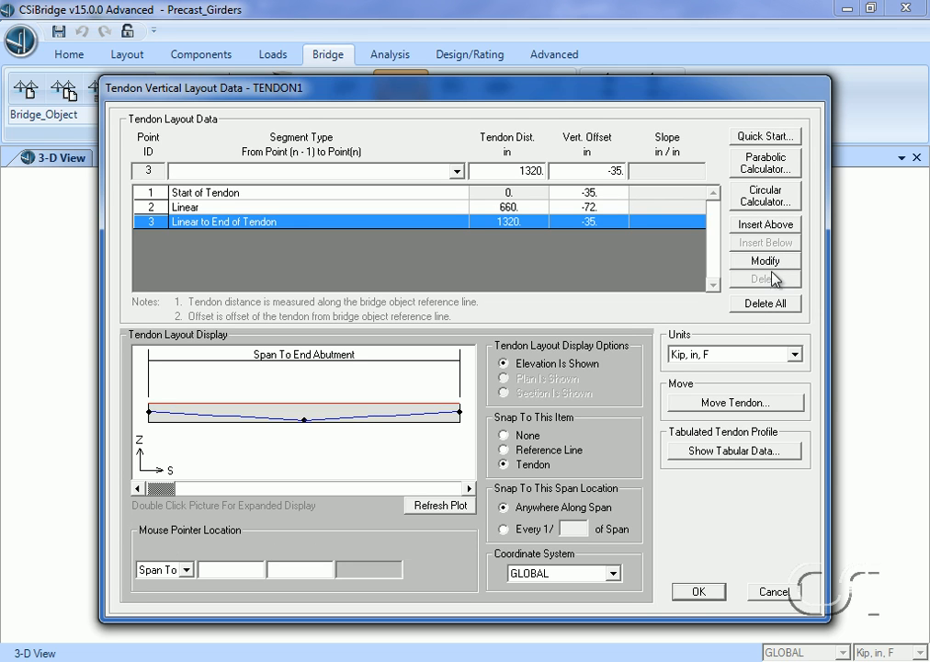
click(699, 591)
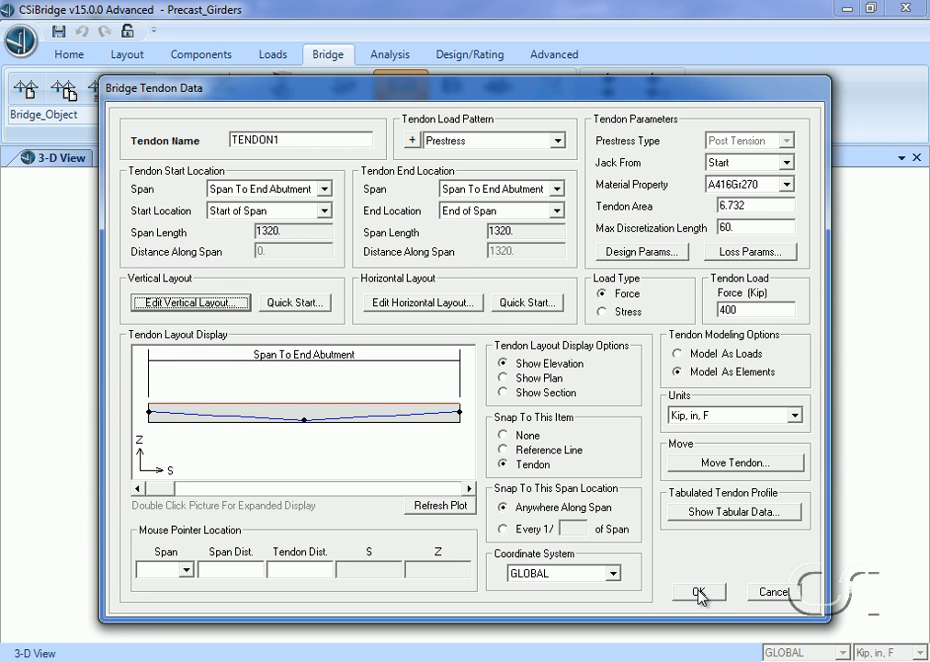
click(698, 592)
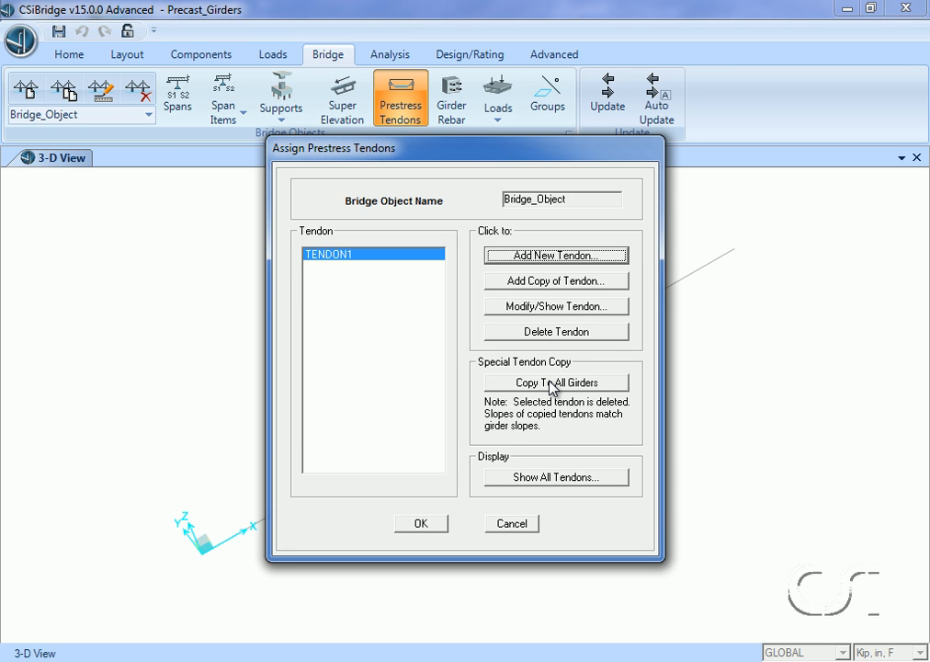
- Copy the tendon to all girders, review all tendon layouts along the span, and accept the tendon assignments
click(552, 384)
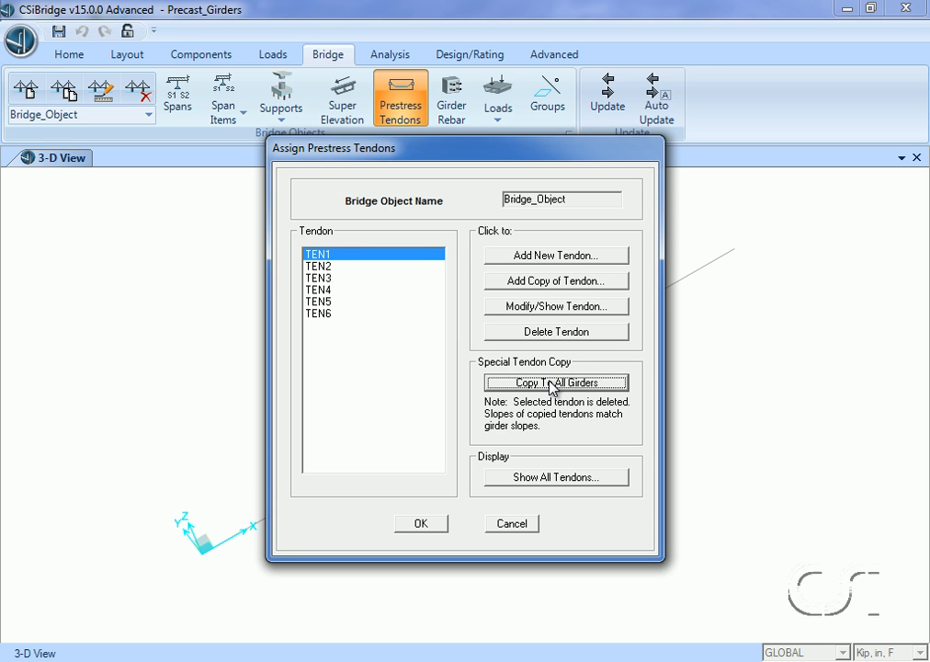
click(557, 477)
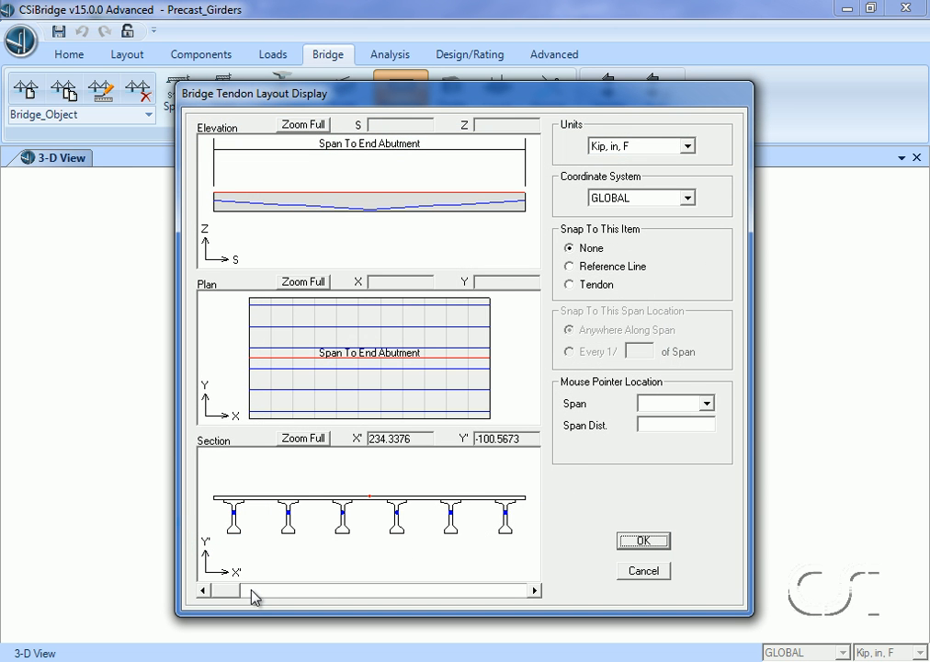
drag(239, 592, 533, 639)
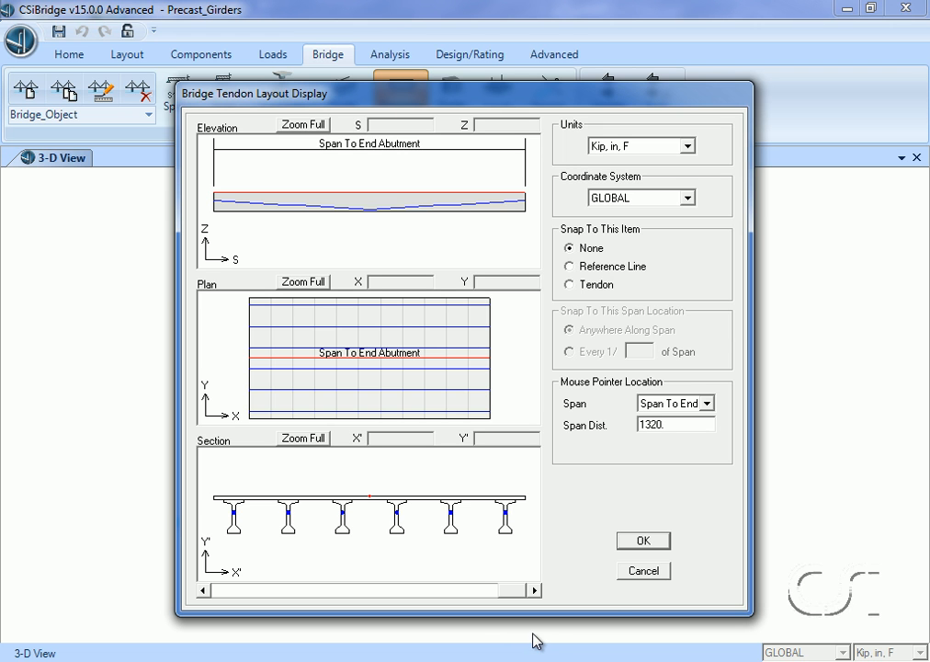
click(645, 542)
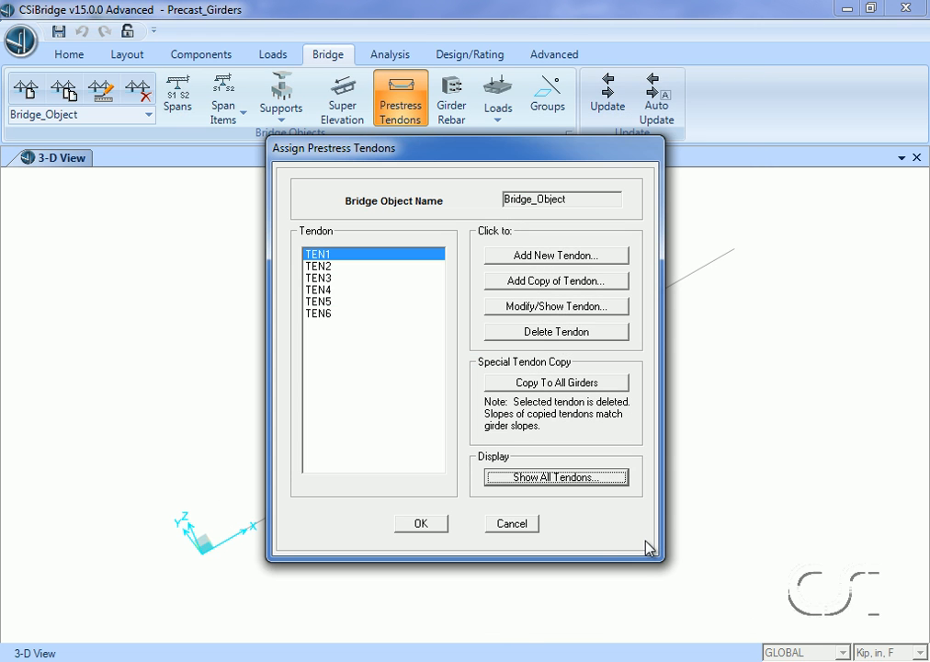
click(421, 523)
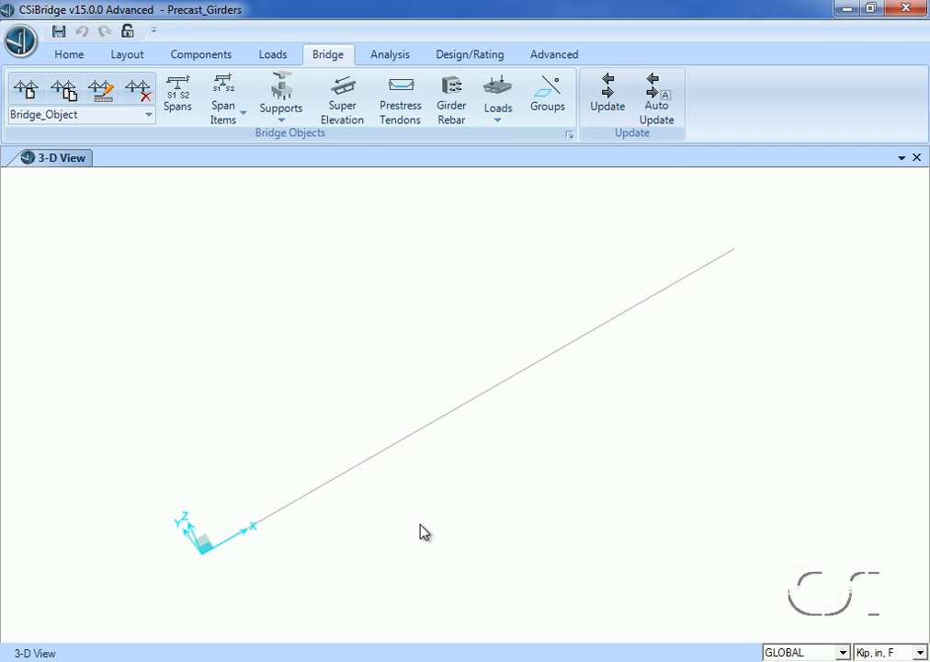
- Update the linked bridge model as an area object model with a preferred maximum submesh size of 48 in
click(624, 113)
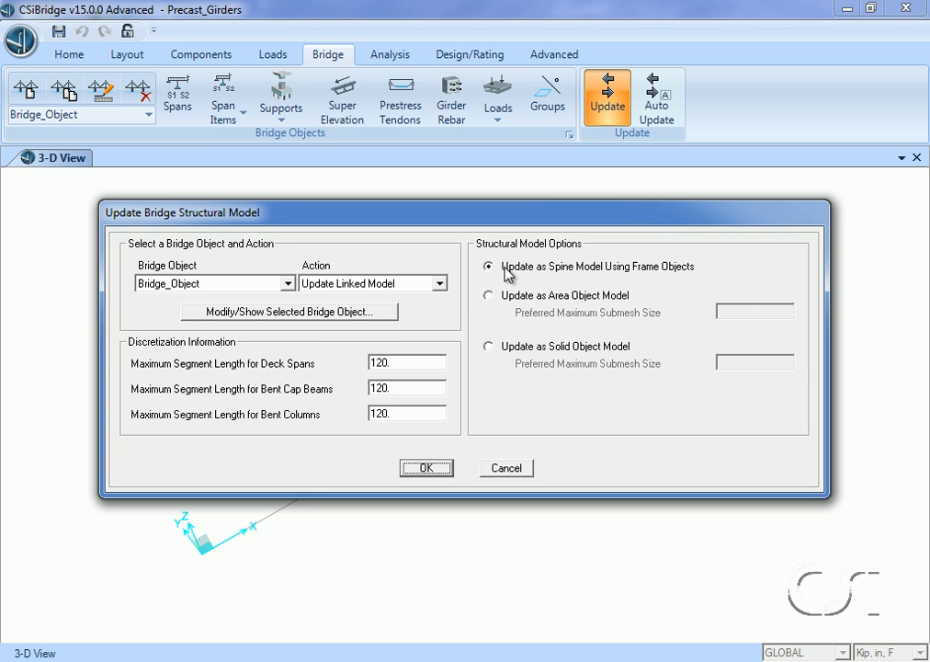
click(496, 301)
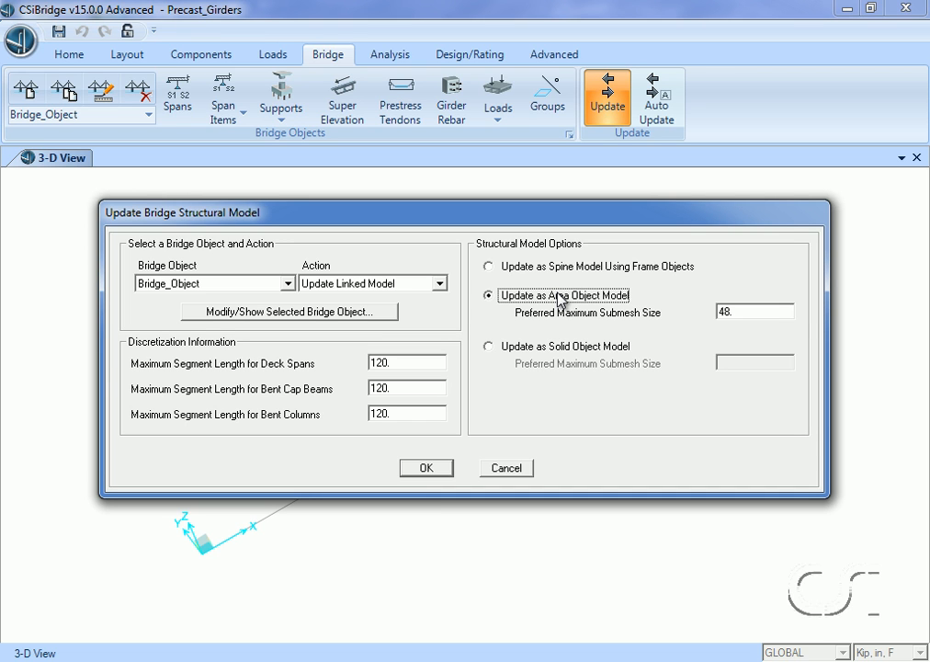
click(425, 469)
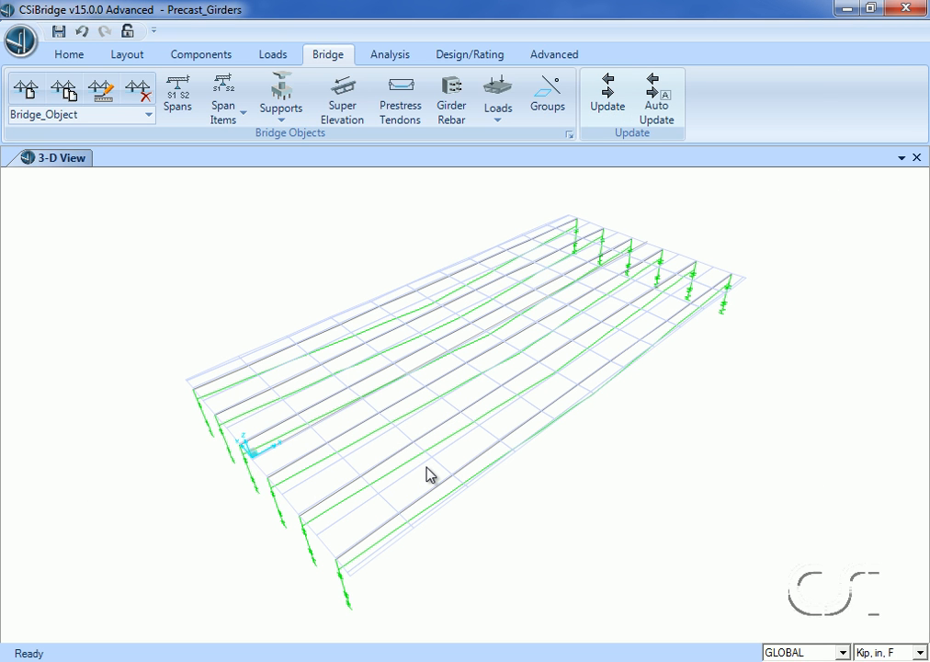
- Update the linked bridge model as a spine model using frame objects
click(606, 103)
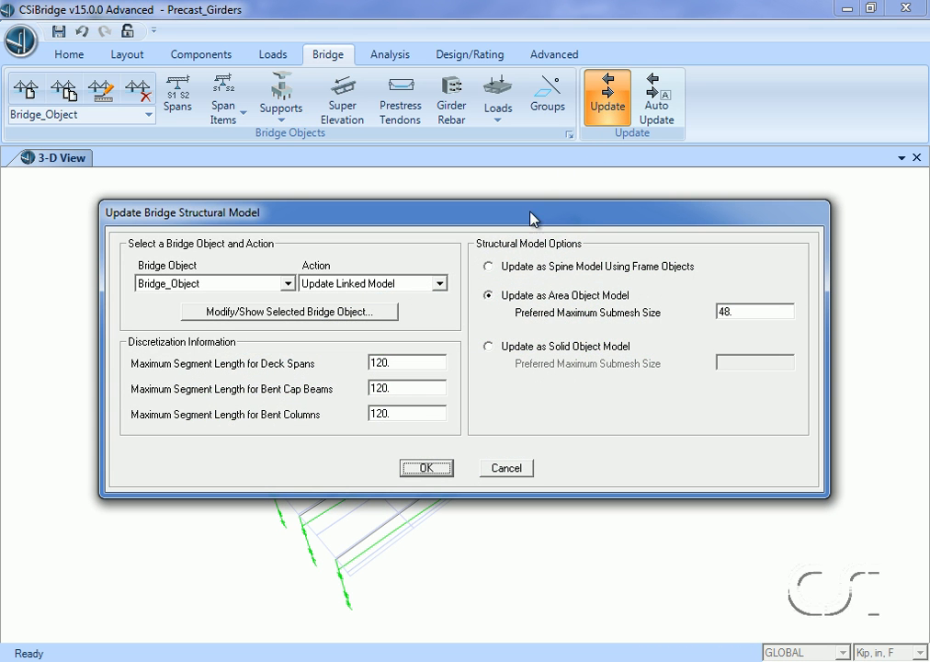
click(489, 267)
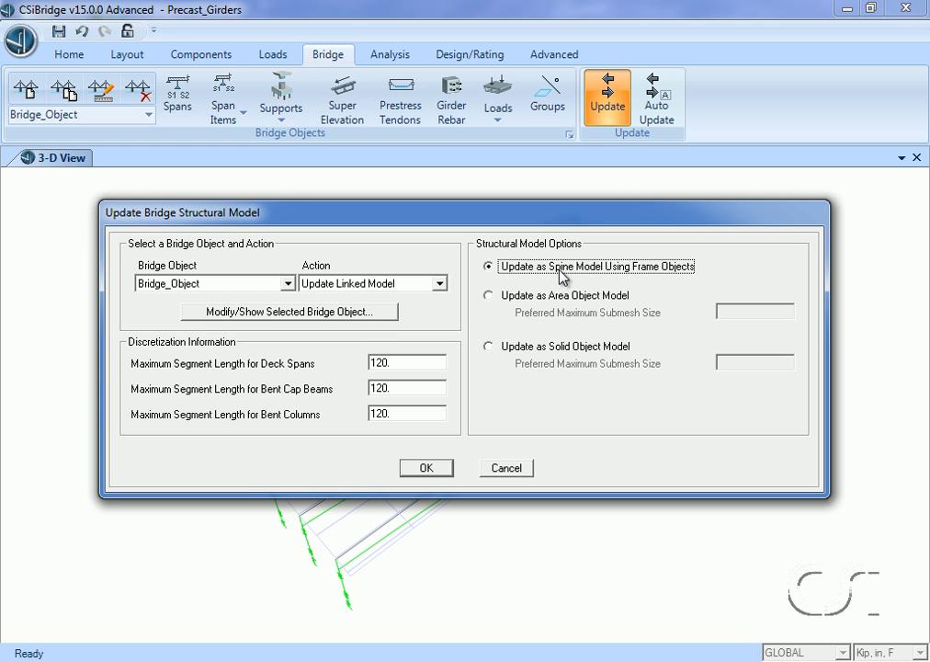
click(426, 468)
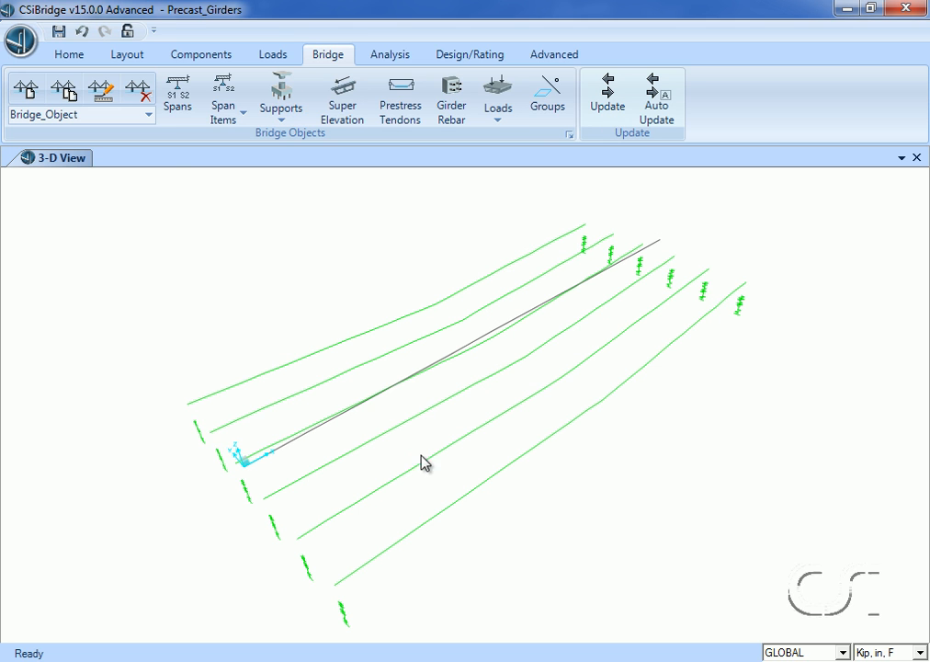
- Display LANE1 on the bridge model with its lane width shown
click(70, 55)
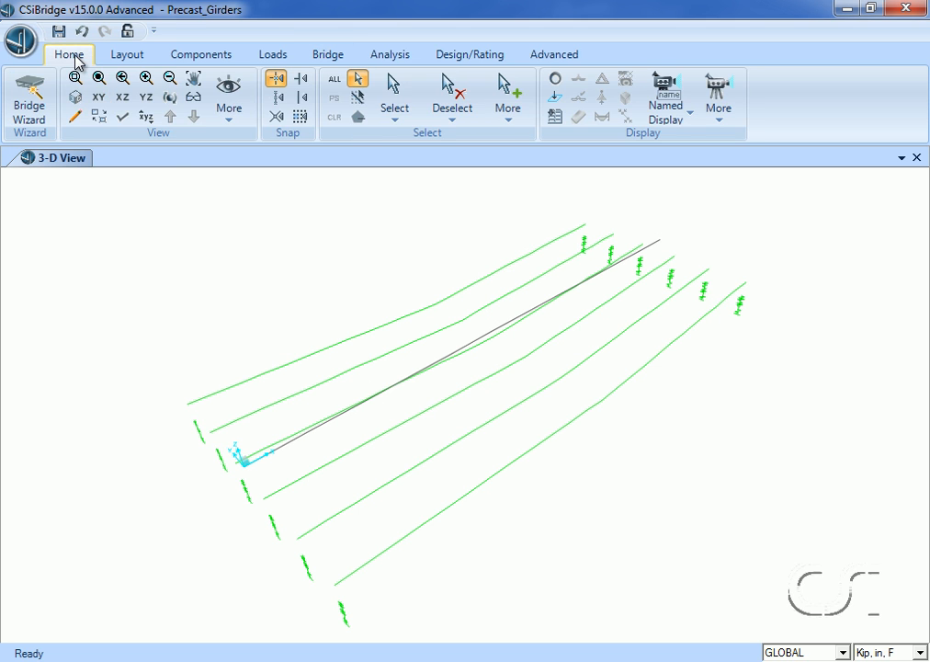
click(710, 108)
click(729, 183)
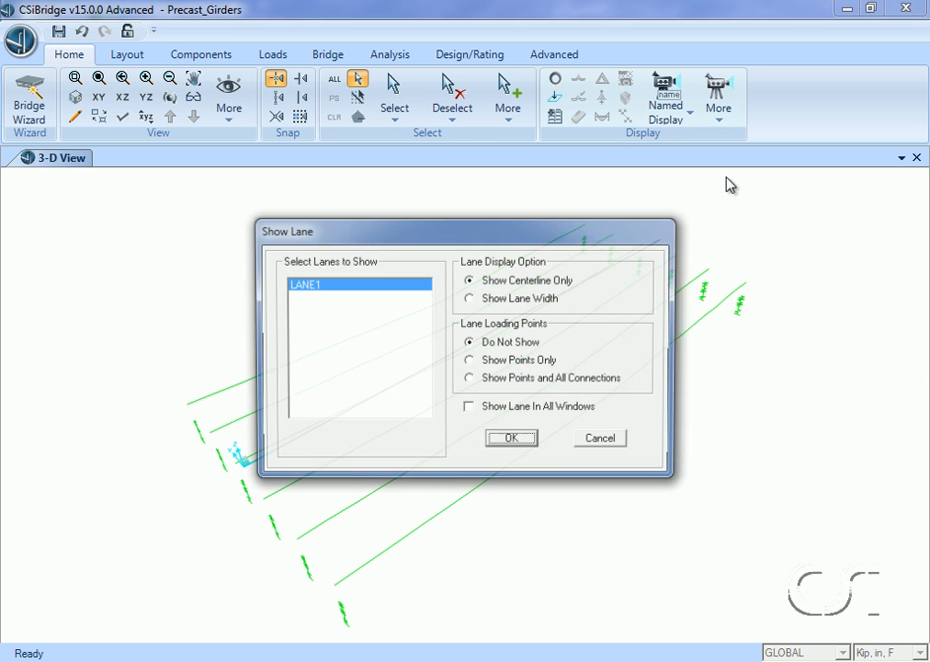
click(554, 305)
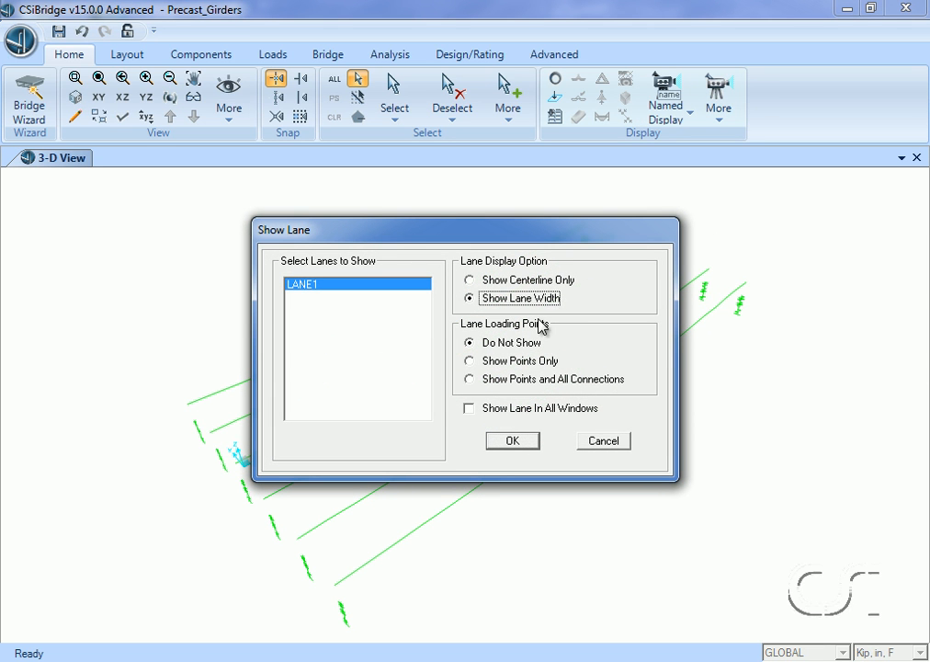
click(512, 441)
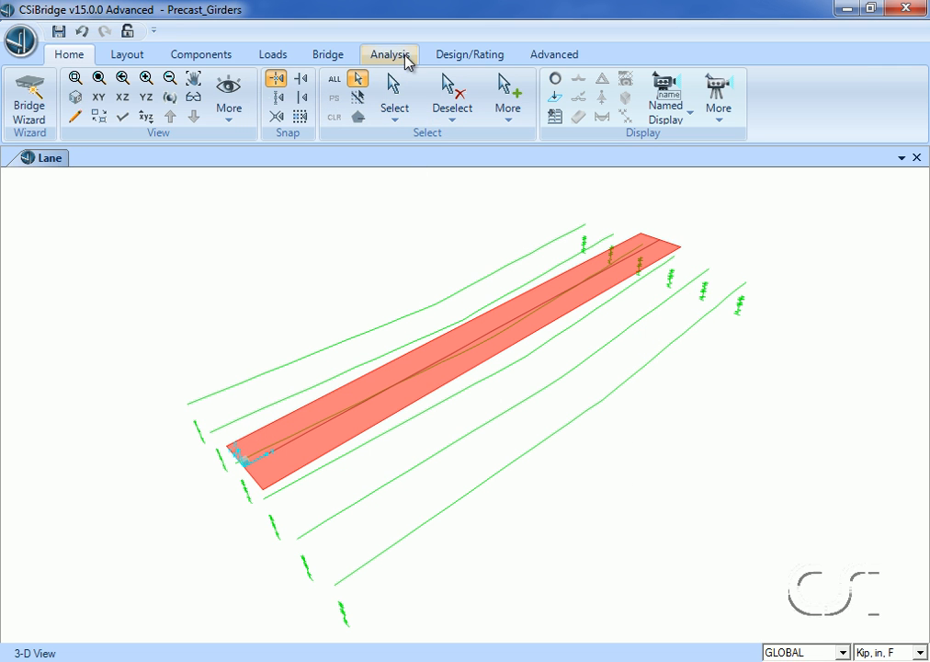
- Delete the MODAL load case from the model
click(408, 61)
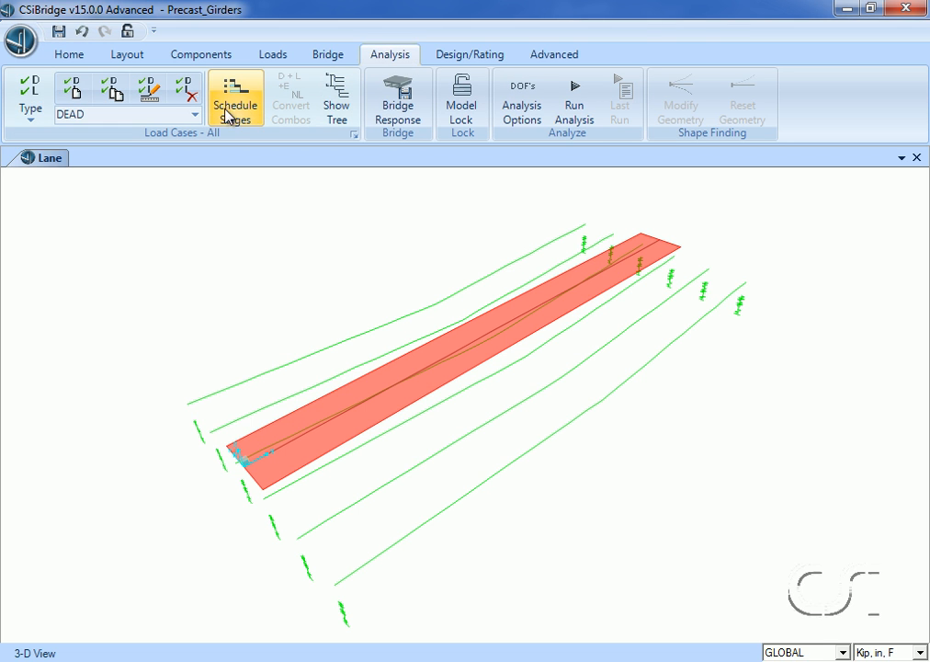
click(195, 115)
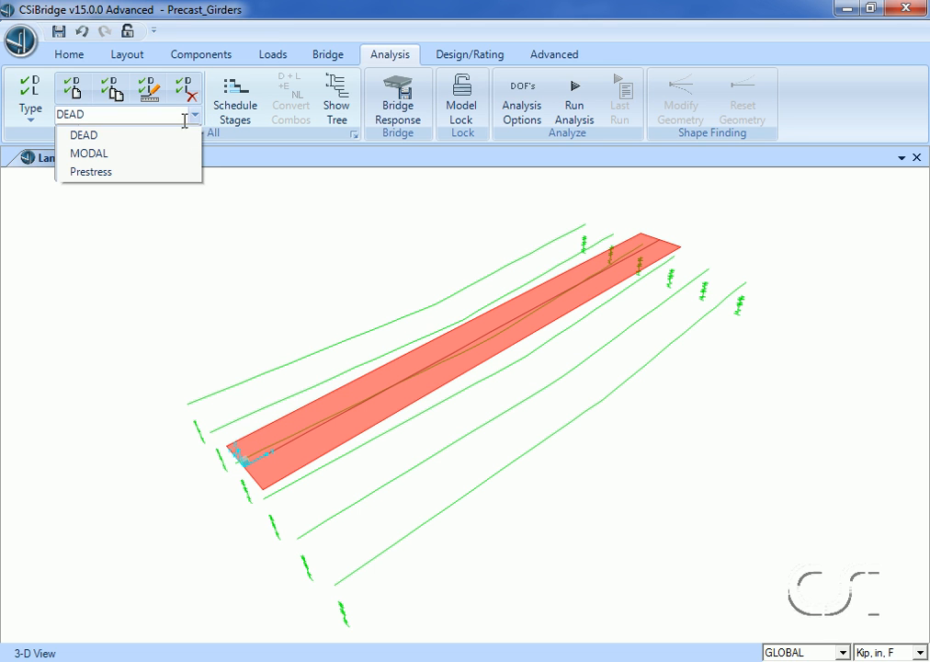
click(84, 161)
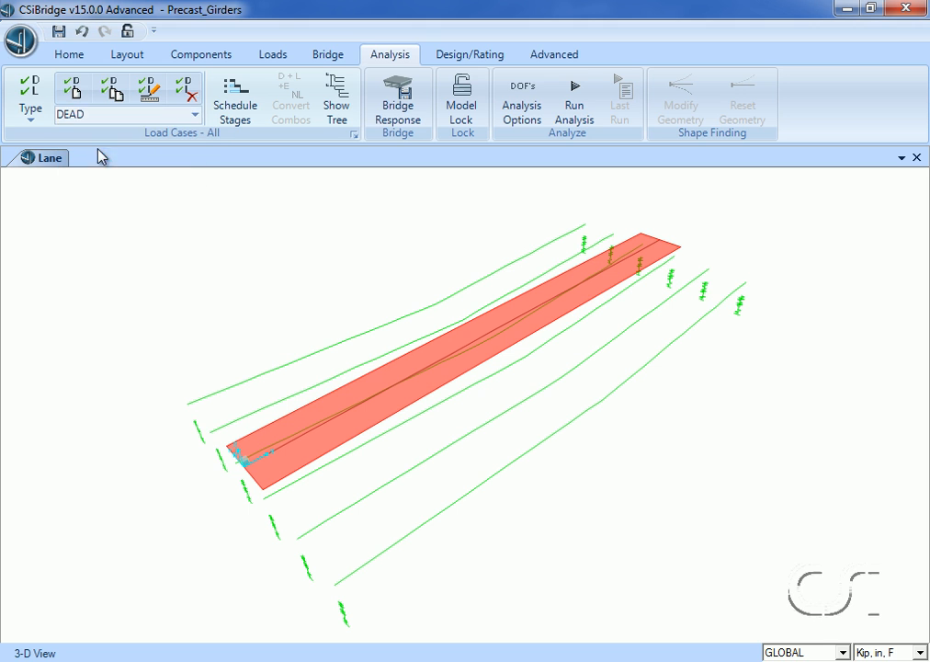
click(188, 90)
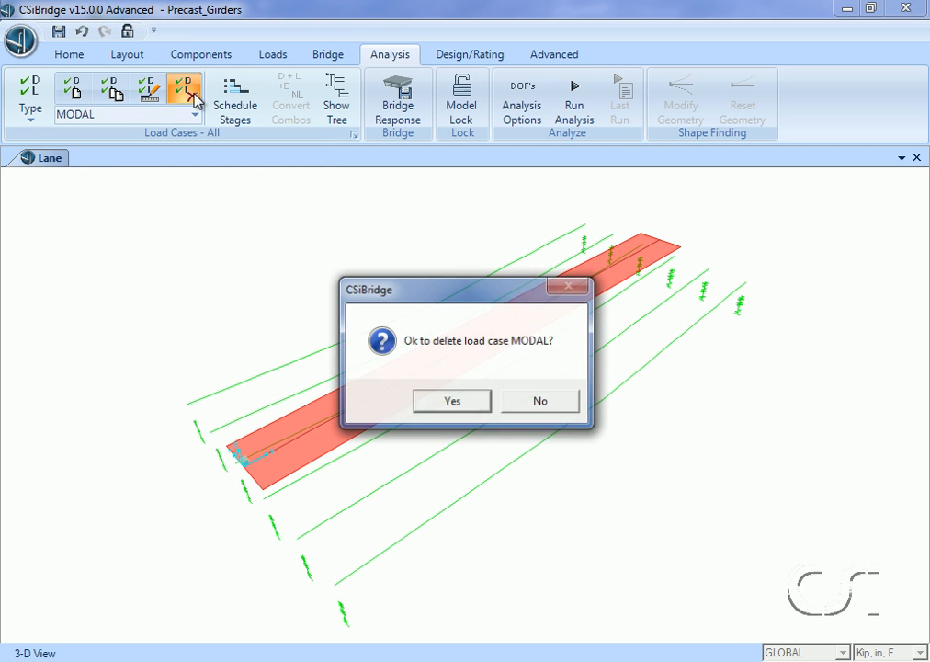
click(453, 405)
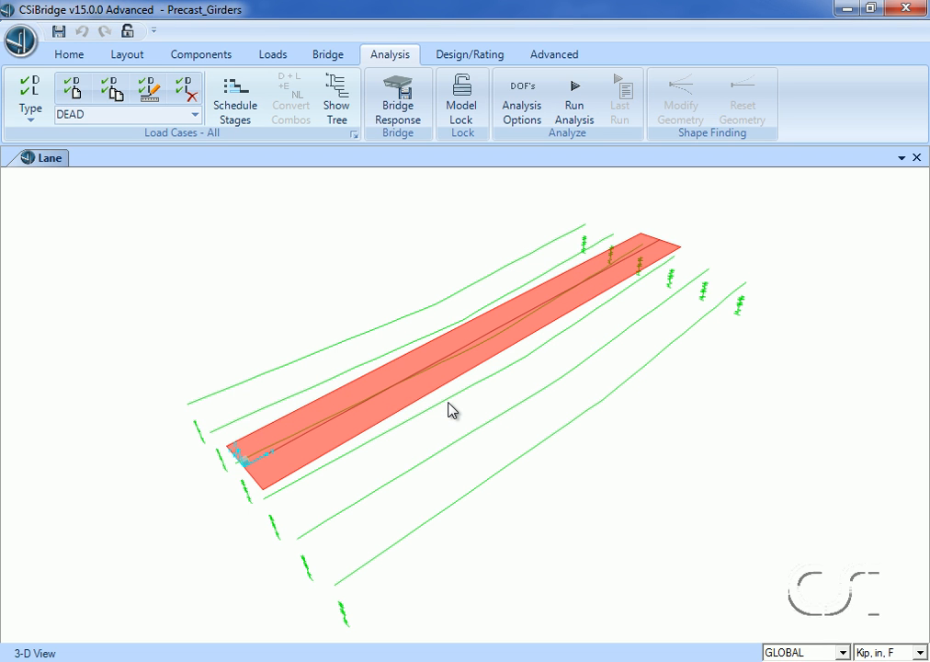
- Add a Moving Load case named LIVE LOAD that applies vehicle class VECL1 with scale factor 1 to LANE1
click(76, 90)
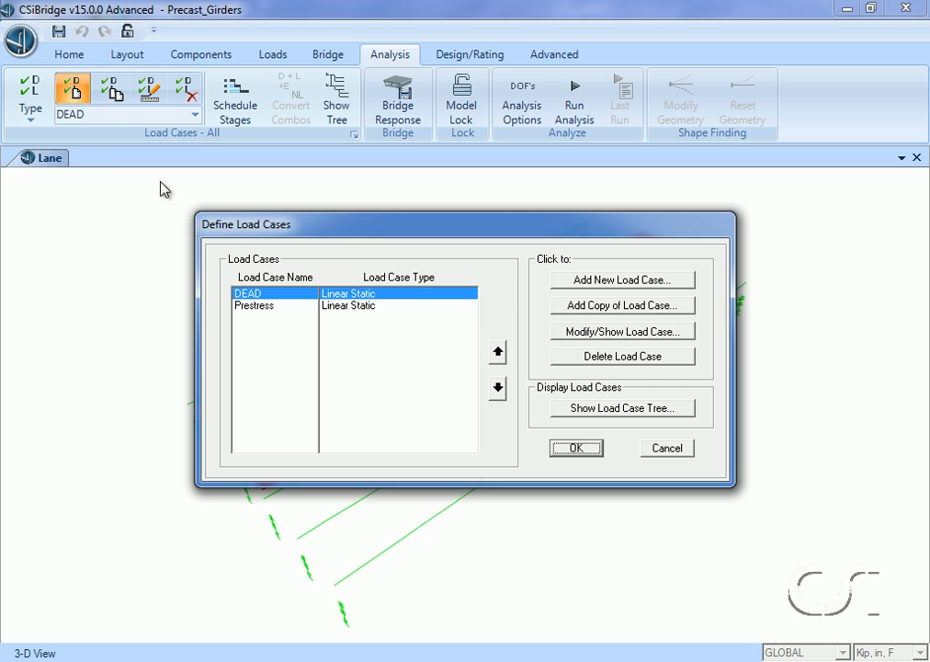
click(604, 280)
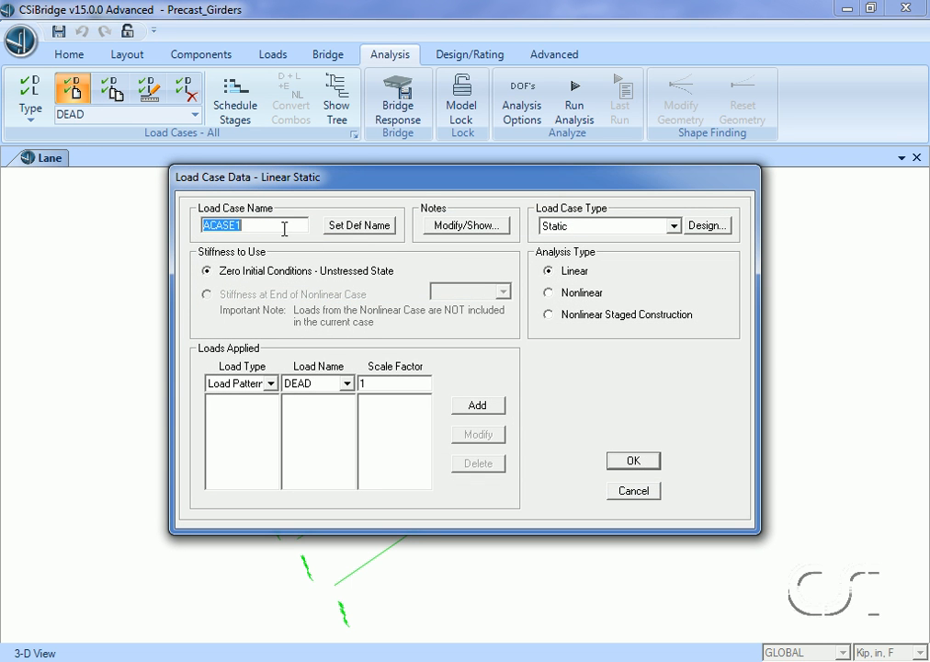
text(LIVE LOAD)
click(576, 226)
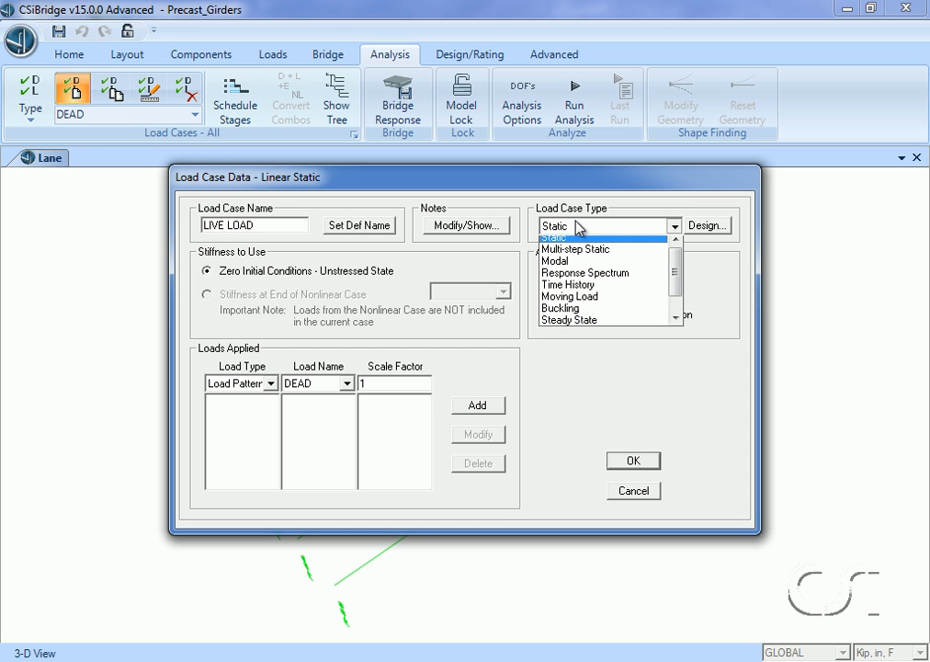
click(577, 302)
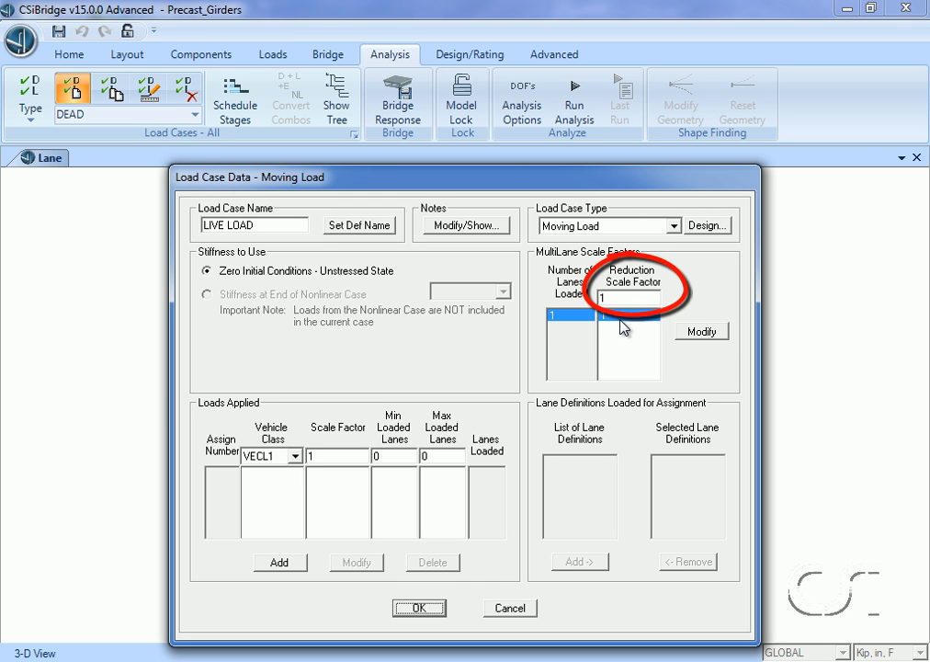
click(298, 561)
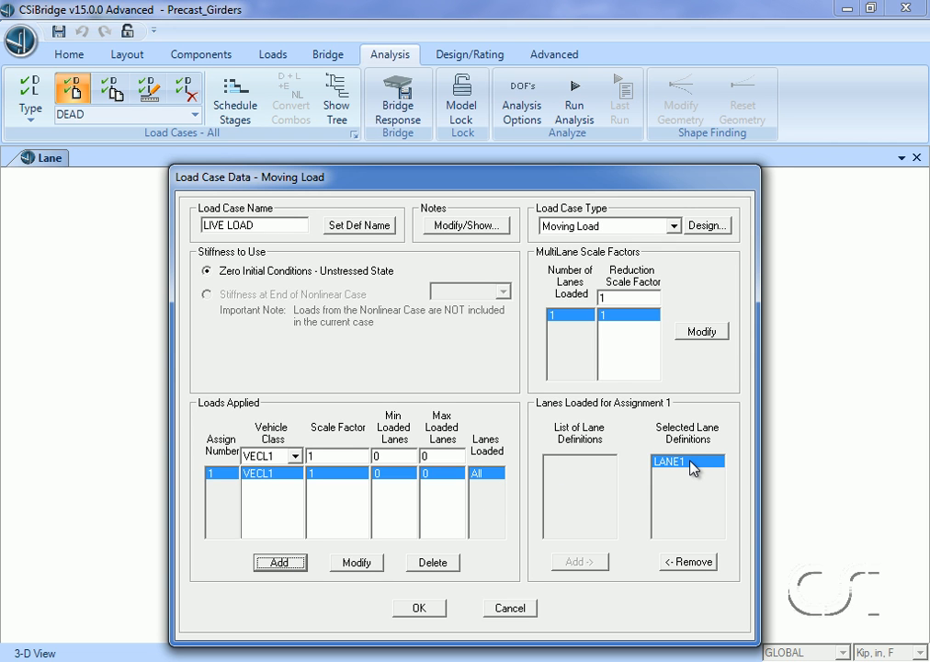
click(421, 608)
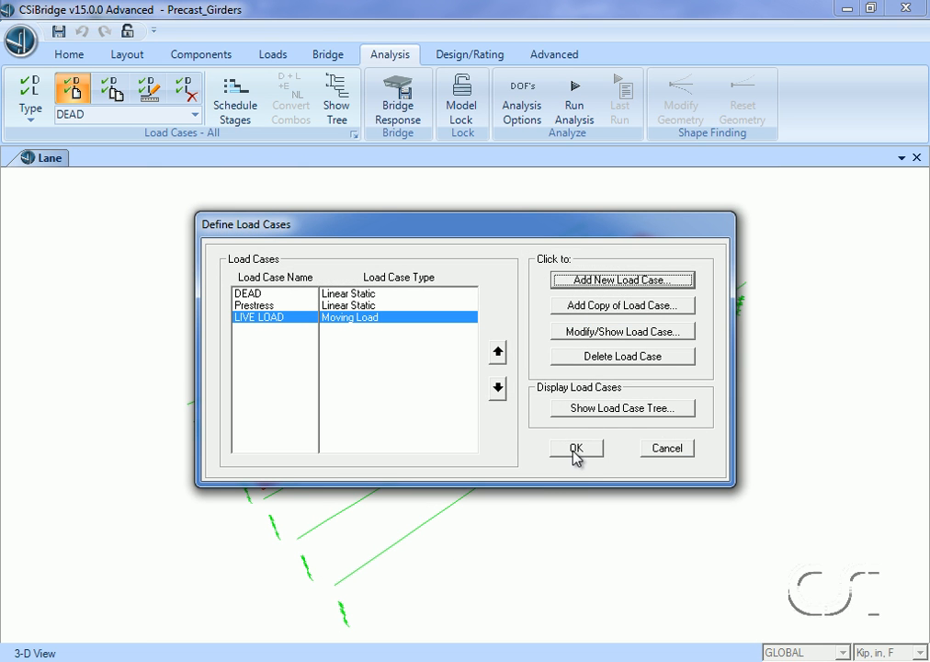
click(576, 452)
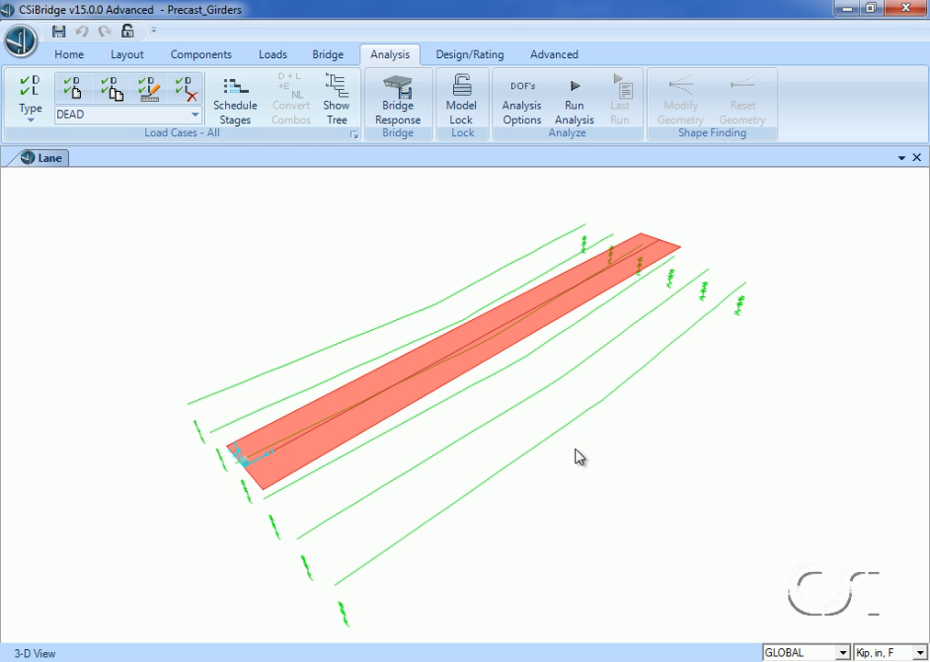
- Run the analysis for the DEAD, Prestress and LIVE LOAD cases
click(574, 106)
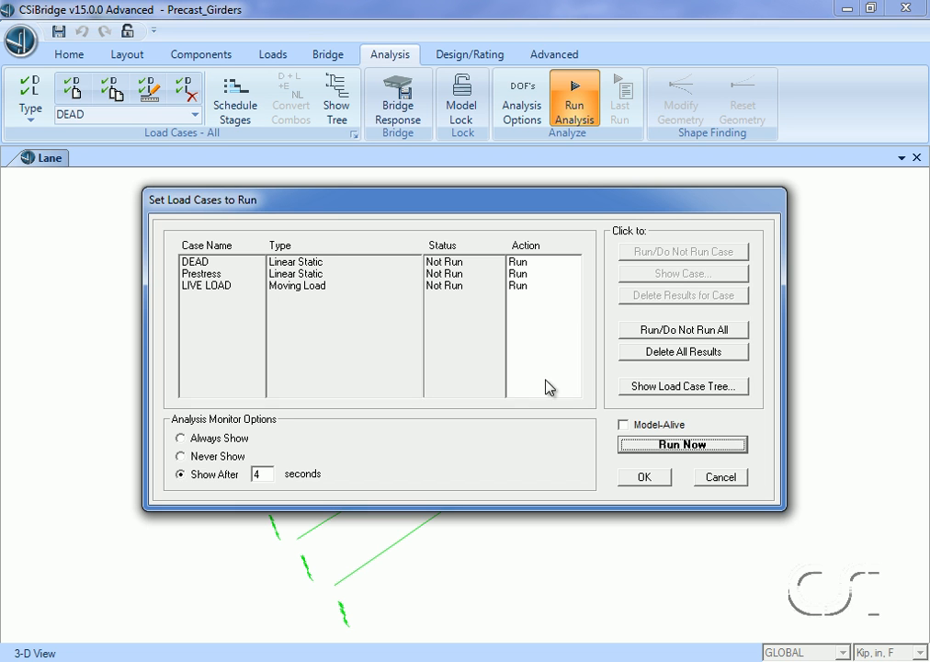
click(679, 446)
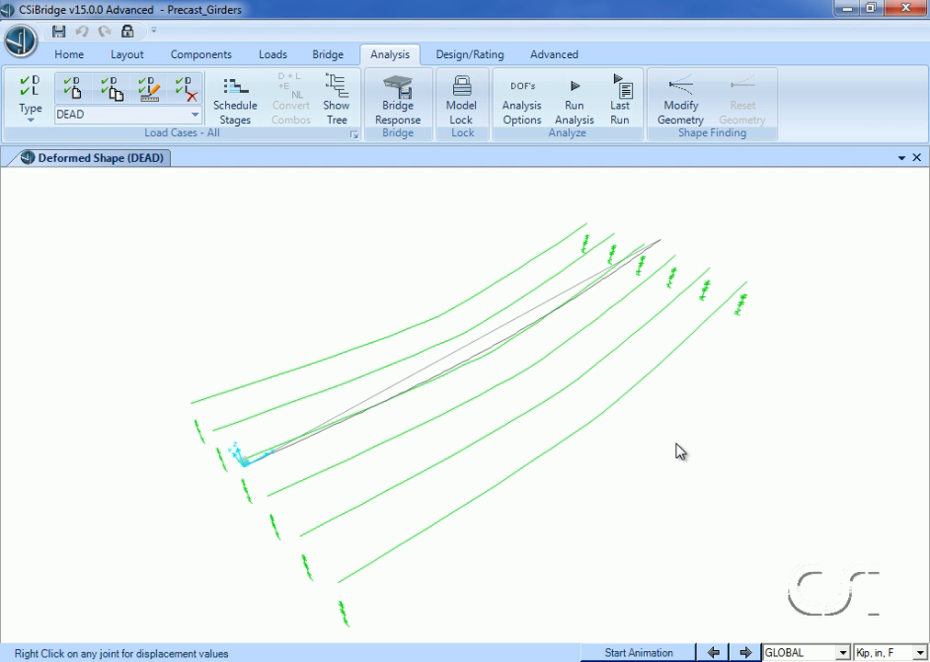
- Set the superstructure design code preference to AASHTO LRFD 2007
click(470, 55)
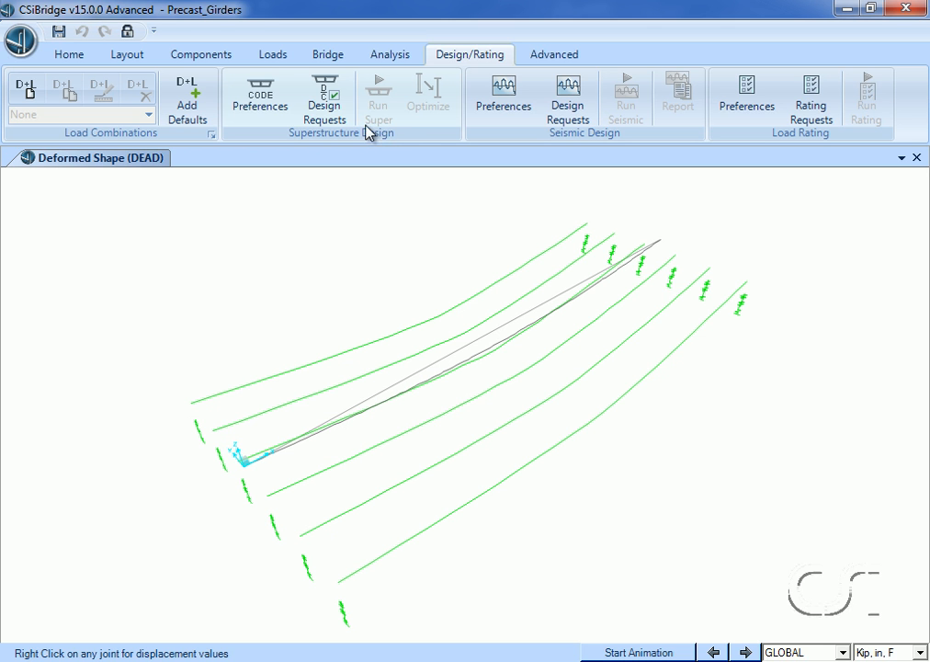
click(284, 100)
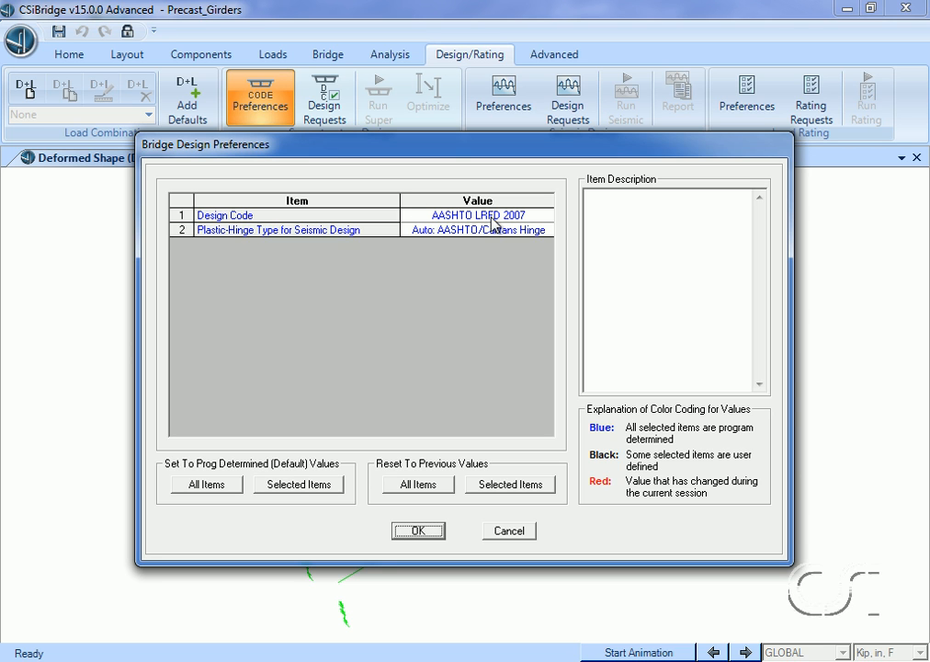
click(494, 223)
click(494, 225)
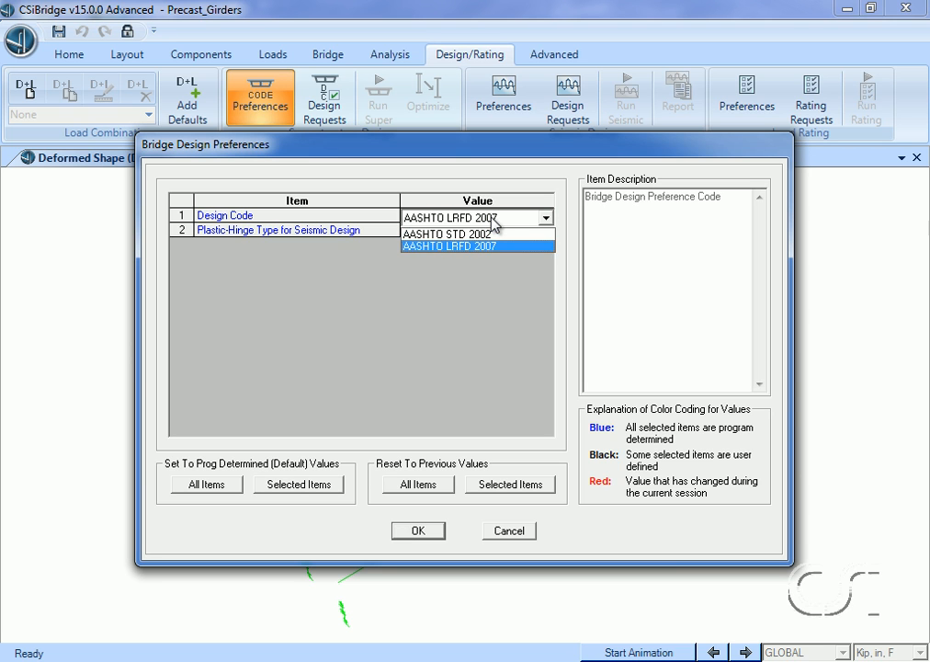
click(488, 246)
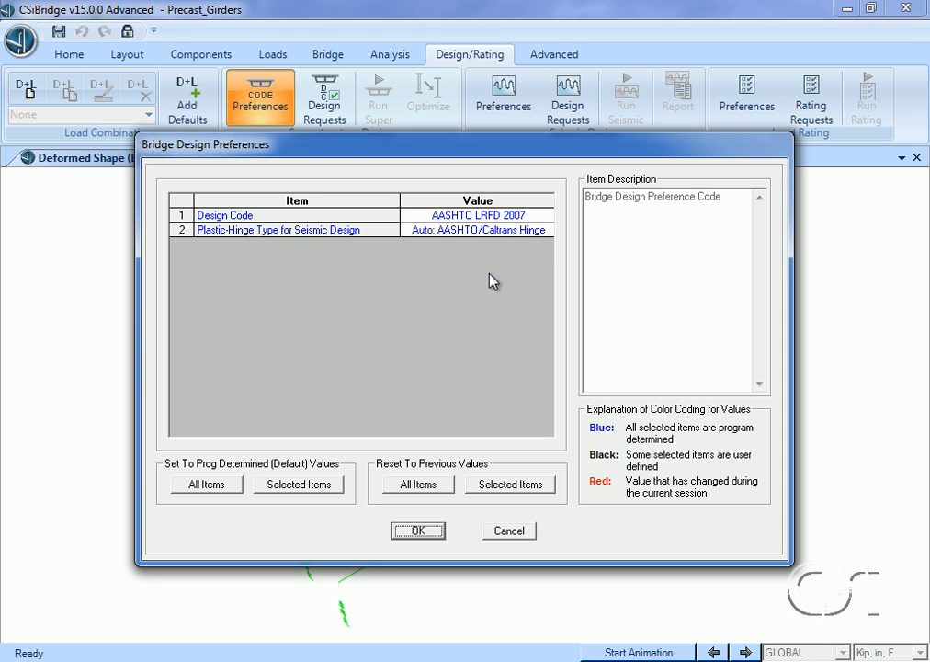
click(419, 532)
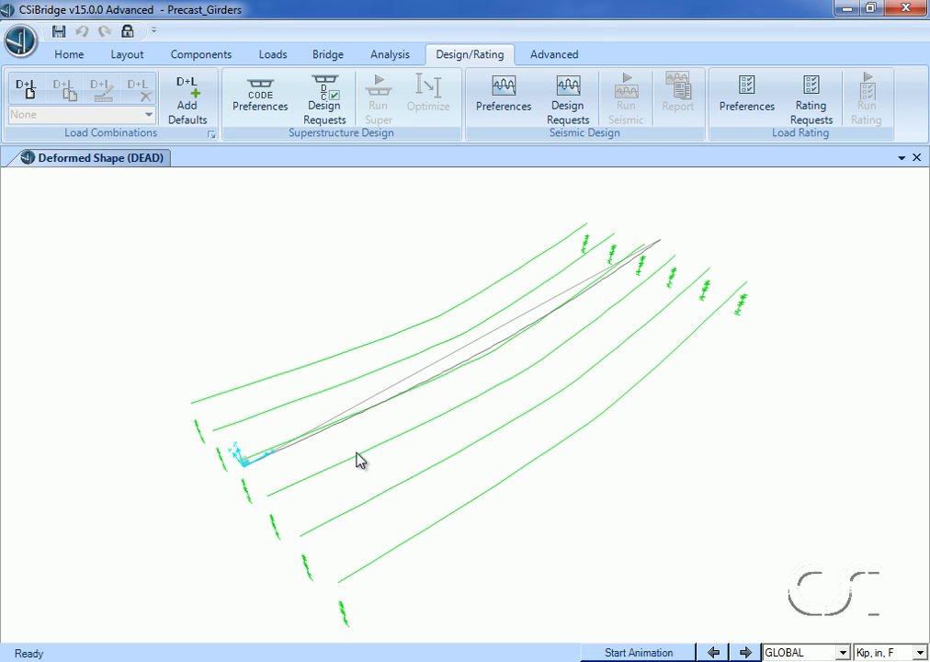
- Limit the default bridge design load combinations to Strength I by excluding all other strength, service, extreme event and fatigue limit states
click(196, 118)
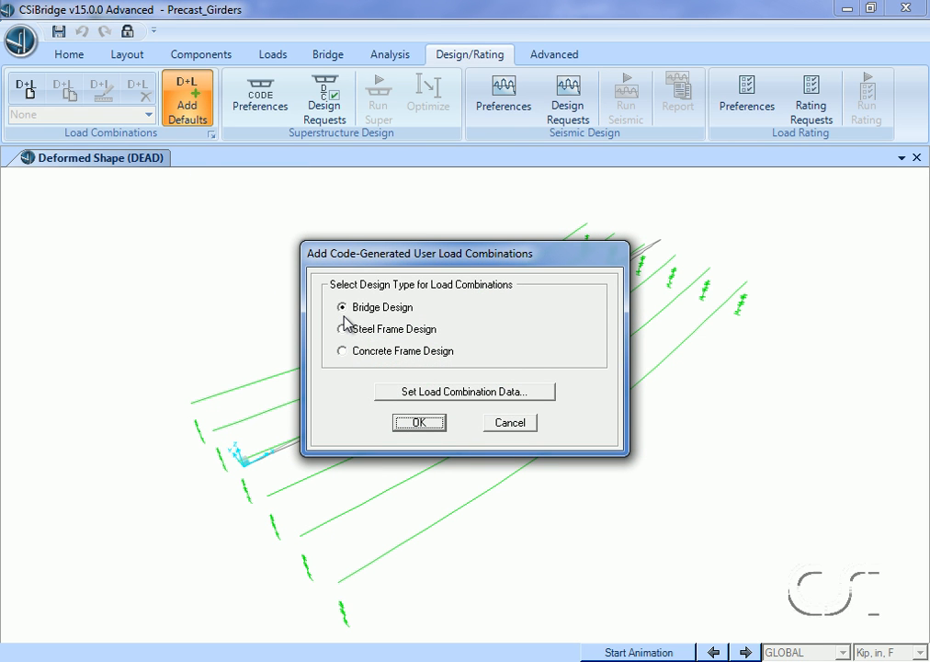
click(438, 392)
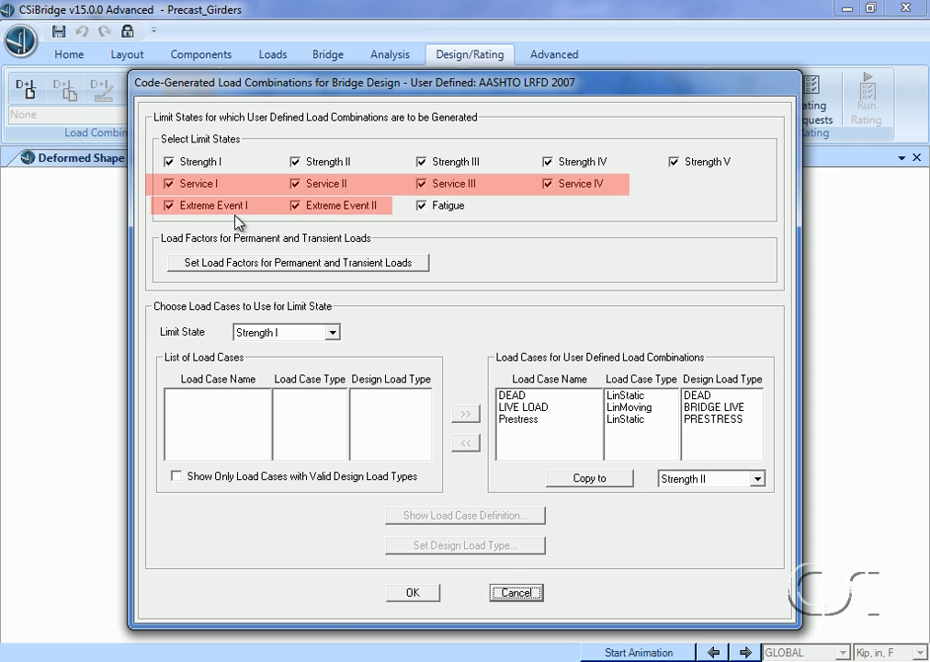
click(420, 206)
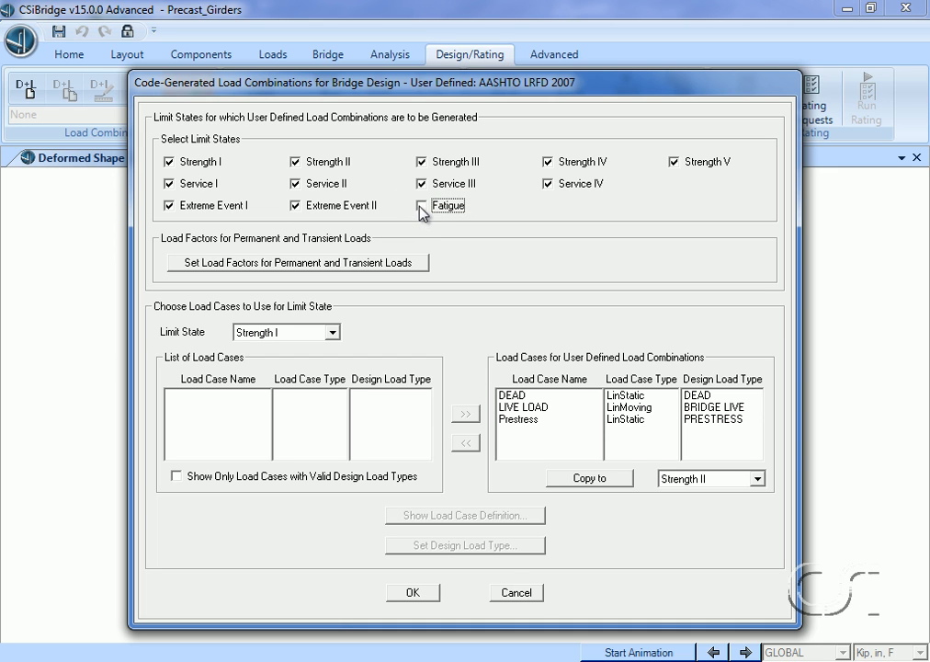
click(303, 206)
click(235, 207)
click(194, 184)
click(329, 186)
click(421, 184)
click(547, 184)
click(675, 163)
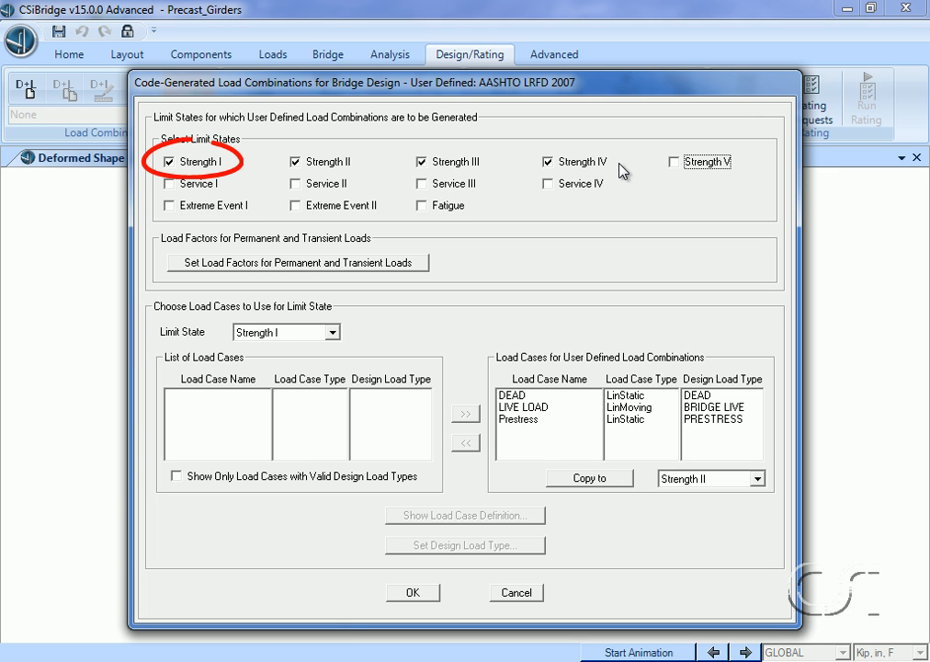
click(549, 163)
click(422, 163)
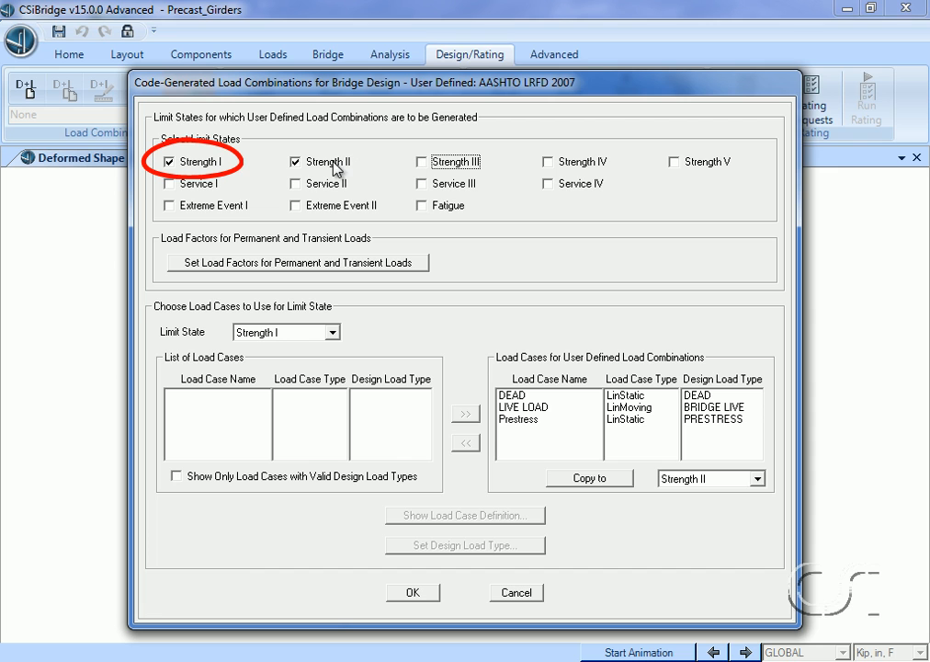
click(296, 163)
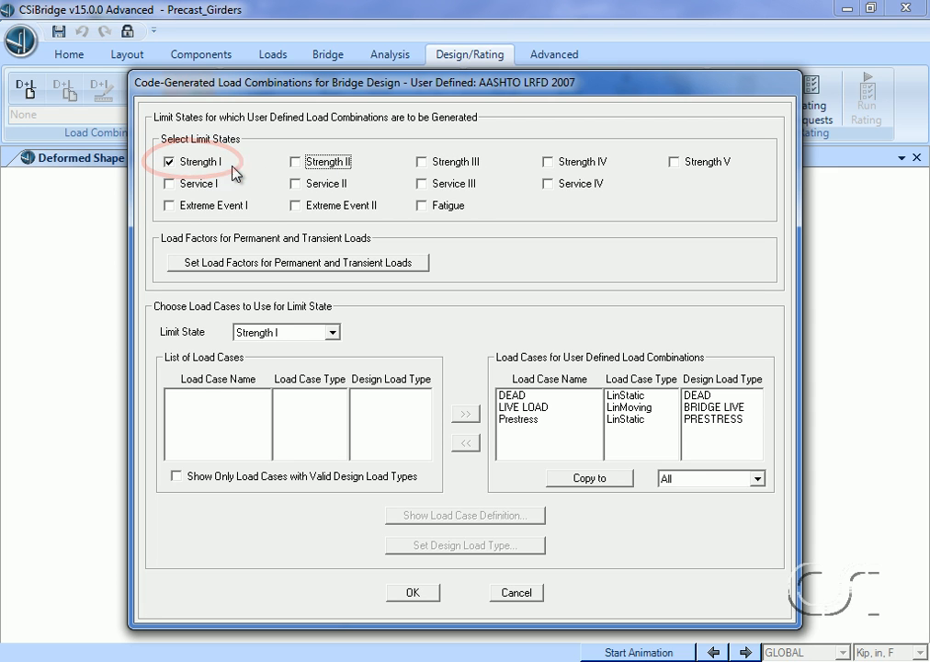
- Choose Strength I as the limit state for load case selection and generate the default bridge design load combinations
click(332, 332)
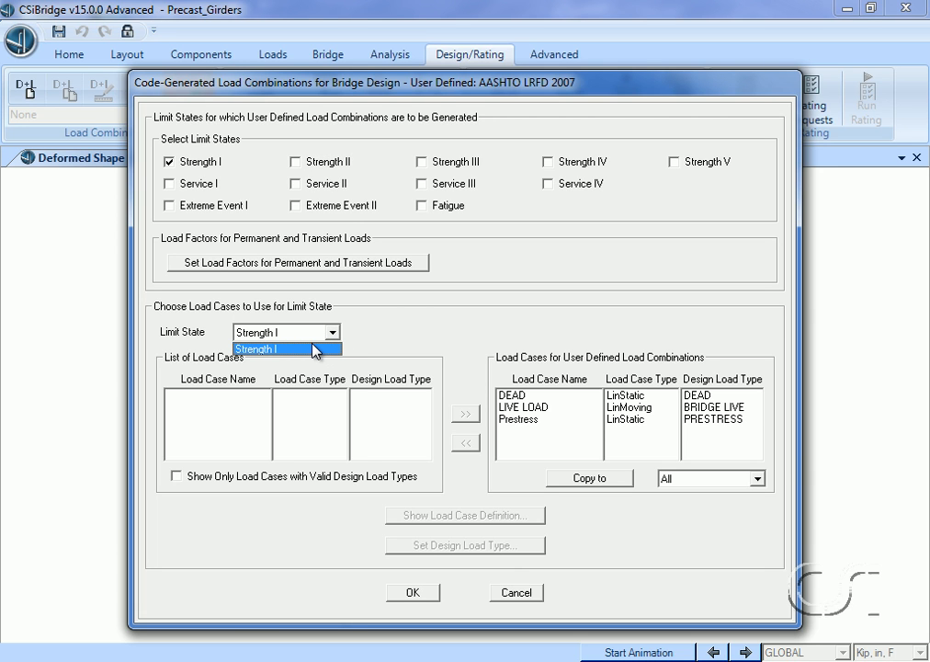
click(315, 349)
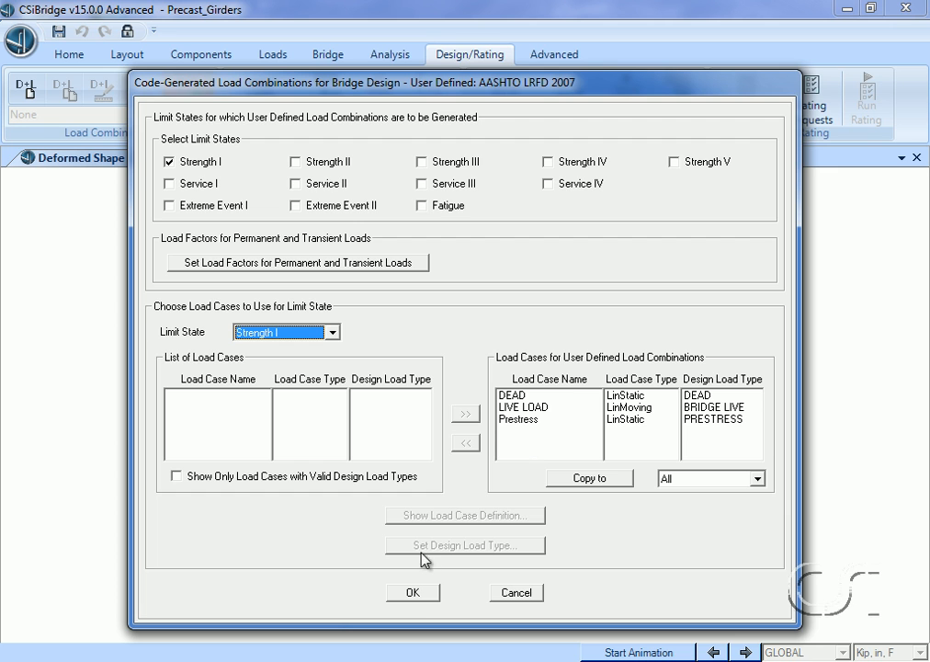
click(414, 593)
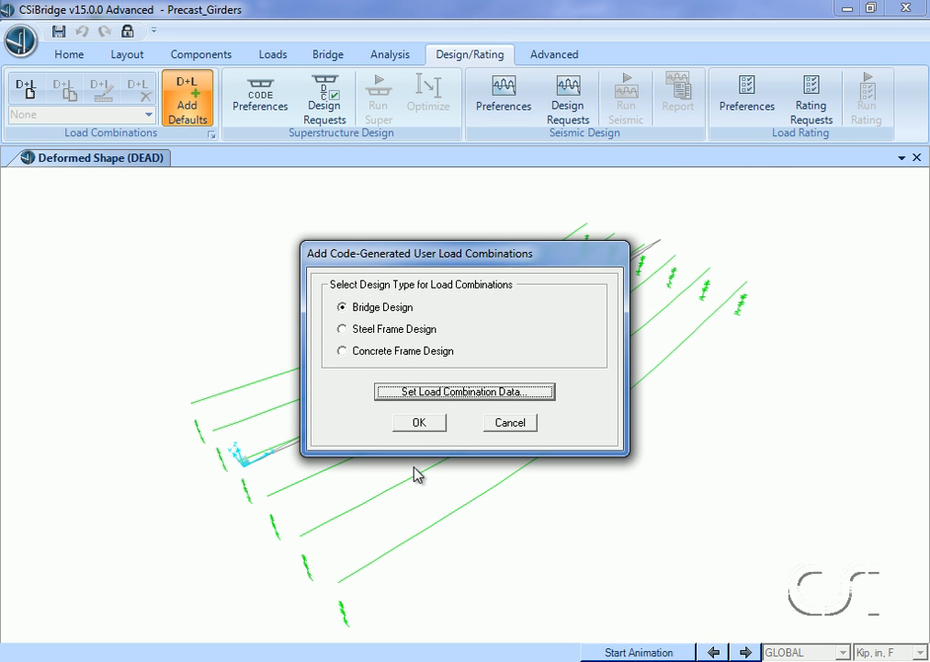
click(418, 423)
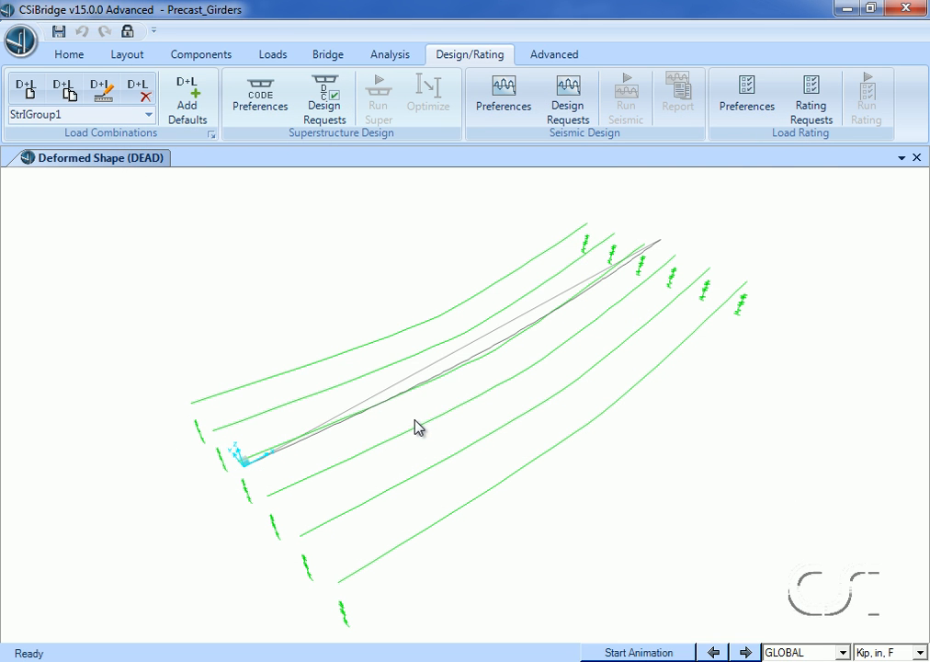
- Examine the load cases and scale factors defined in the Str-I1 and Str-I2 load combinations
click(147, 115)
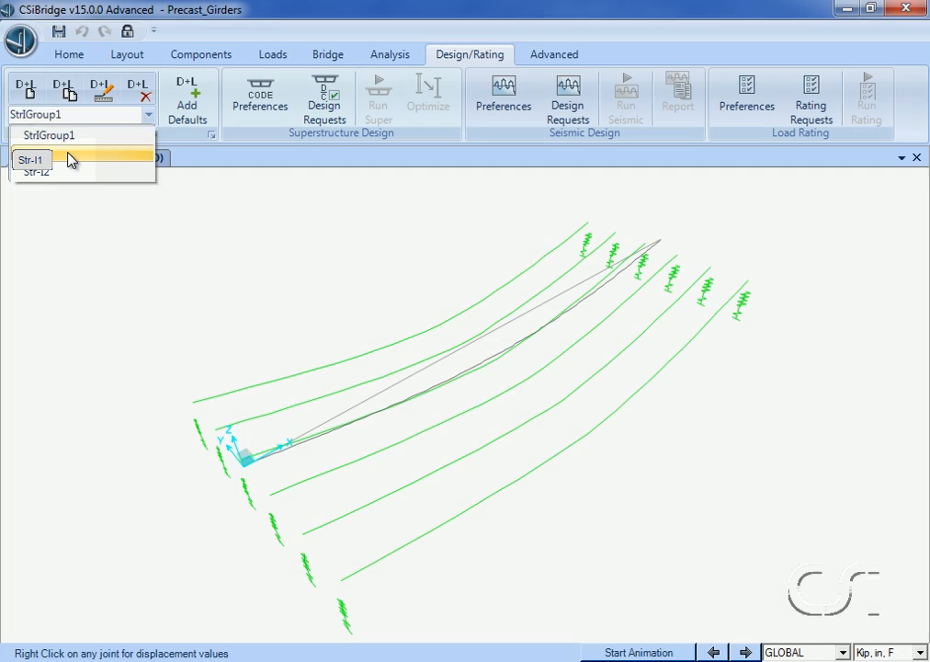
click(70, 160)
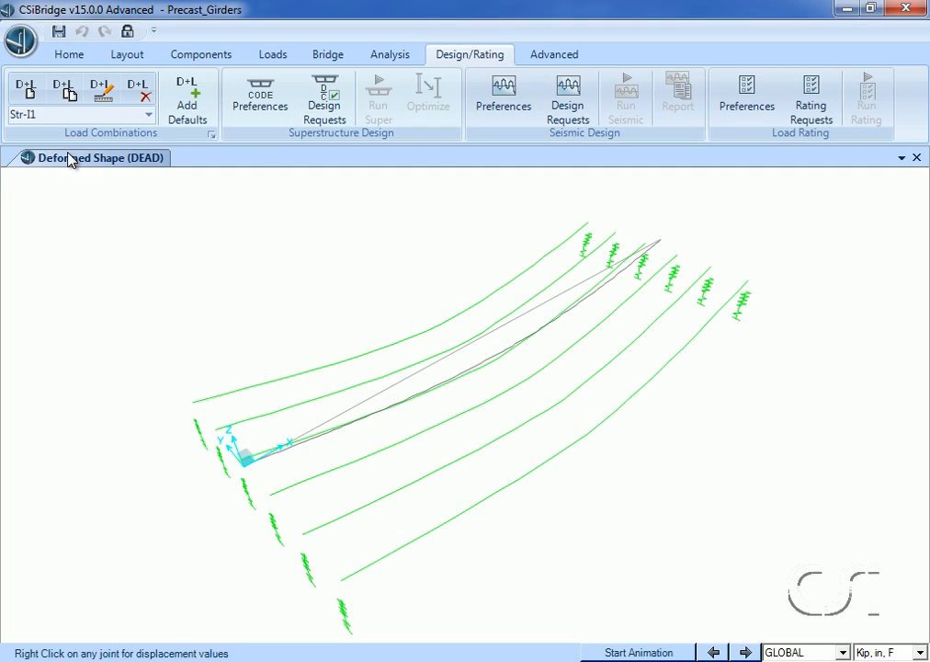
click(100, 88)
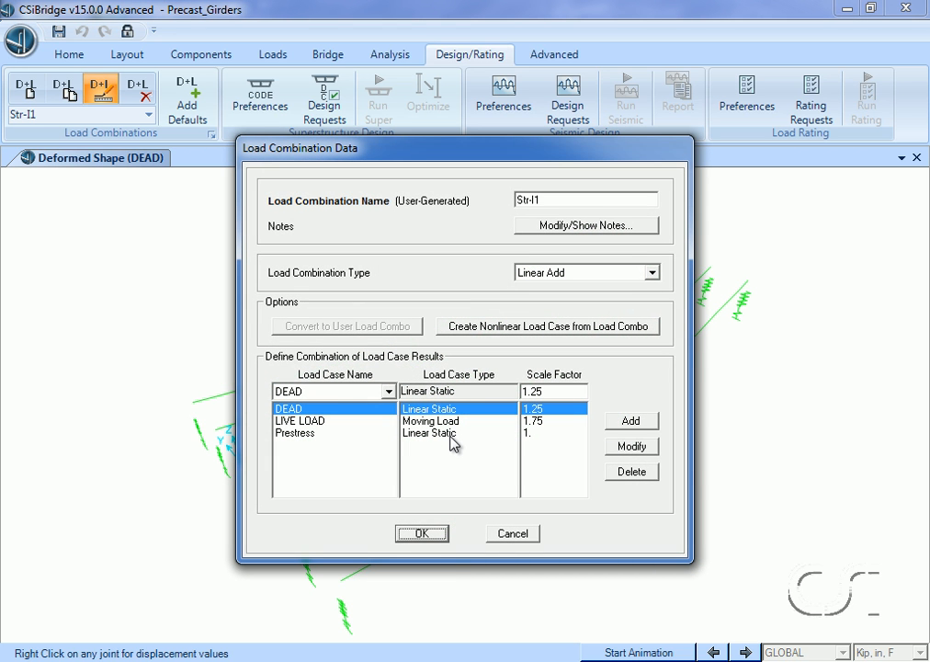
click(418, 533)
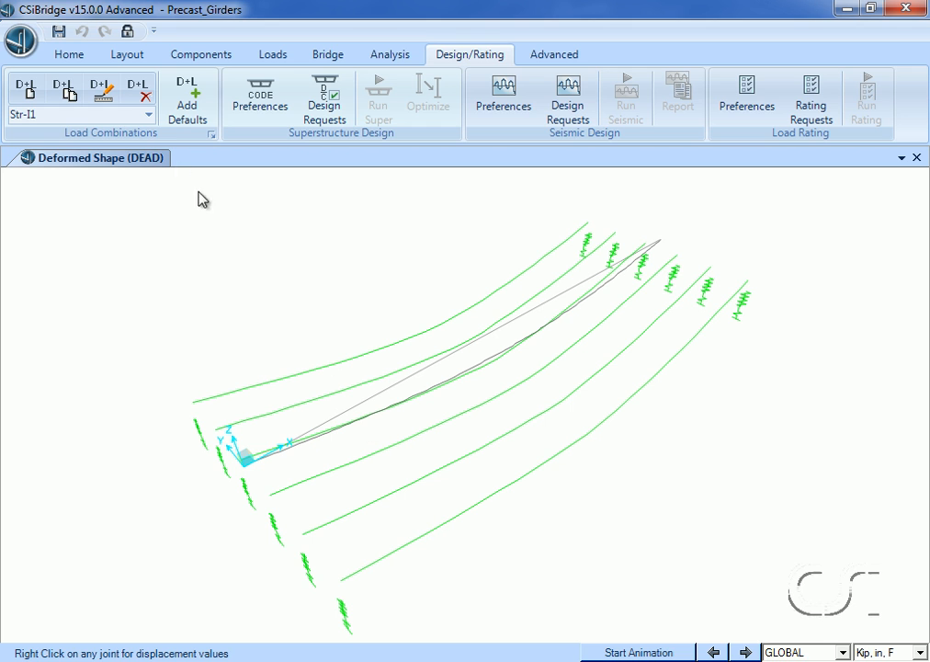
click(149, 116)
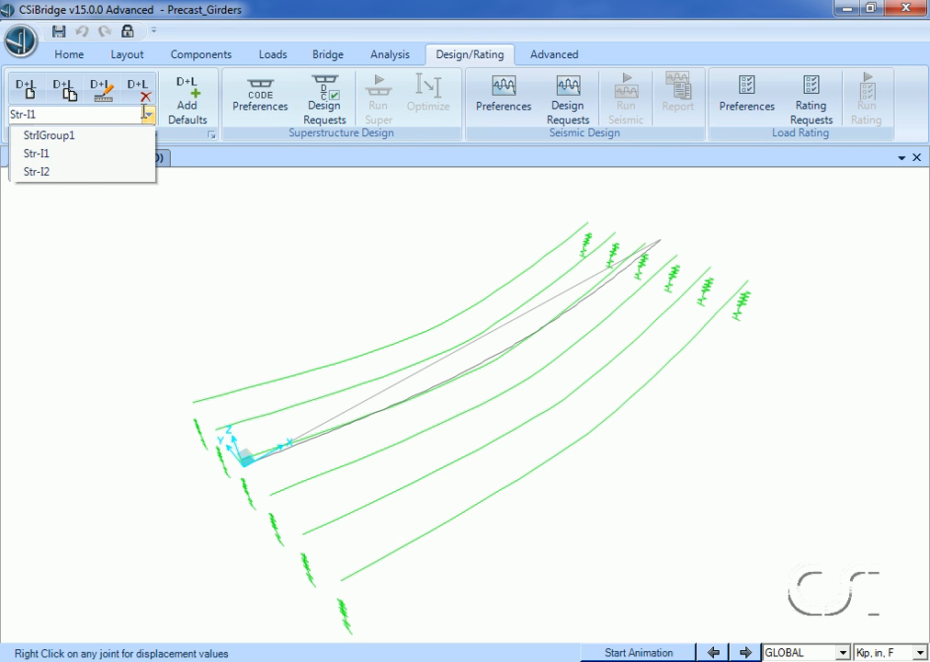
click(79, 174)
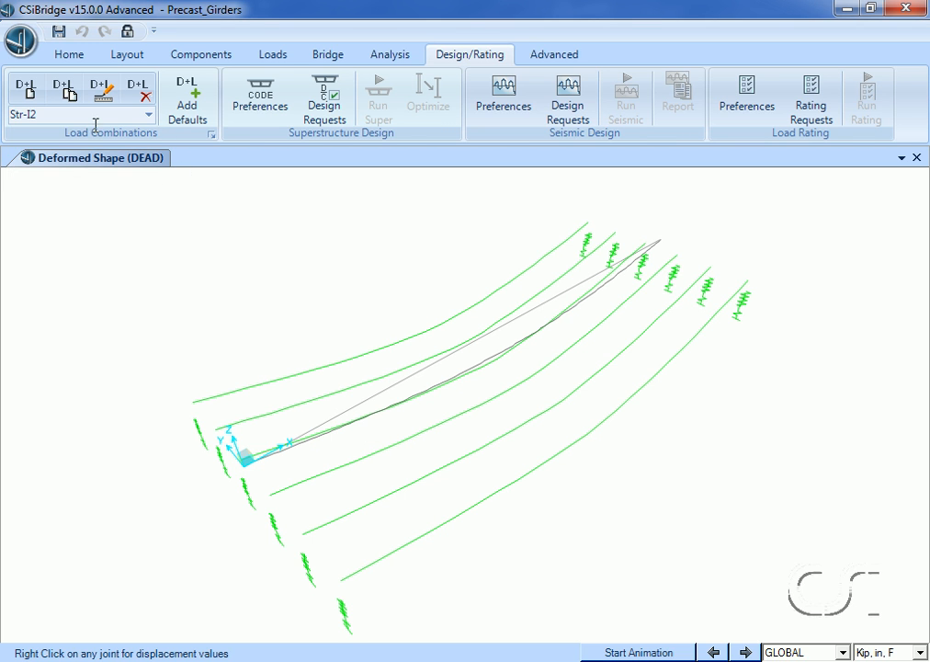
click(100, 90)
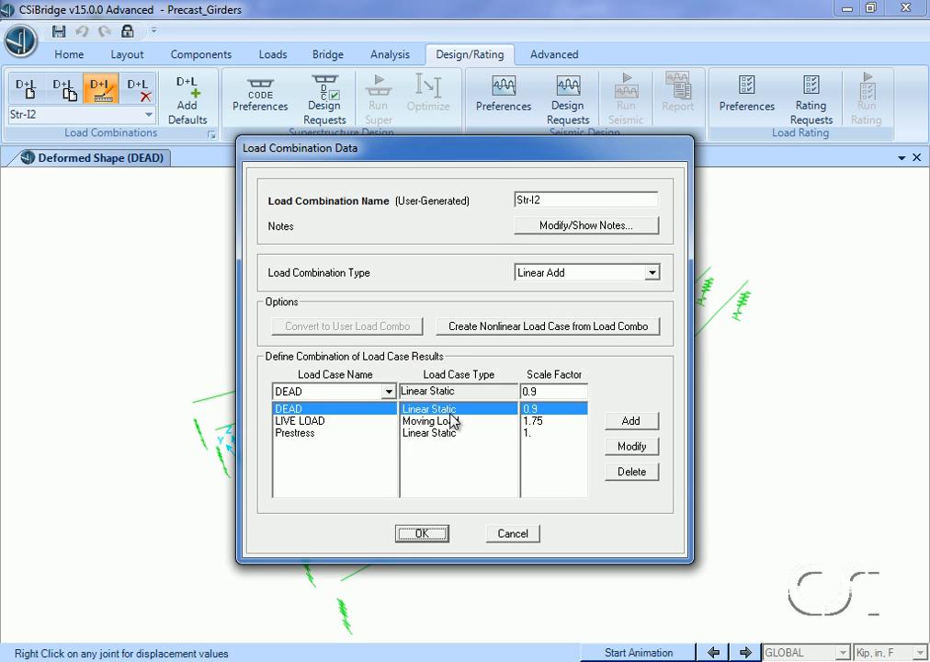
click(419, 533)
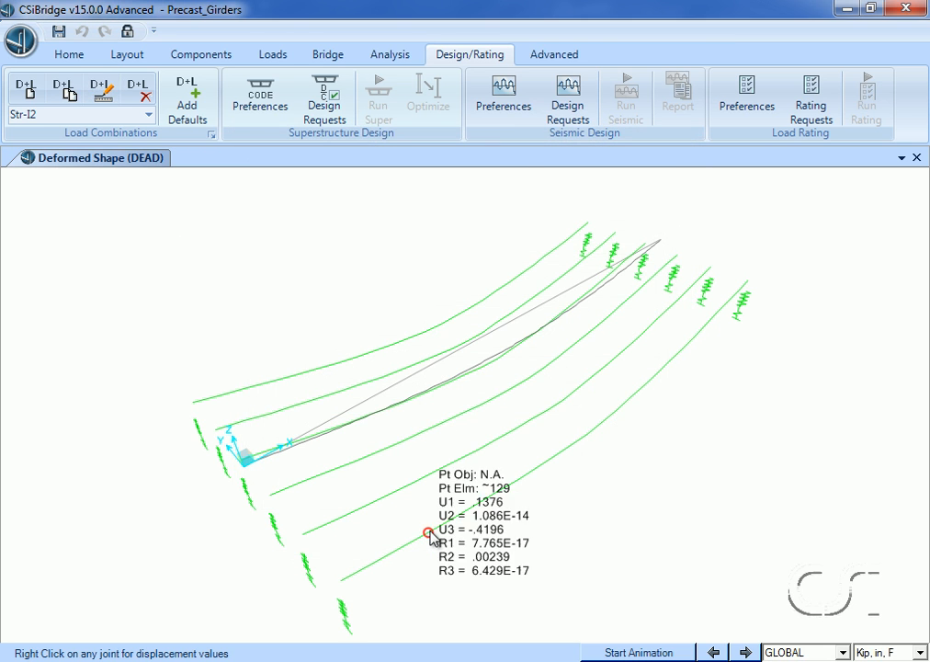
- Examine the combination type and member combinations of the StrIGroup1 load combination
click(149, 117)
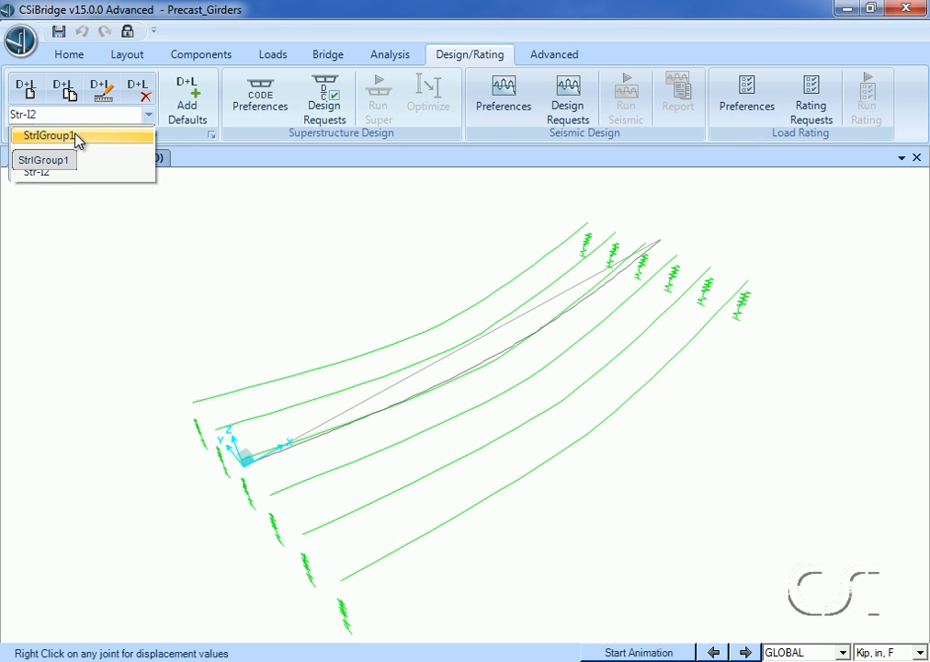
click(77, 137)
click(100, 89)
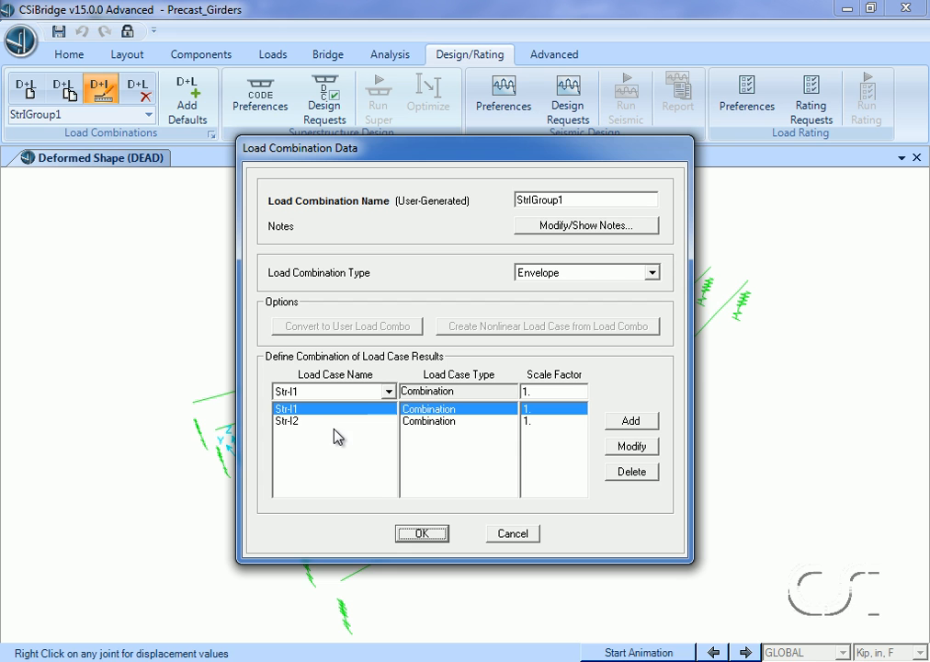
click(423, 534)
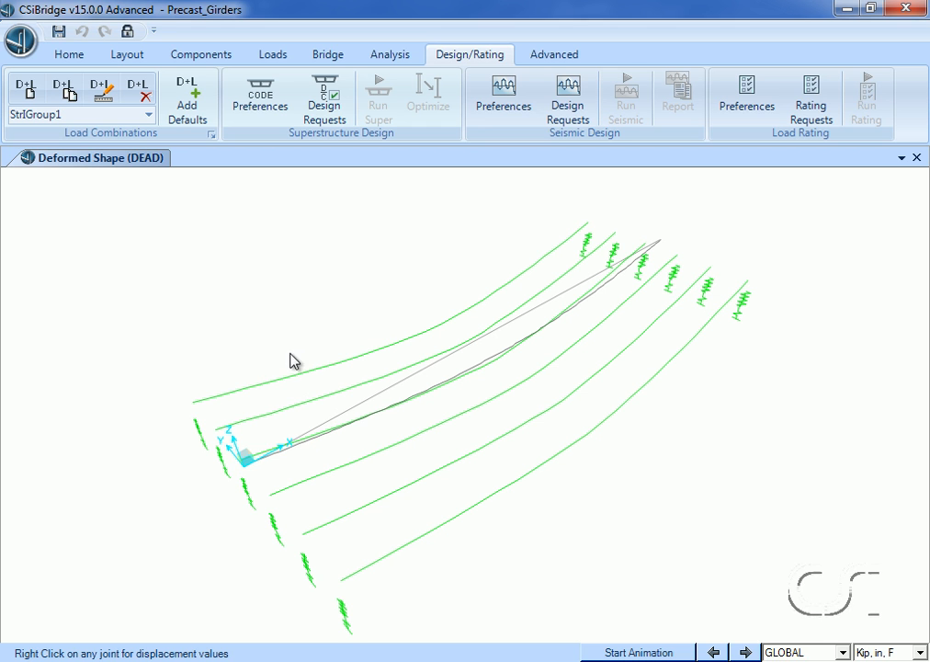
- Add a superstructure design request named Design_req_shear with the Precast Comp Shear check type
click(319, 117)
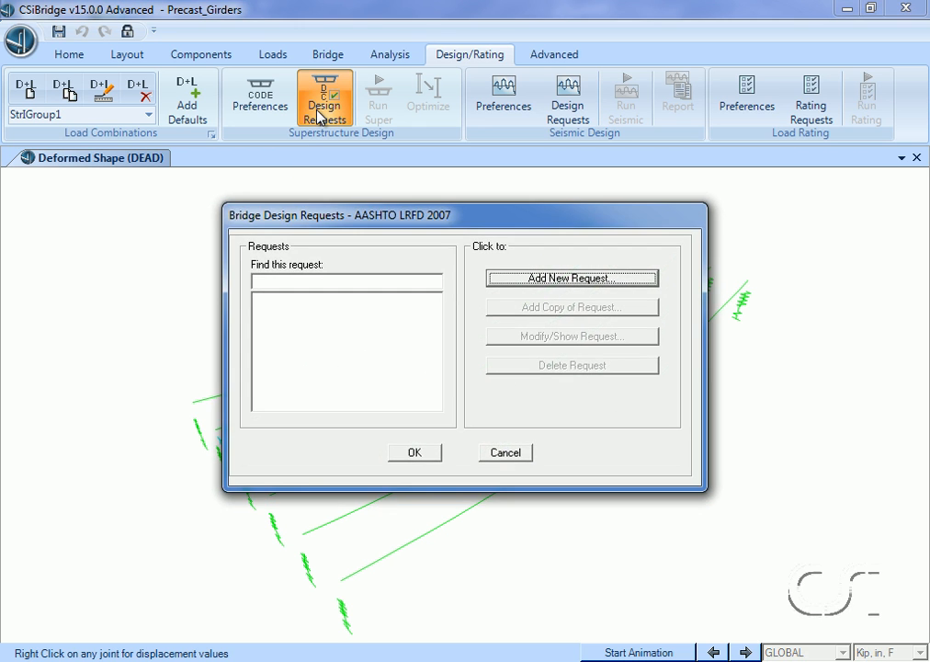
click(520, 278)
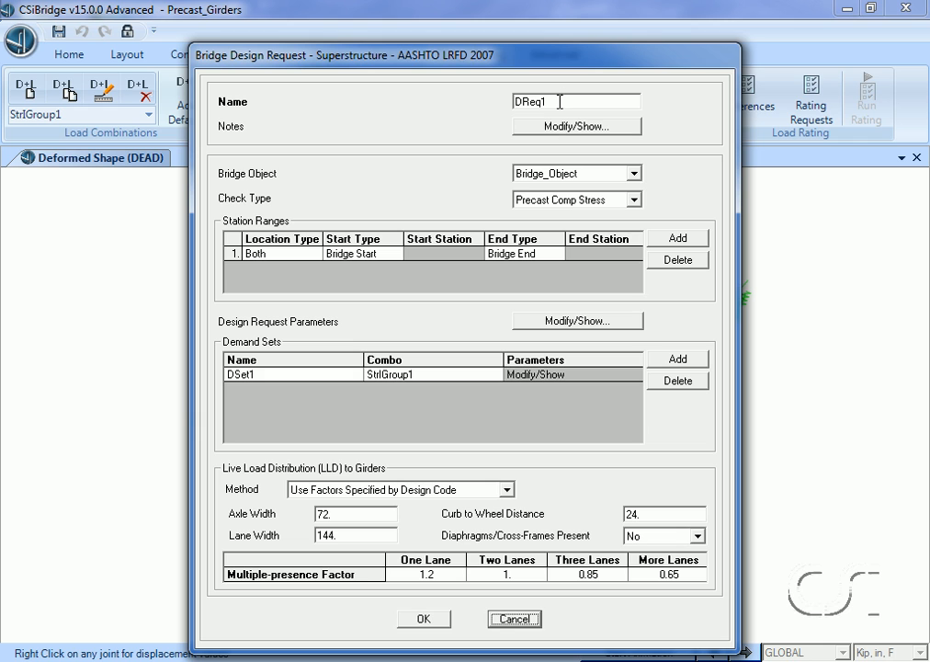
drag(563, 100, 498, 97)
text(Design)
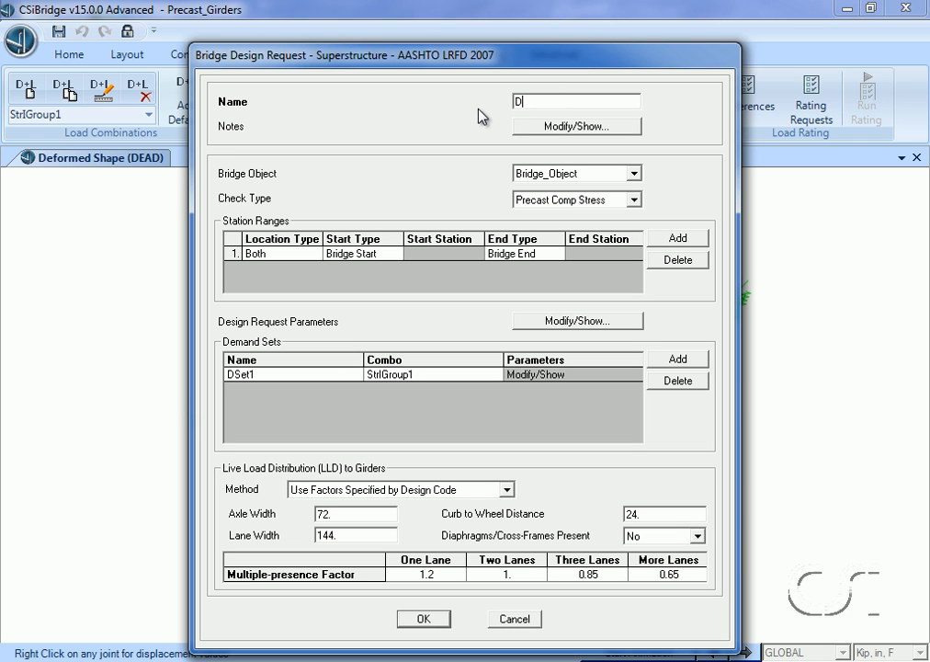
text(_req_shear)
click(573, 202)
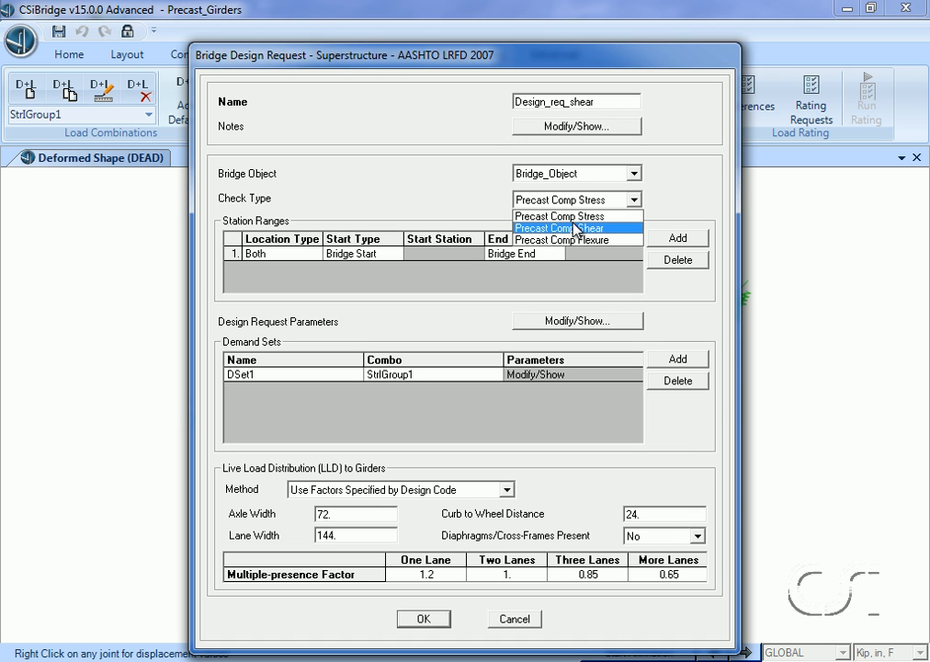
click(576, 228)
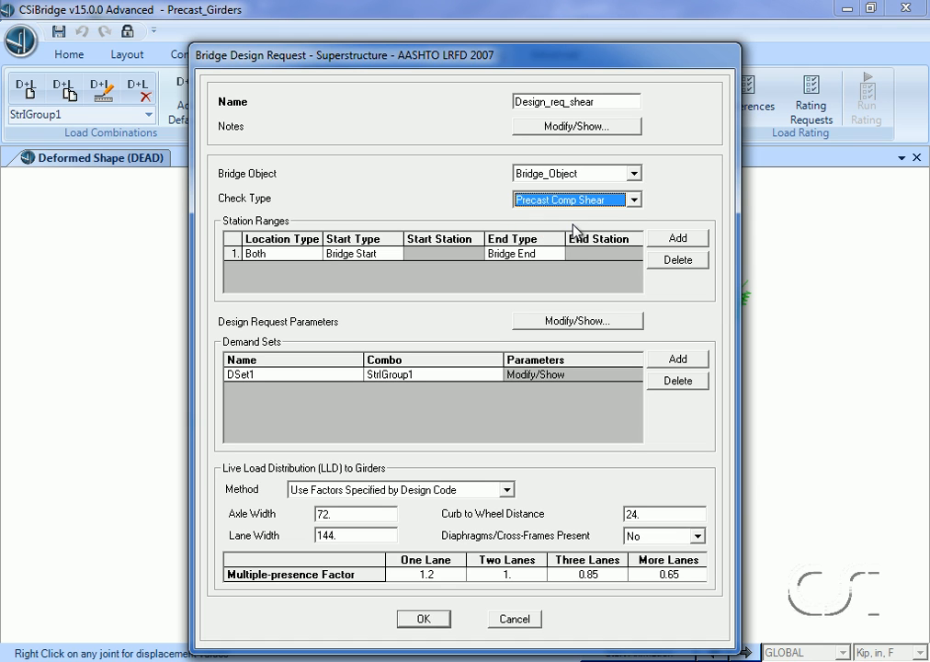
- Assign StrIGroup1 to the shear request's demand set, use design code factors for live load distribution, and save the request
click(431, 375)
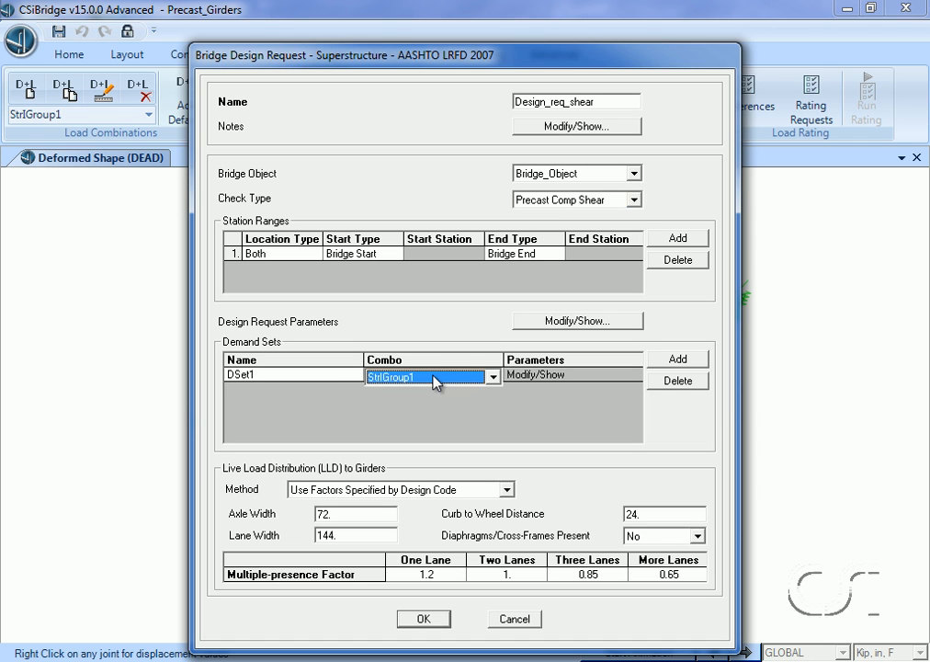
click(491, 377)
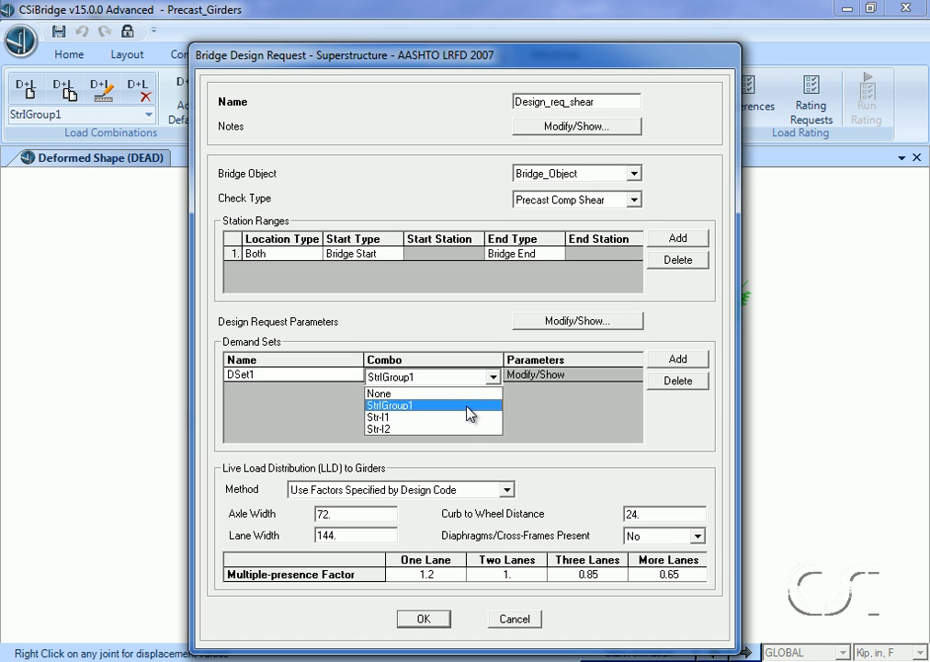
click(467, 408)
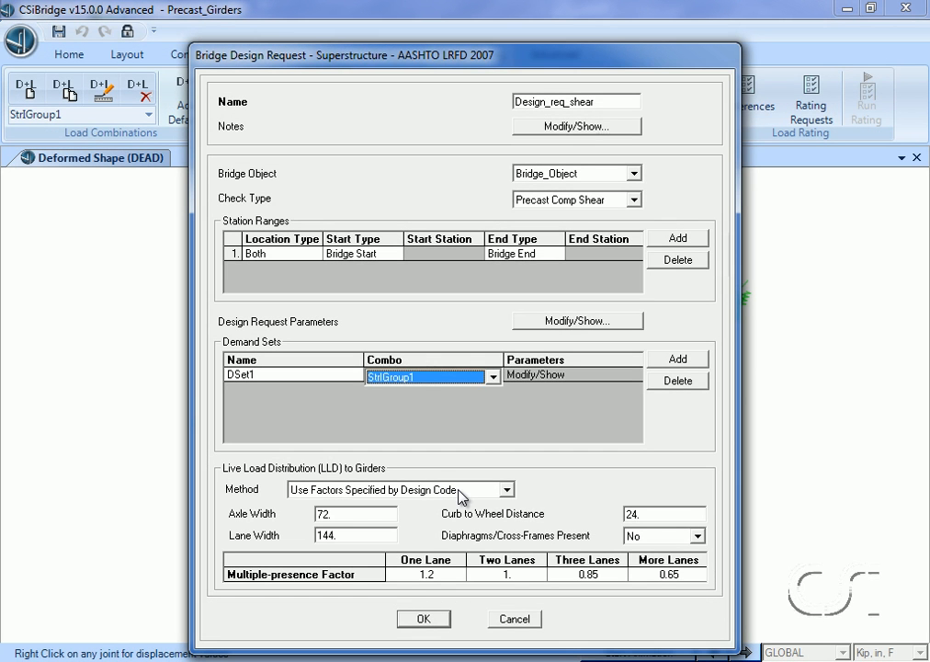
click(460, 493)
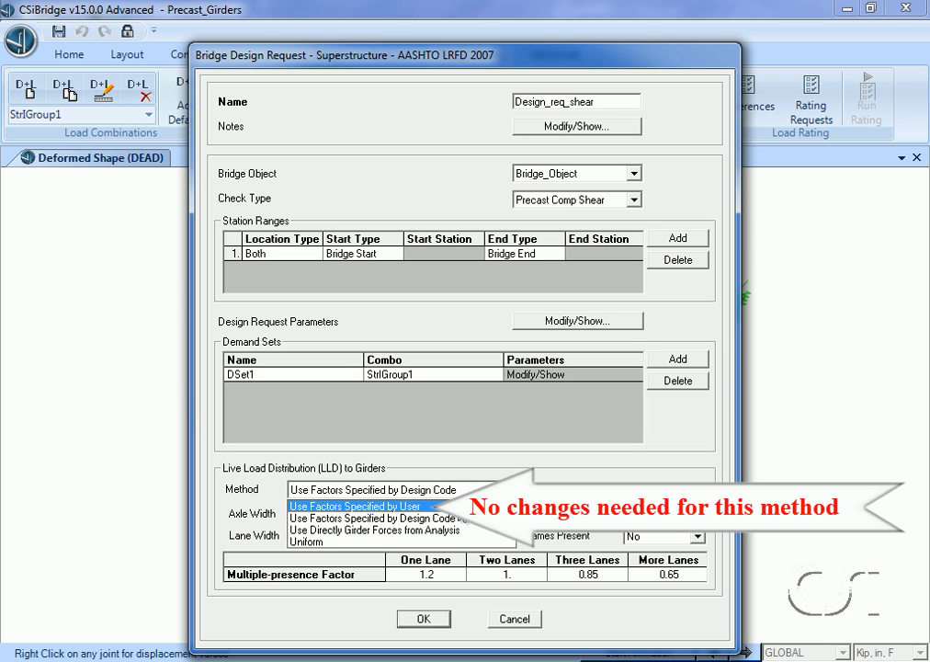
click(461, 522)
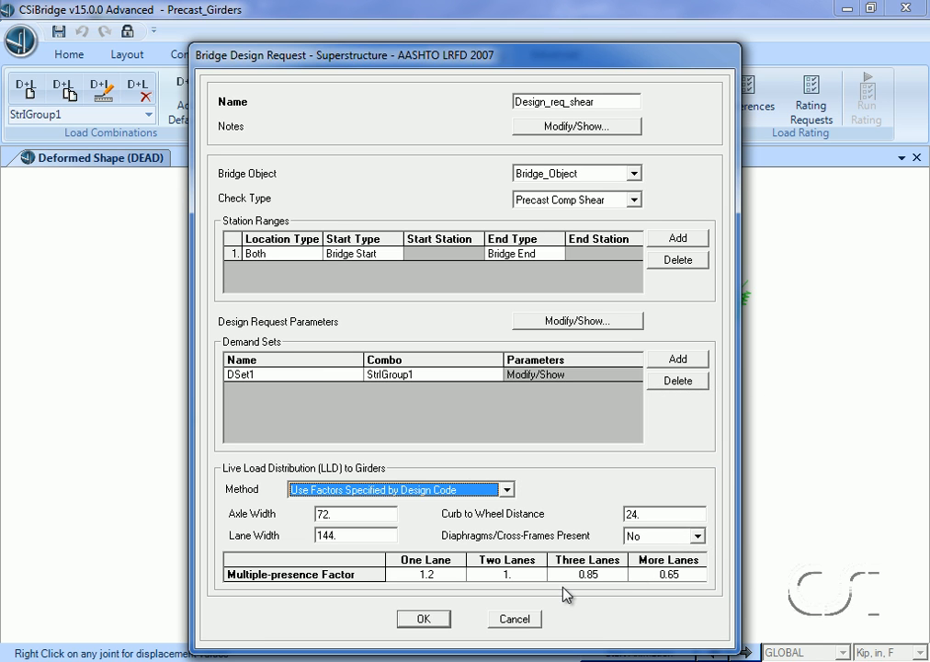
click(428, 620)
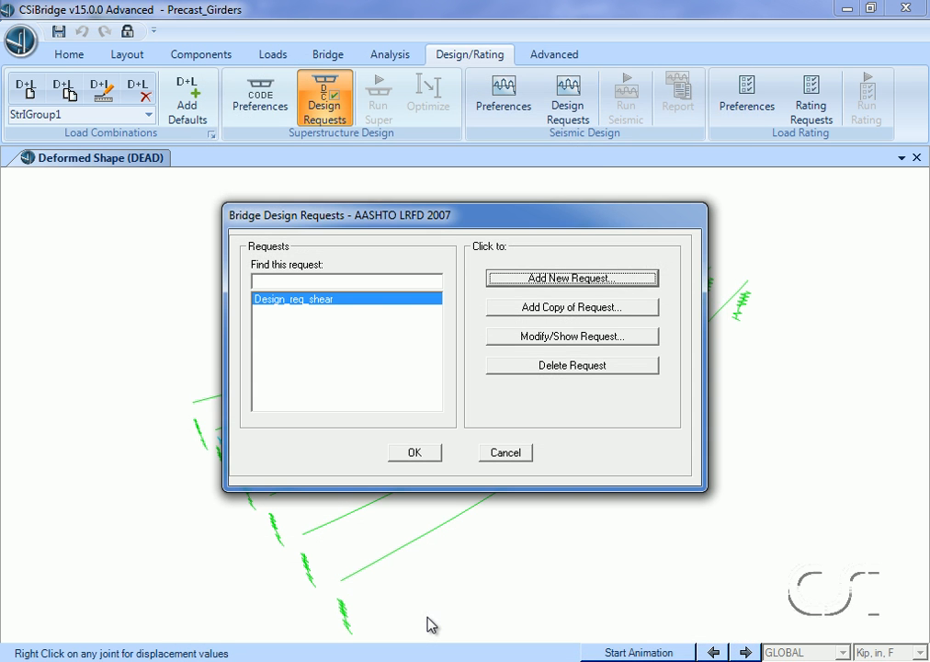
- Add a second superstructure design request named Design_req_flexure with the Precast Comp Flexure check type
click(558, 278)
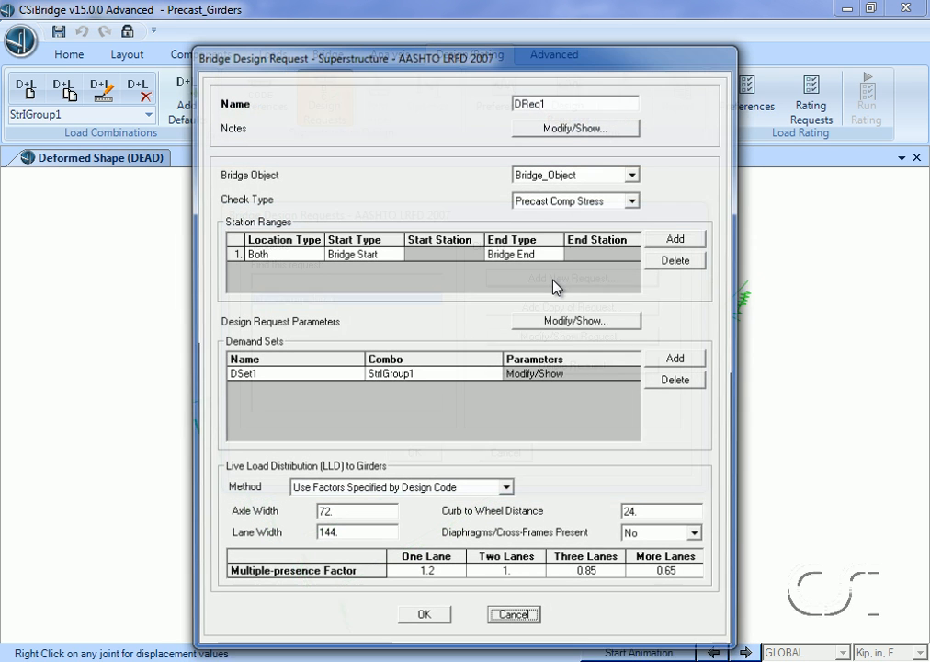
double_click(559, 102)
text(Design_req_f)
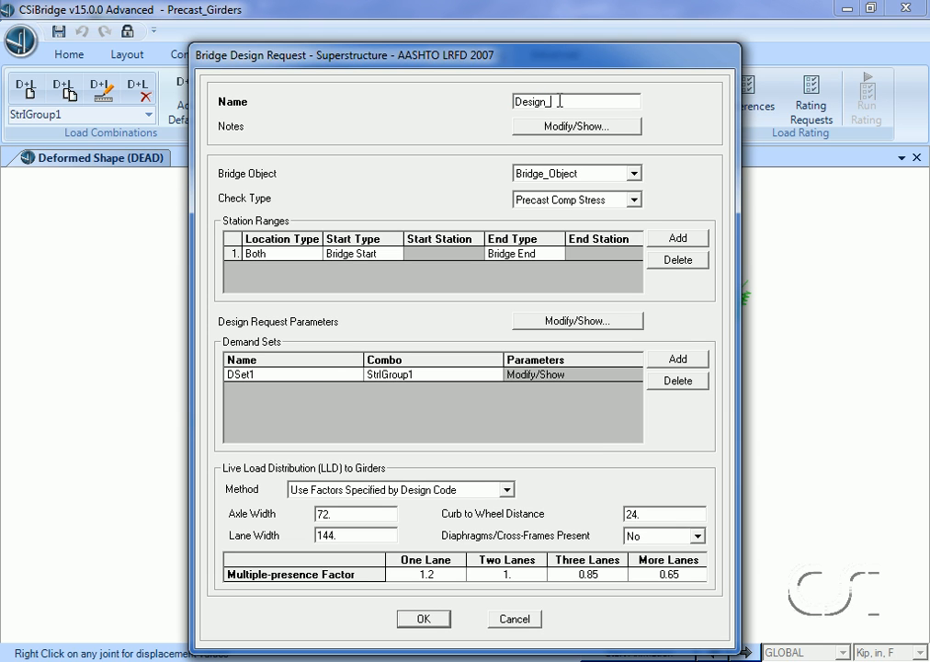
text(lexure)
click(582, 200)
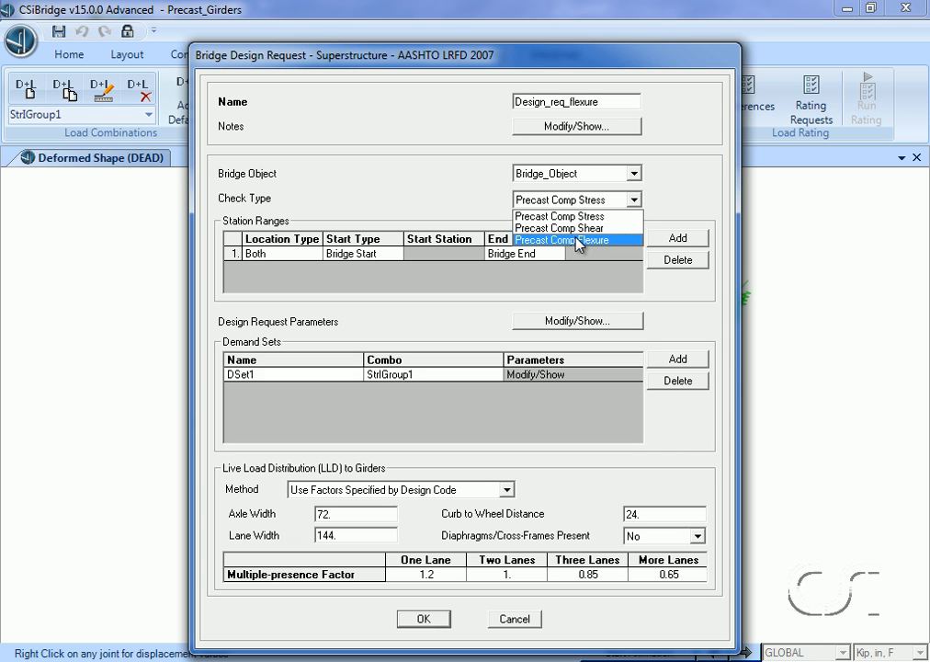
click(577, 241)
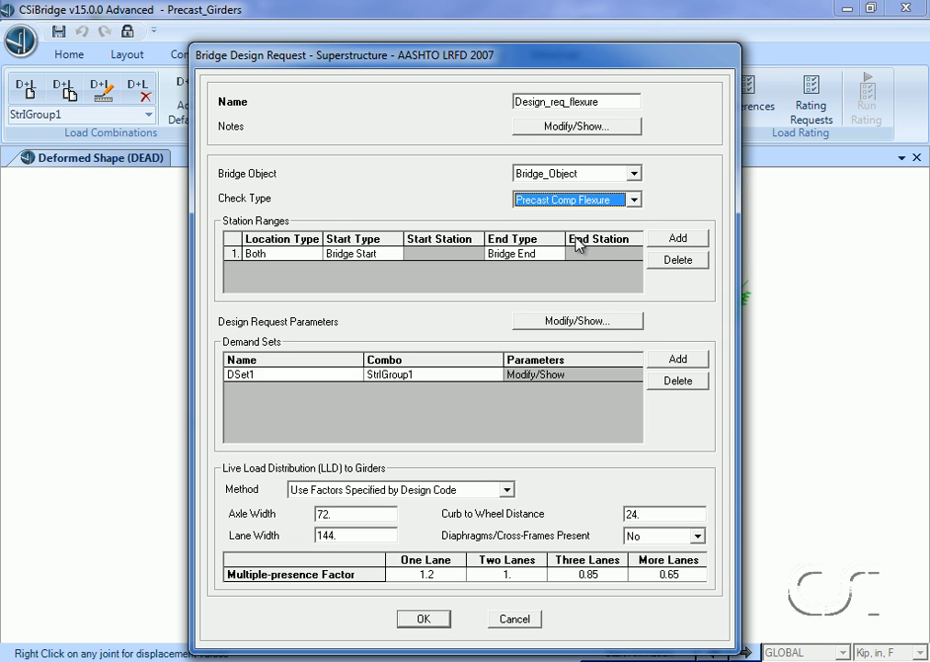
- Assign Str-I1 to the flexure request's first demand set, add a second set using Str-I2, and save the design requests
click(441, 384)
click(440, 379)
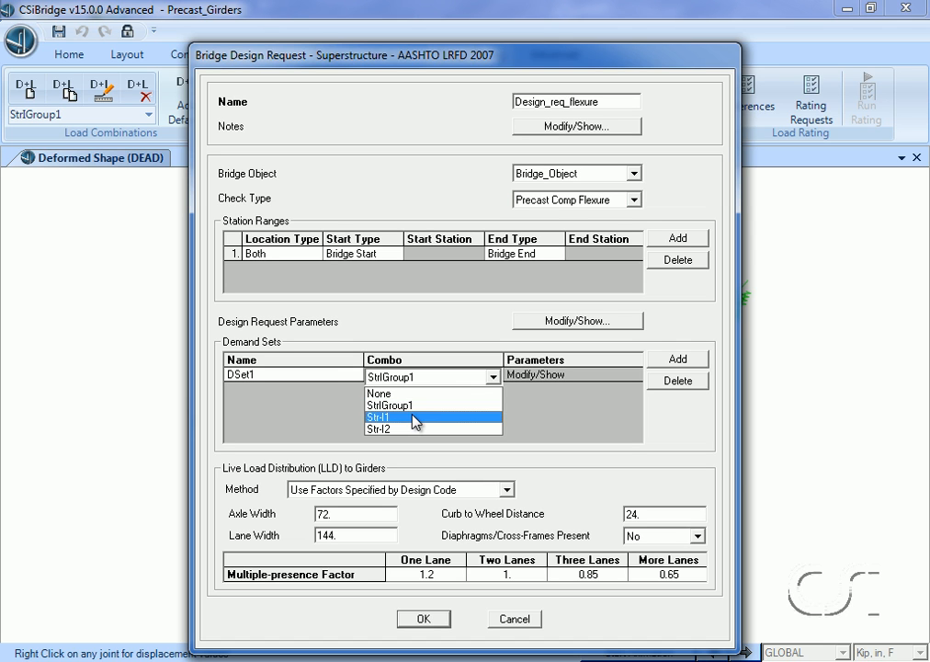
click(416, 419)
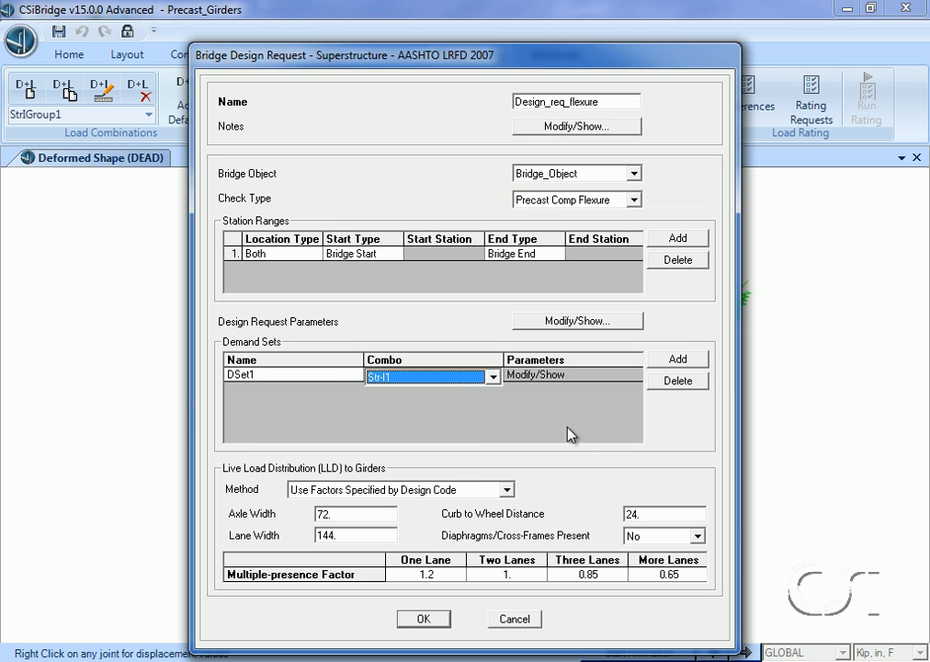
click(651, 358)
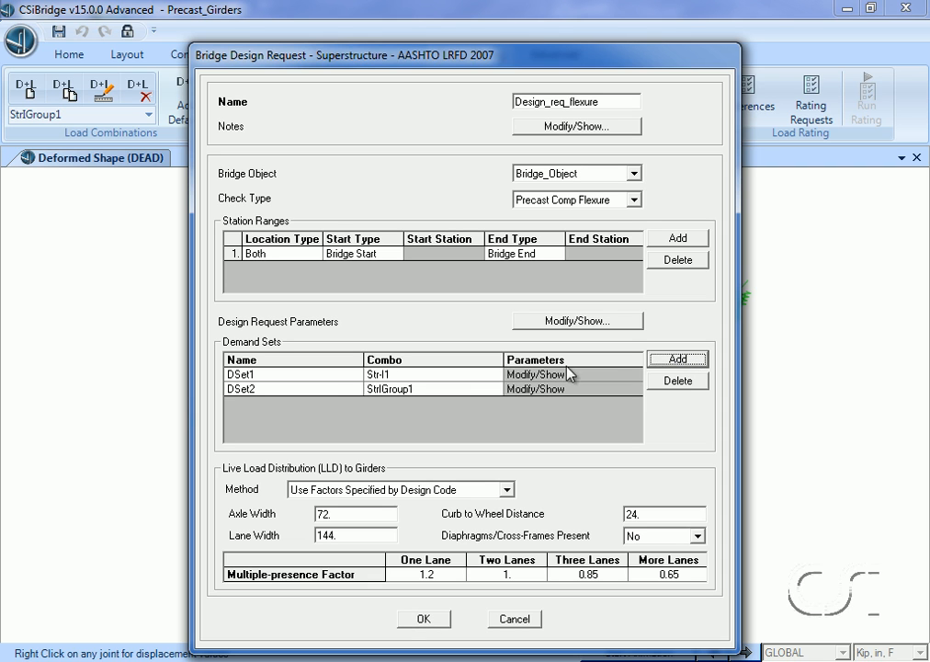
click(477, 395)
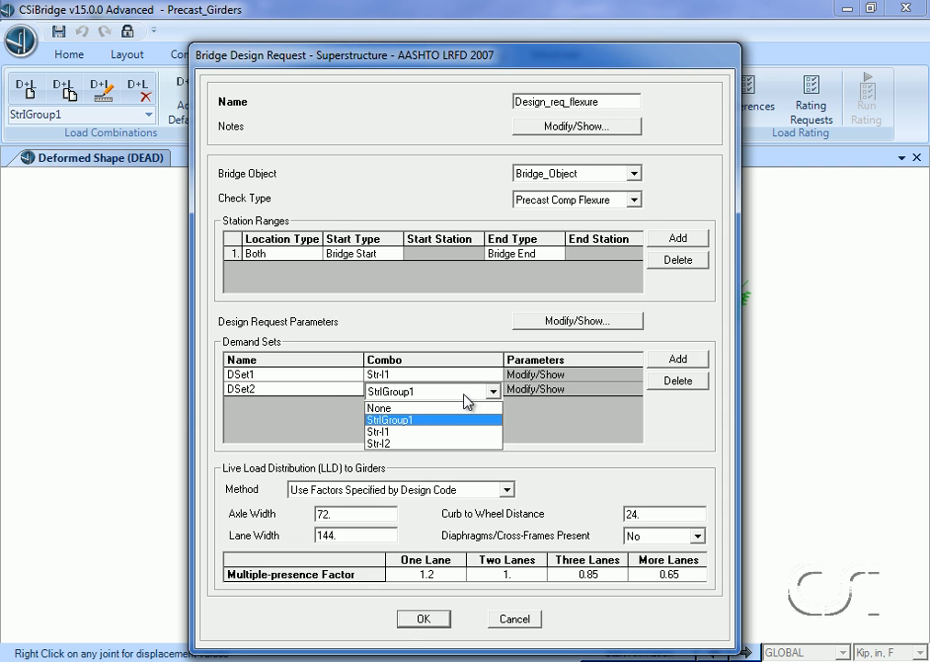
click(426, 444)
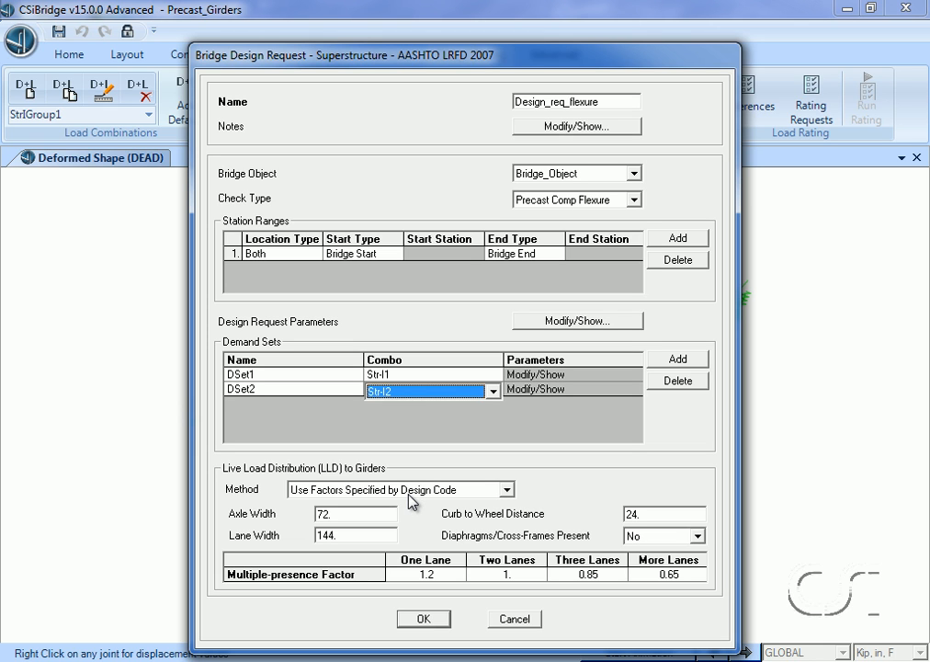
click(424, 618)
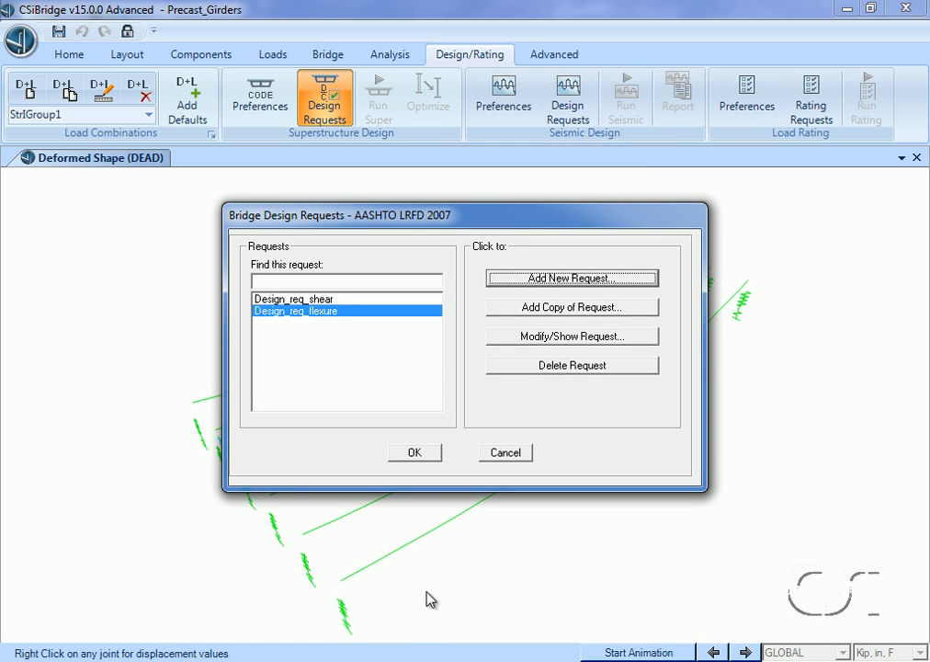
click(415, 454)
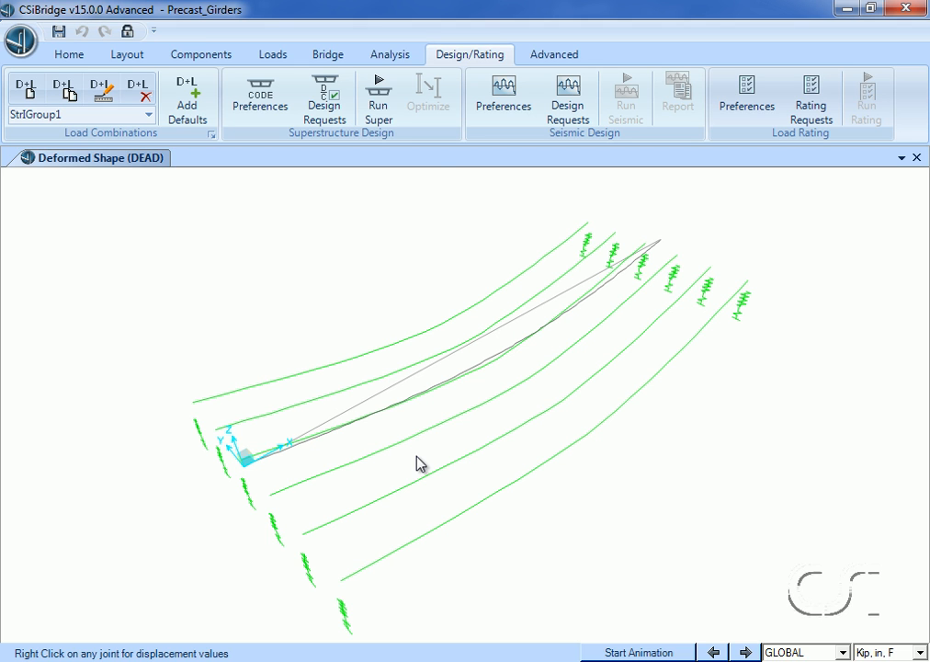
- Run the superstructure design for the shear and flexure design requests
click(380, 103)
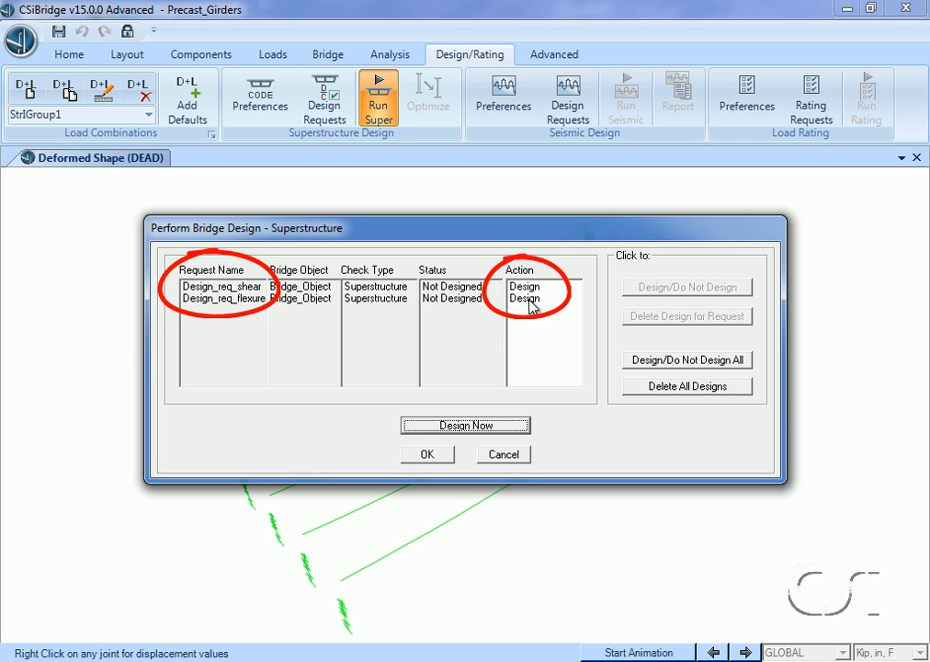
click(470, 428)
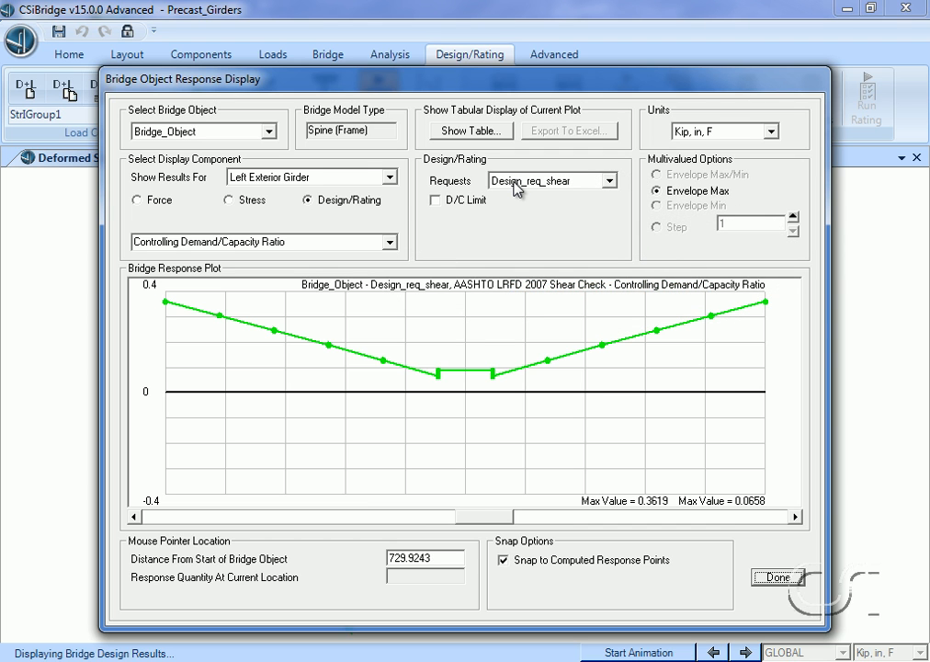
- Show the D/C limit on the shear demand/capacity plot and view the results for Interior Girder 1 and Interior Girder 2
click(435, 201)
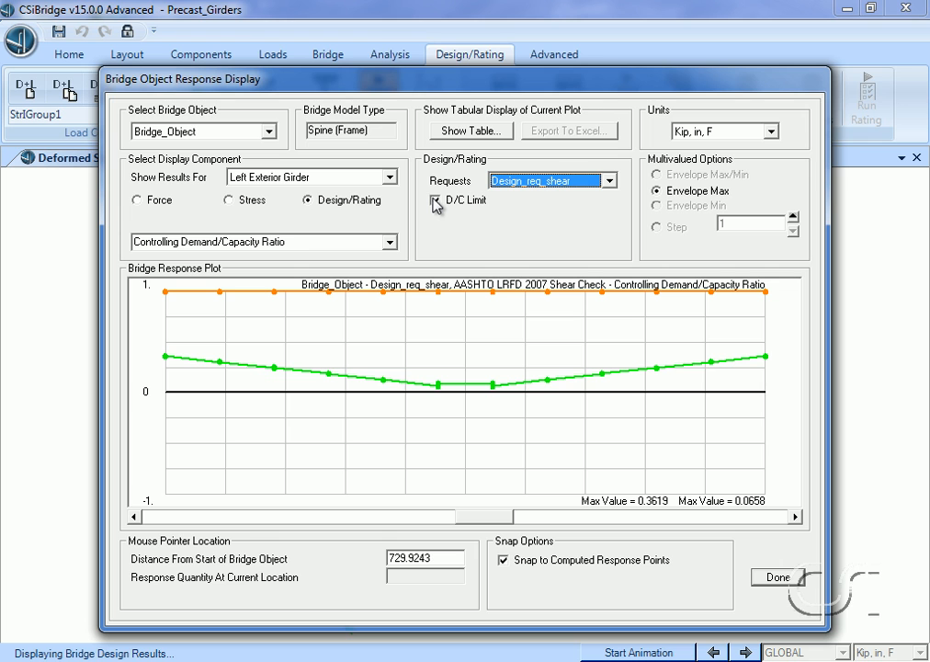
click(386, 178)
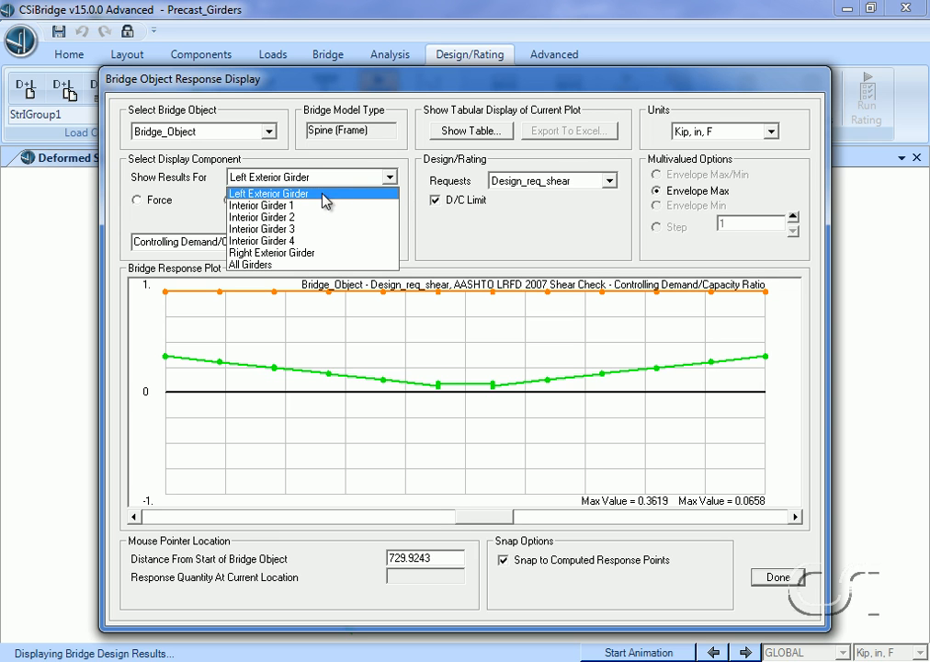
click(314, 205)
click(332, 179)
click(310, 219)
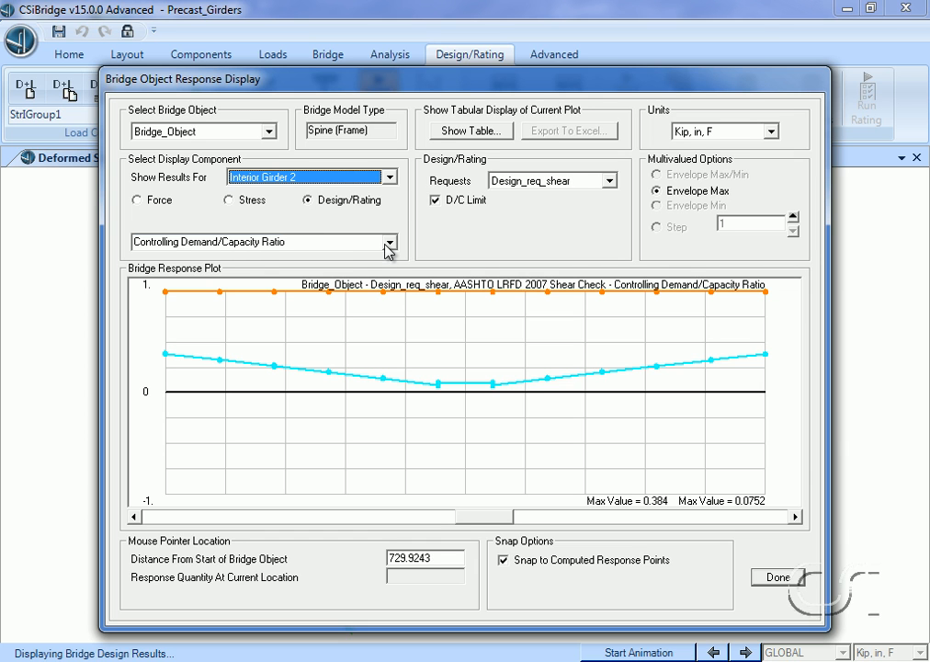
- Plot Shear Rebar Area/Length for Interior Girder 2 and review the Bridge Super Design 22 PCCompShear-Prop table
click(390, 243)
click(374, 271)
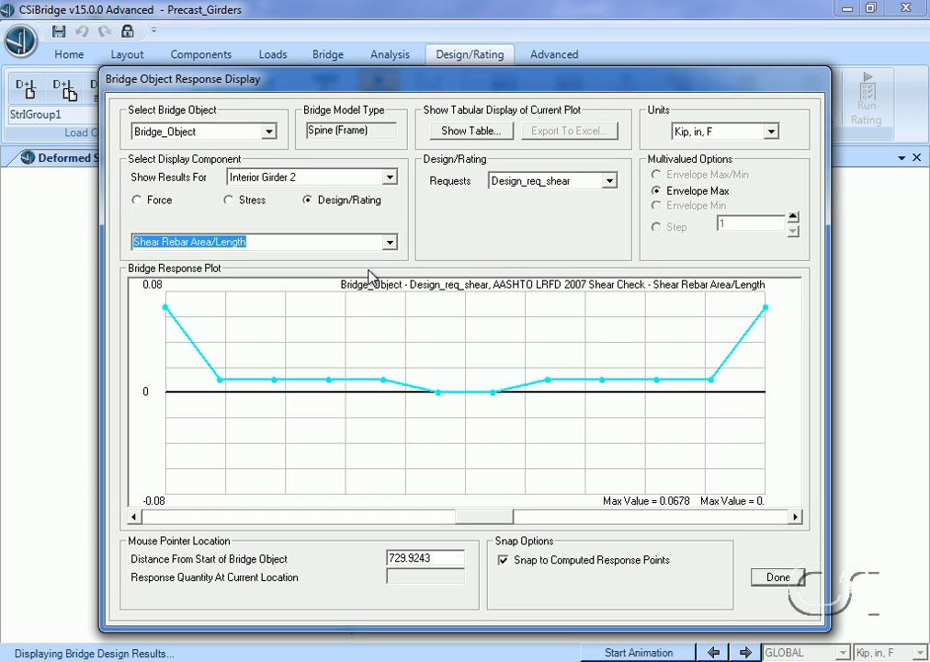
click(479, 131)
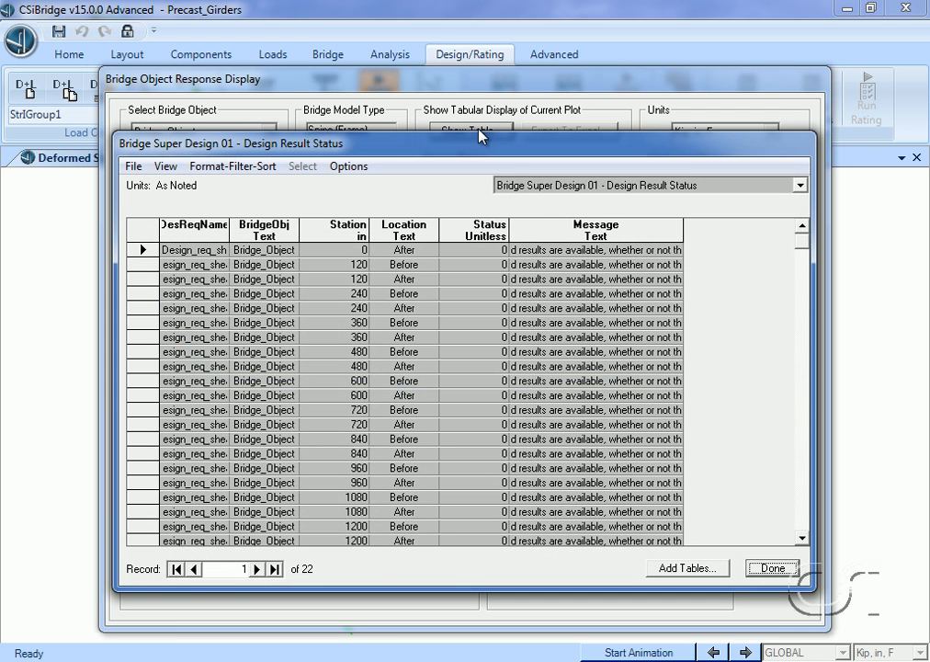
click(535, 187)
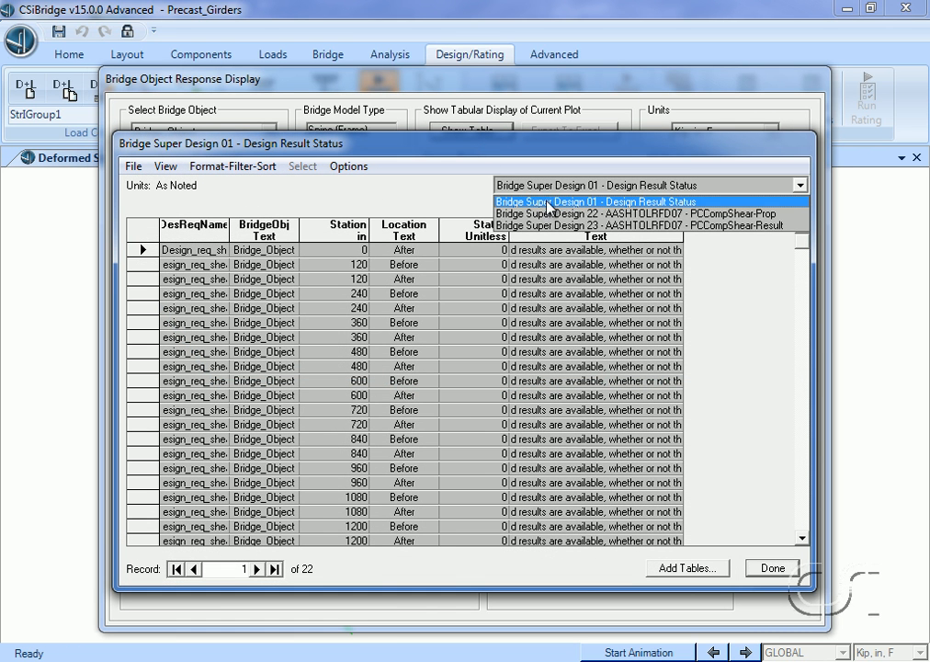
click(693, 214)
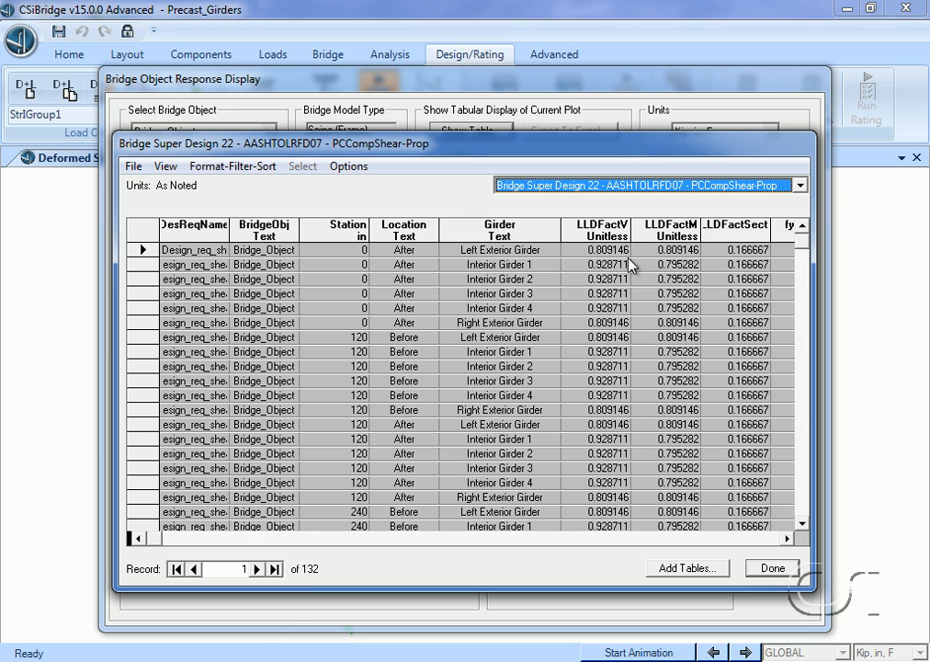
click(774, 569)
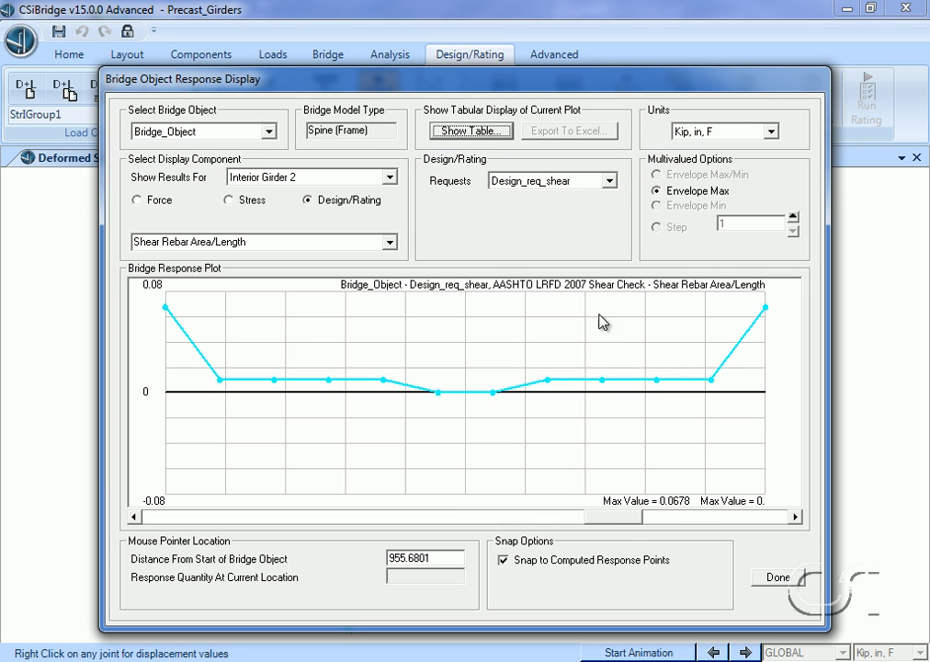
- Display the Design_req_flexure moment results for Interior Girder 2 with both the positive and negative resistance curves
click(565, 182)
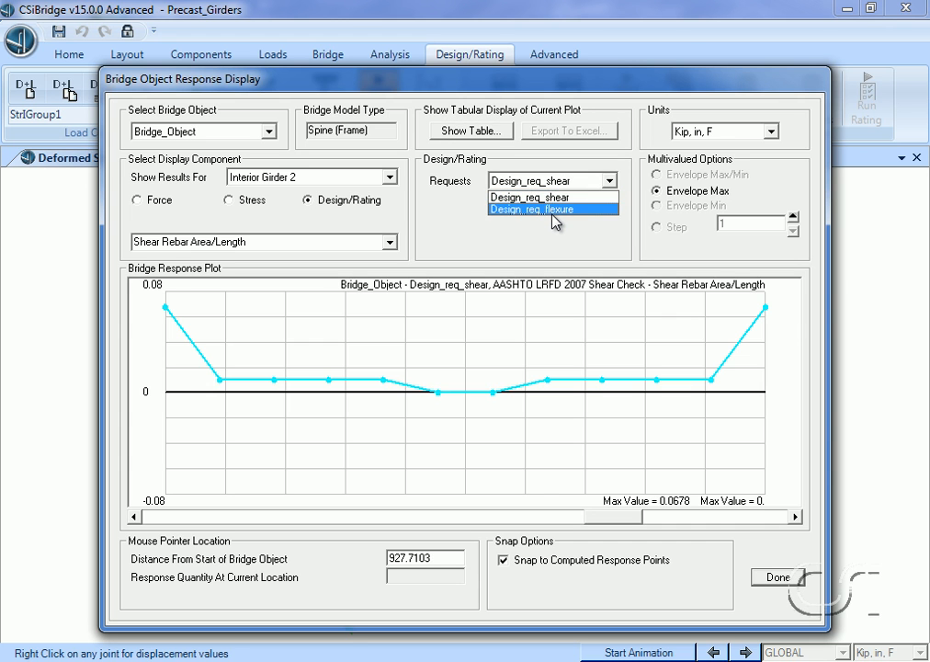
click(556, 199)
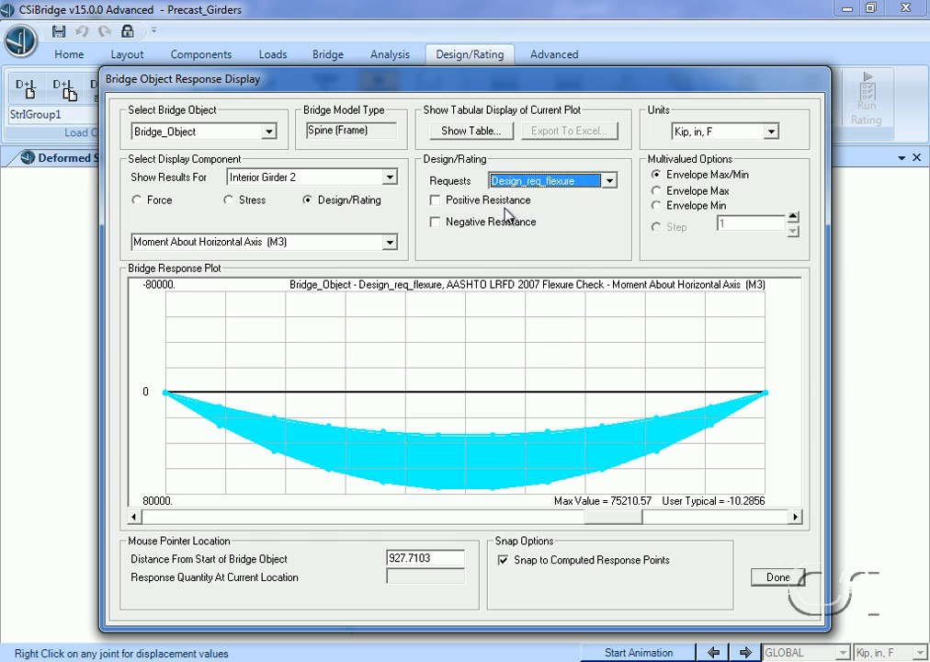
click(447, 201)
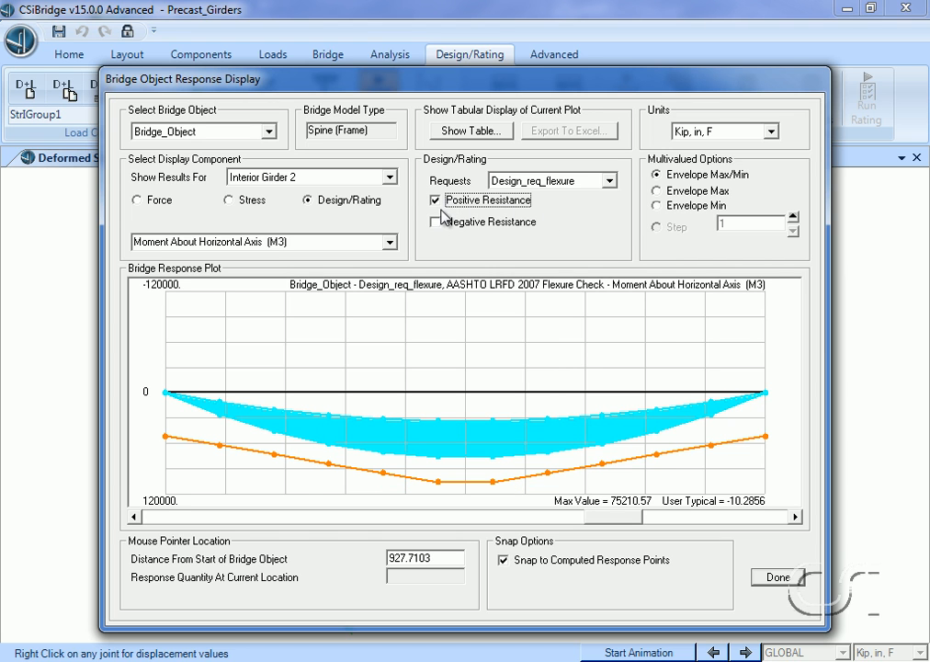
click(440, 231)
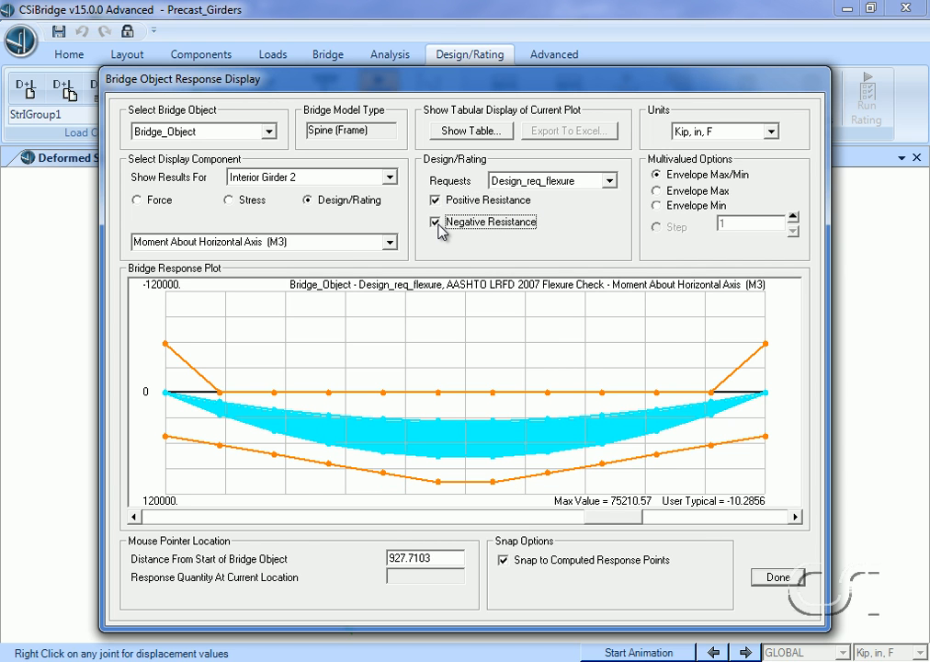